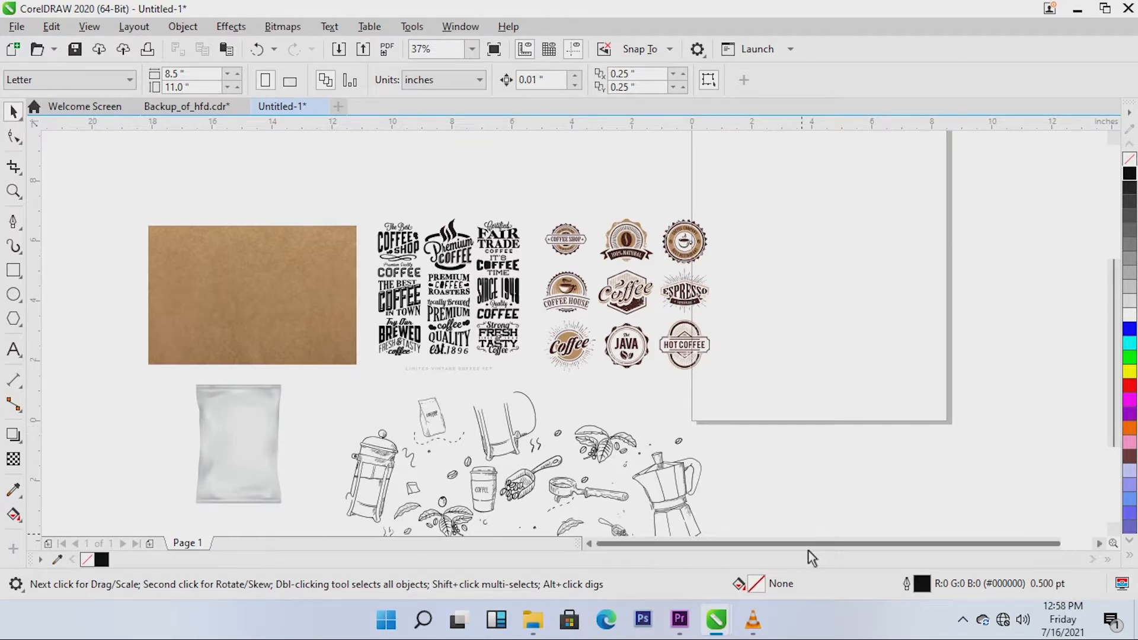
# Shift the blank pouch slightly farther down below the kraft paper image
pyautogui.click(591, 545)
pyautogui.click(591, 546)
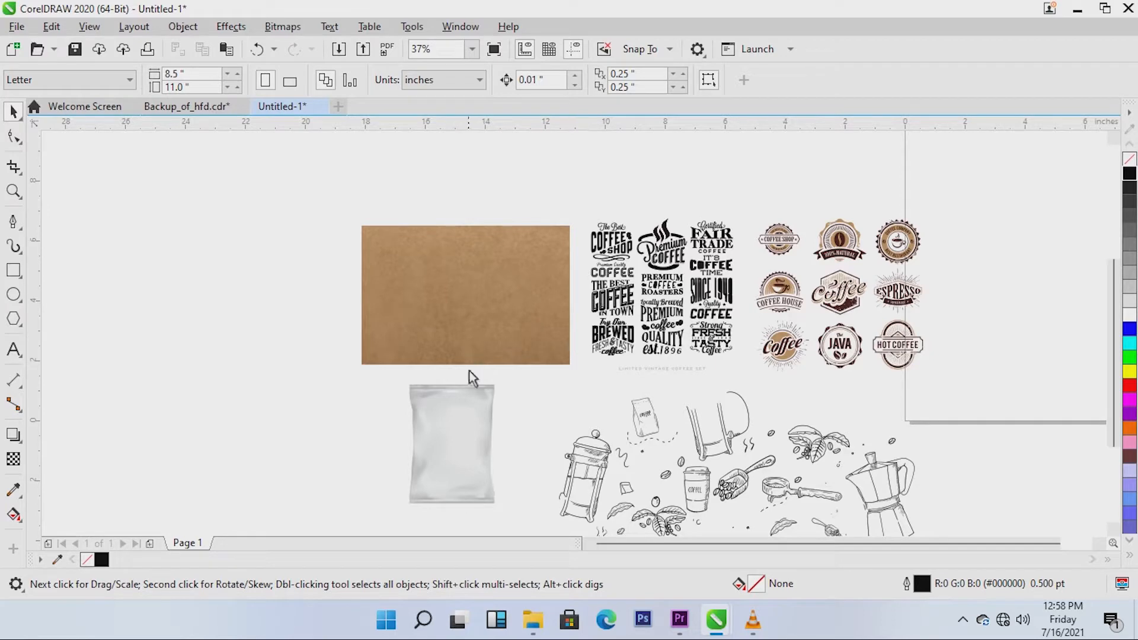
pyautogui.scroll(-1, 1113, 356)
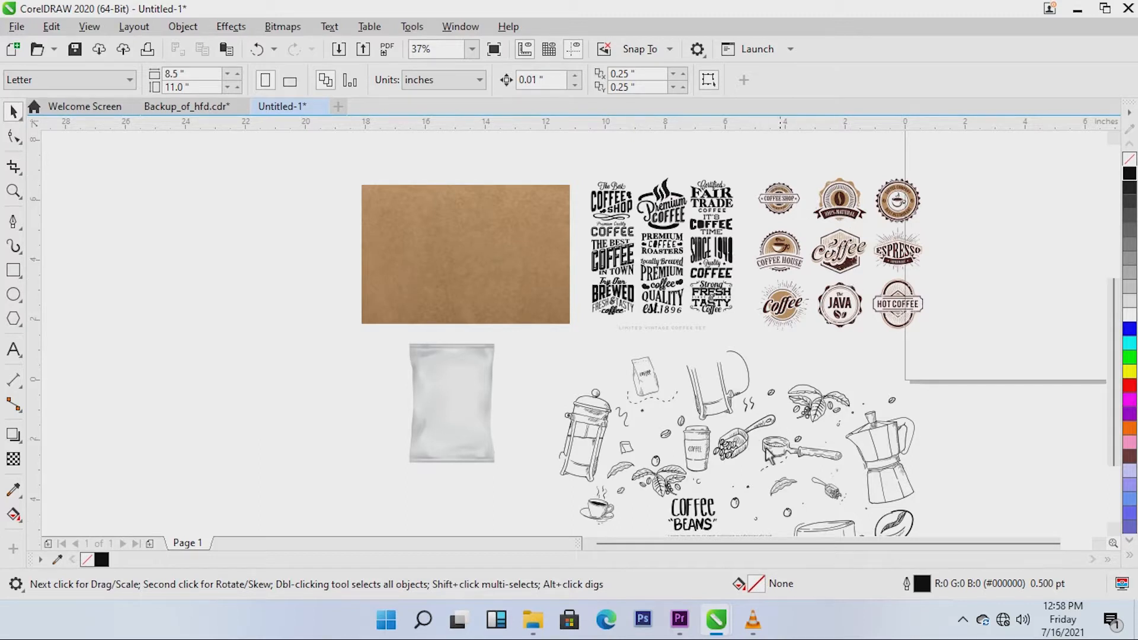
pyautogui.click(450, 415)
pyautogui.moveTo(454, 421)
pyautogui.mouseDown()
pyautogui.moveTo(411, 443)
pyautogui.moveTo(468, 424)
pyautogui.mouseUp()
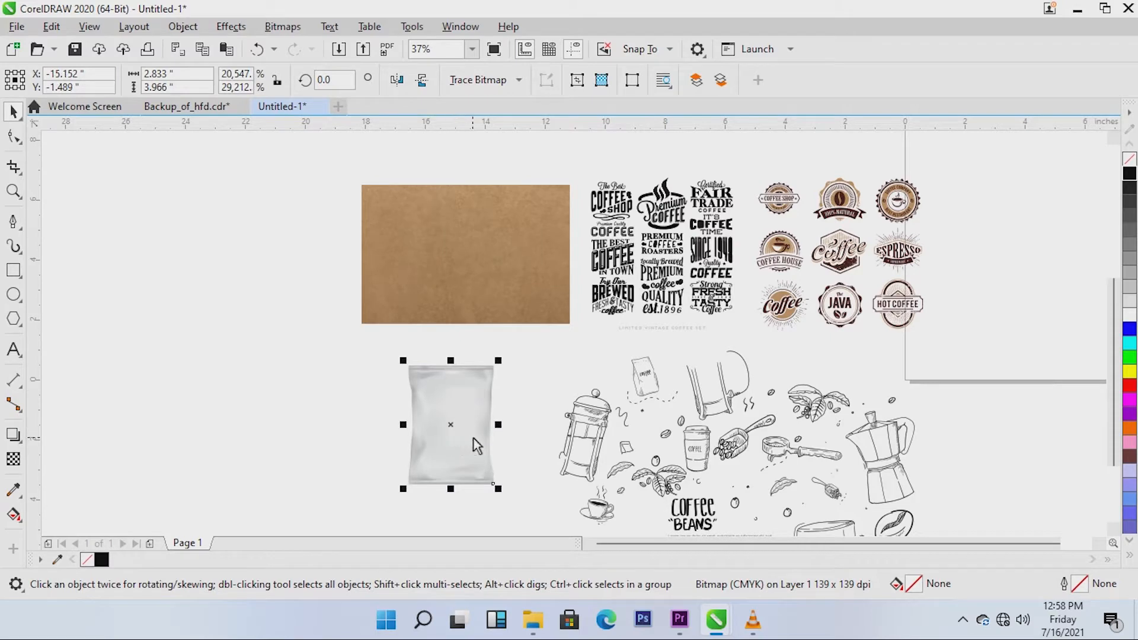
pyautogui.hscroll(3, 760, 556)
pyautogui.hscroll(-1, 794, 555)
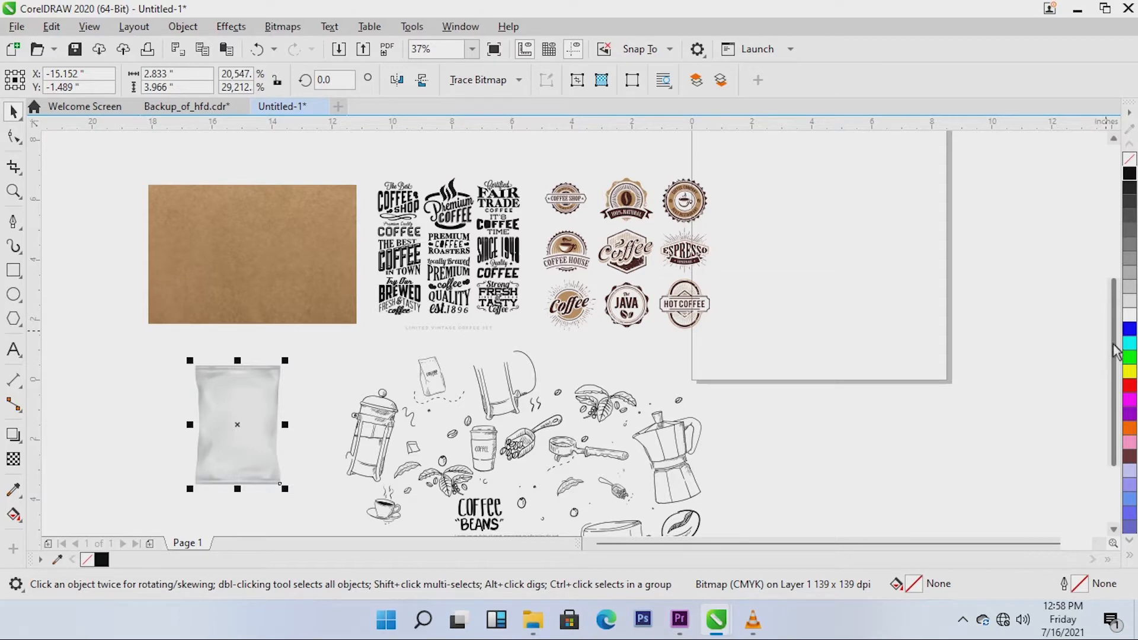
pyautogui.moveTo(1117, 355)
pyautogui.mouseDown()
pyautogui.moveTo(1115, 375)
pyautogui.moveTo(1113, 366)
pyautogui.mouseUp()
pyautogui.click(752, 407)
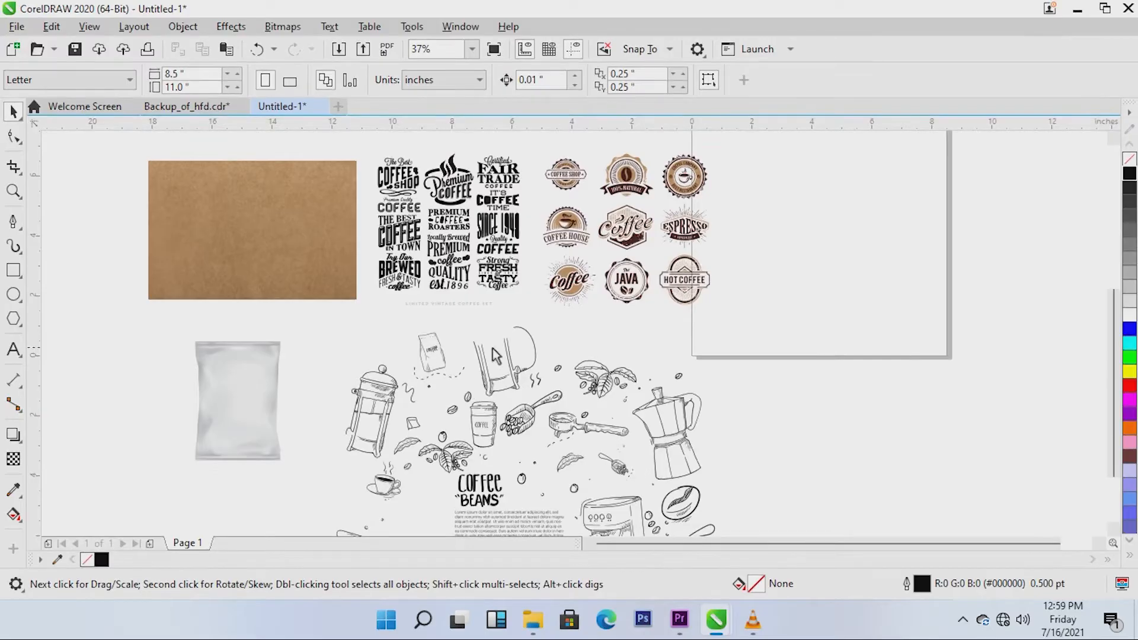
# Move the blank pouch onto the lower part of the page, centred at about X 4.65 in, Y 1.29 in
pyautogui.click(243, 419)
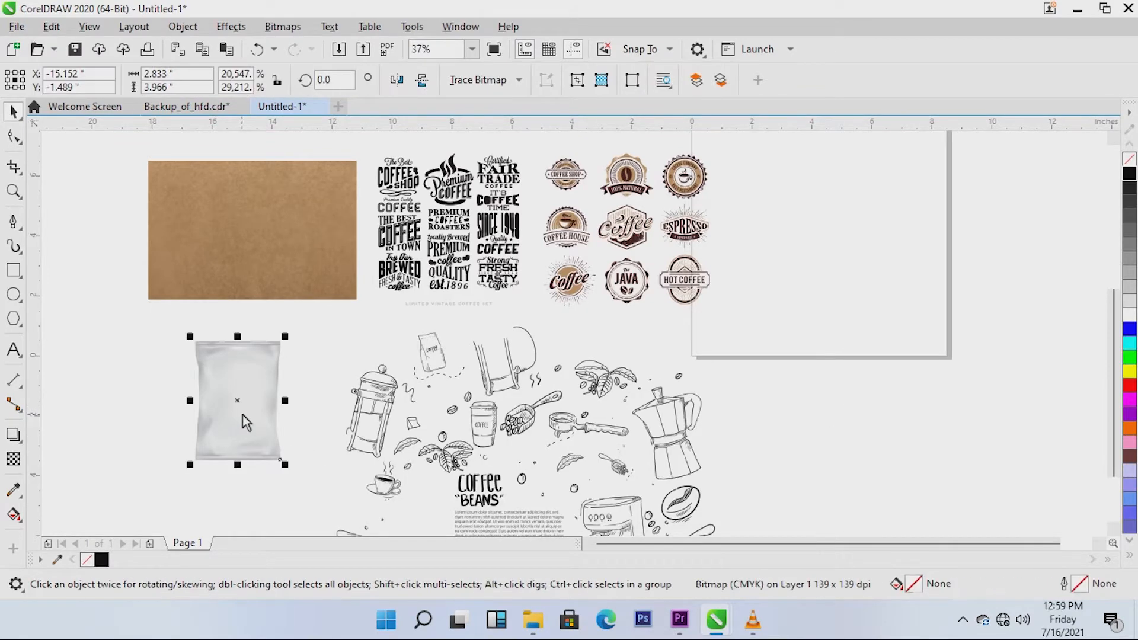
pyautogui.moveTo(230, 434); pyautogui.dragTo(796, 347)
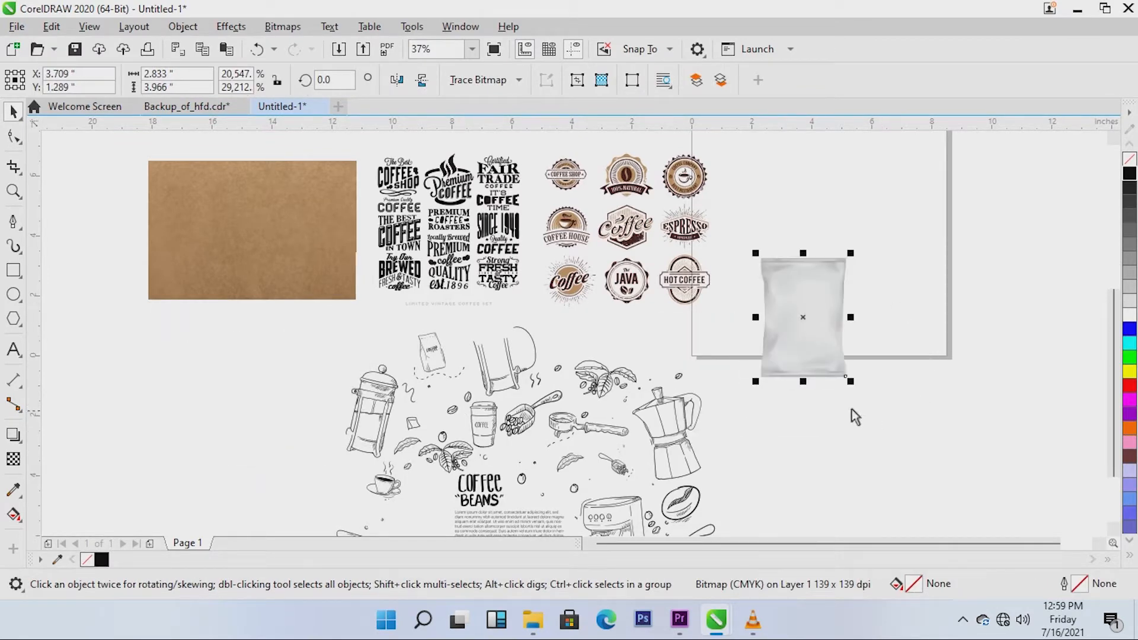
pyautogui.moveTo(787, 295); pyautogui.dragTo(826, 300)
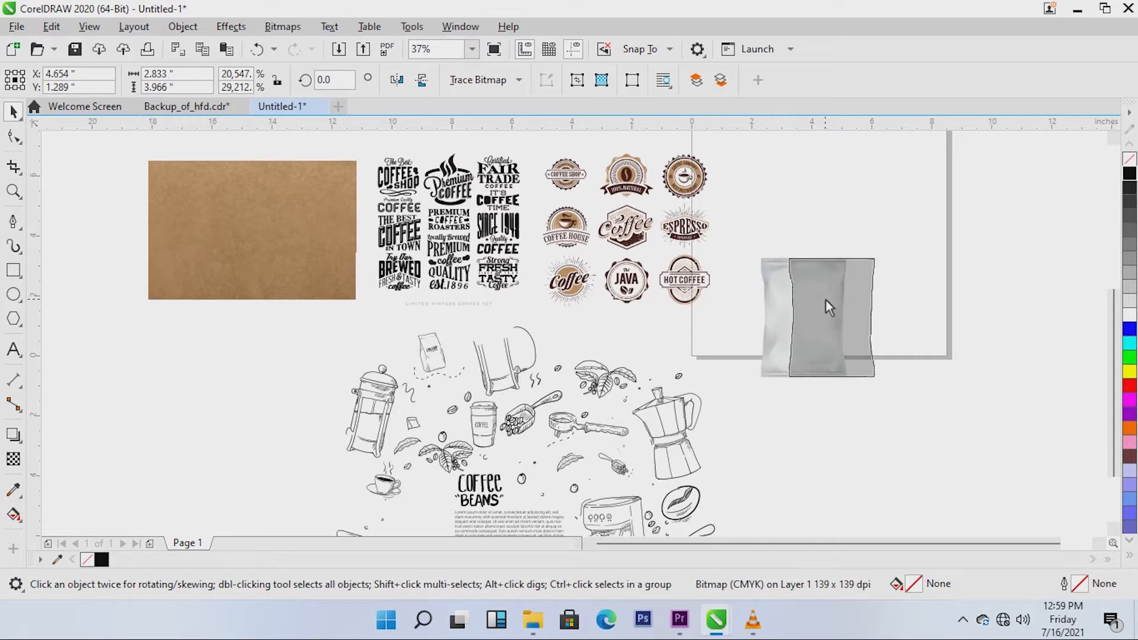
# Place the kraft paper image over the pouch and scale it proportionally to about 4.3 by 2.87 inches
pyautogui.moveTo(251, 244); pyautogui.dragTo(869, 358)
pyautogui.moveTo(748, 262); pyautogui.dragTo(828, 315)
pyautogui.moveTo(930, 366); pyautogui.dragTo(872, 324)
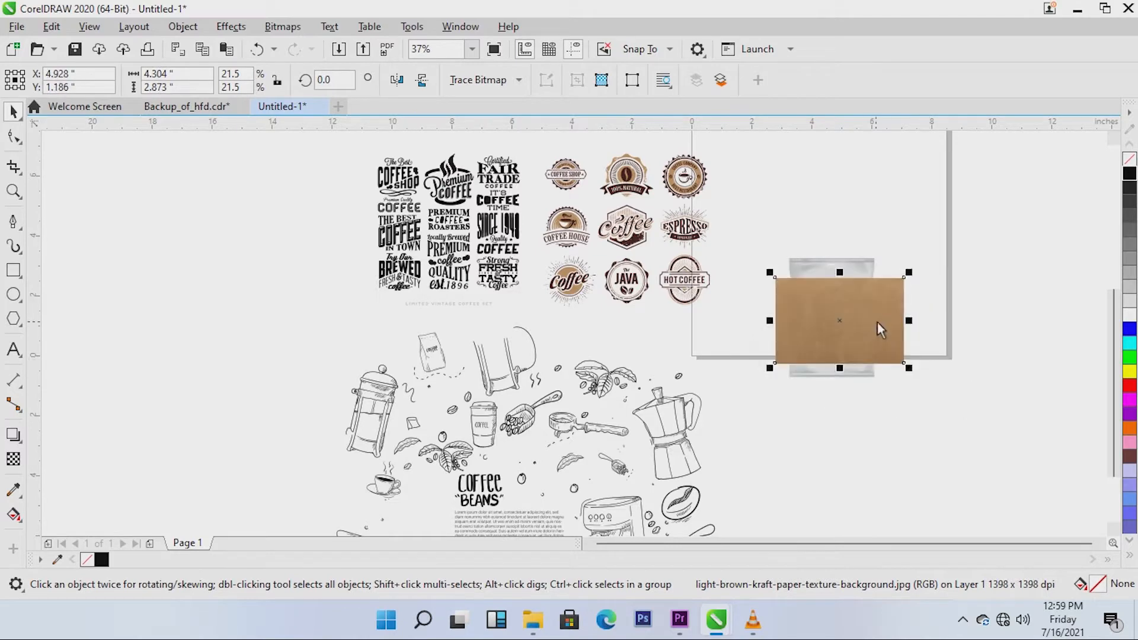
# Stretch the kraft paper image vertically to a height of about 3.71 inches to cover most of the pouch
pyautogui.scroll(2, 987, 319)
pyautogui.scroll(-2, 930, 323)
pyautogui.scroll(2, 934, 319)
pyautogui.rightClick(930, 317)
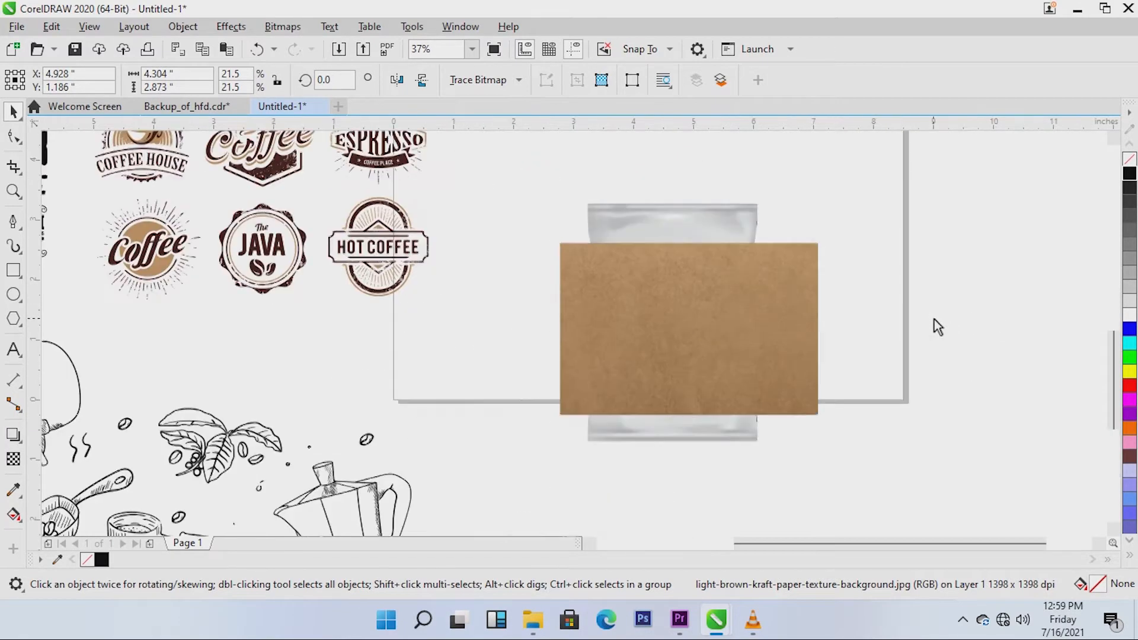
pyautogui.click(860, 287)
pyautogui.scroll(-2, 818, 286)
pyautogui.scroll(2, 817, 286)
pyautogui.moveTo(692, 238); pyautogui.dragTo(692, 205)
pyautogui.moveTo(687, 429); pyautogui.dragTo(688, 440)
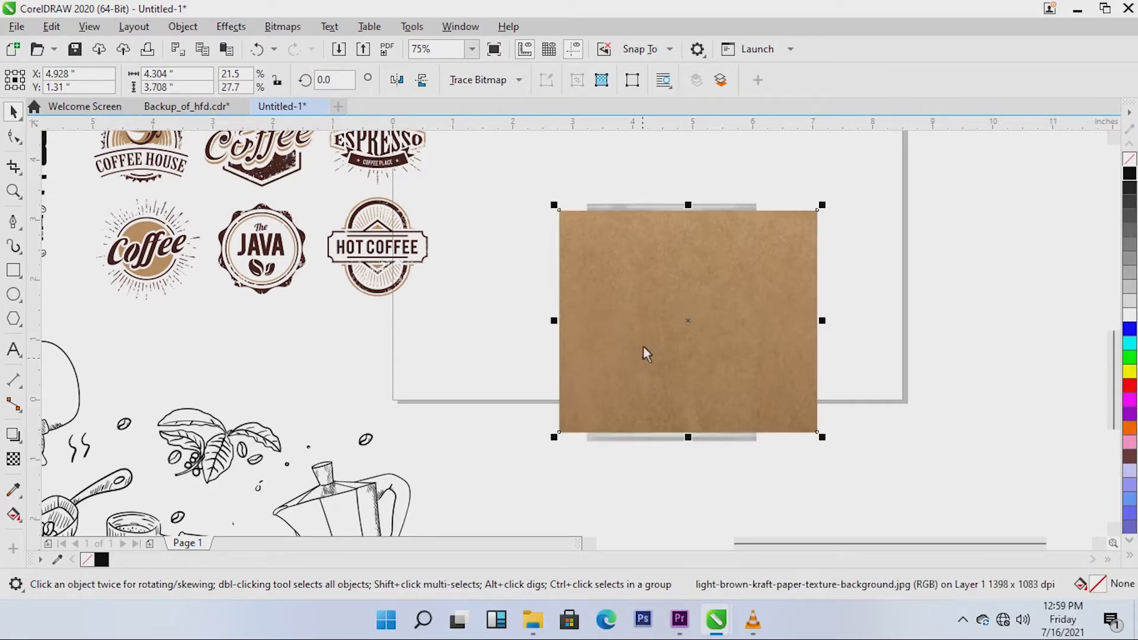
# Adjust the kraft paper to a height of about 3.76 inches, leaving narrow strips at the pouch's upper and lower ends uncovered
pyautogui.scroll(-1, 656, 420)
pyautogui.scroll(1, 657, 420)
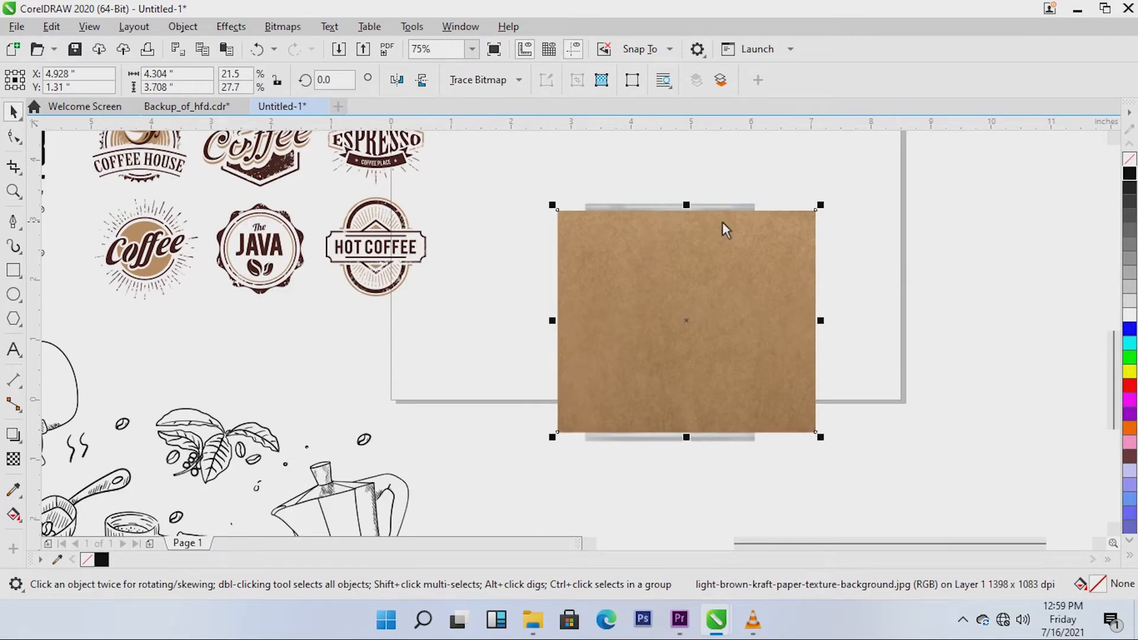
pyautogui.scroll(-1, 723, 222)
pyautogui.scroll(1, 723, 222)
pyautogui.scroll(1, 723, 221)
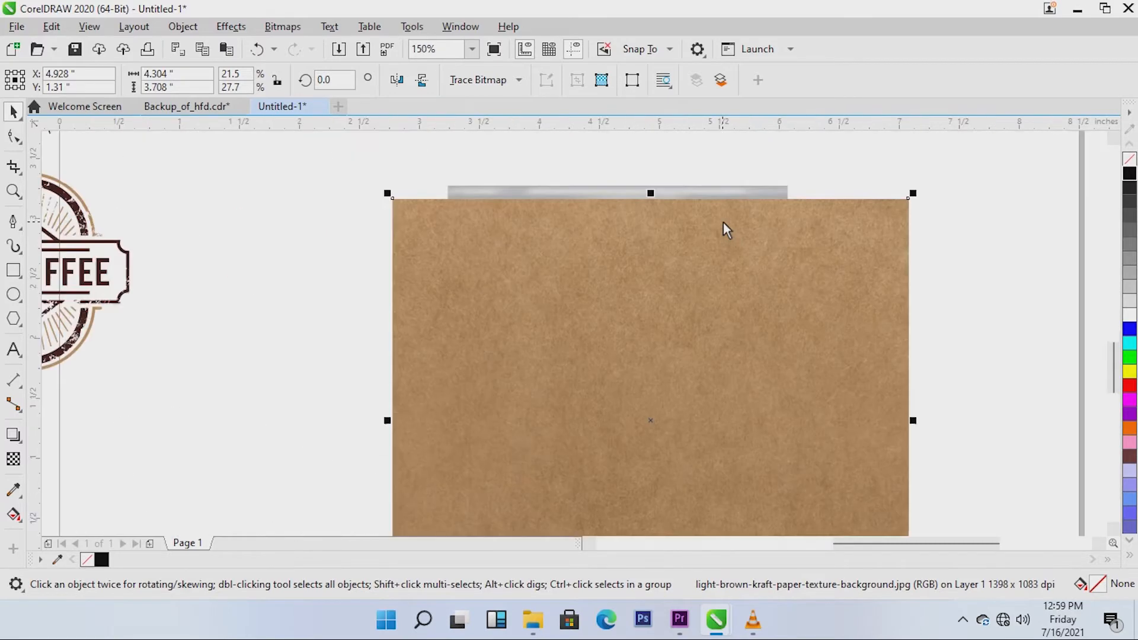
pyautogui.scroll(-1, 723, 222)
pyautogui.scroll(-1, 1115, 379)
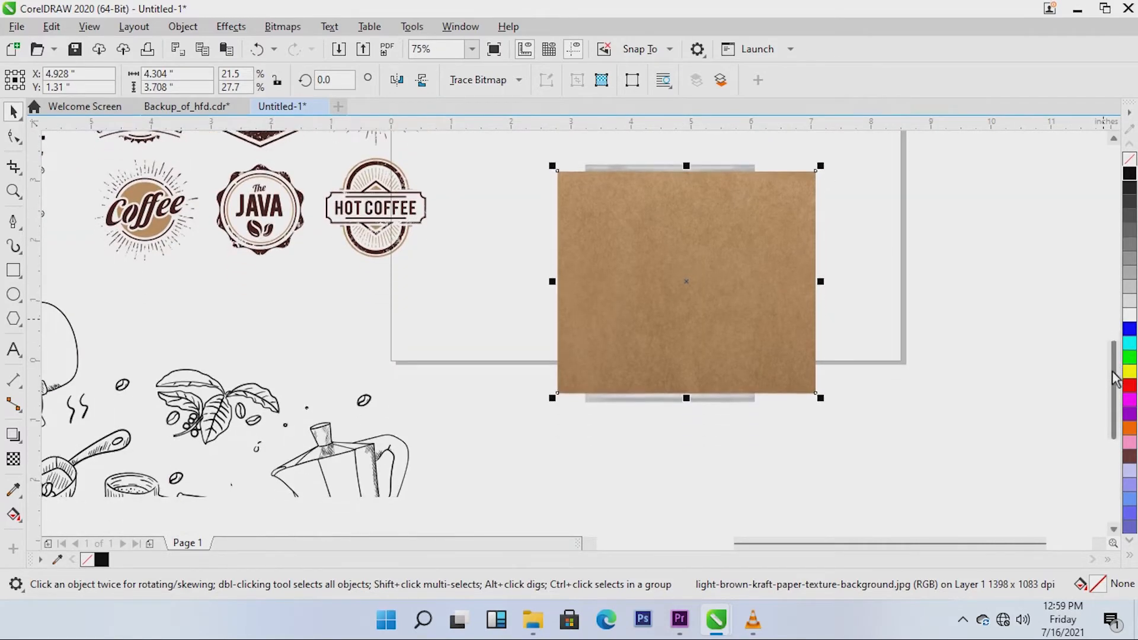
pyautogui.moveTo(689, 300); pyautogui.dragTo(689, 302)
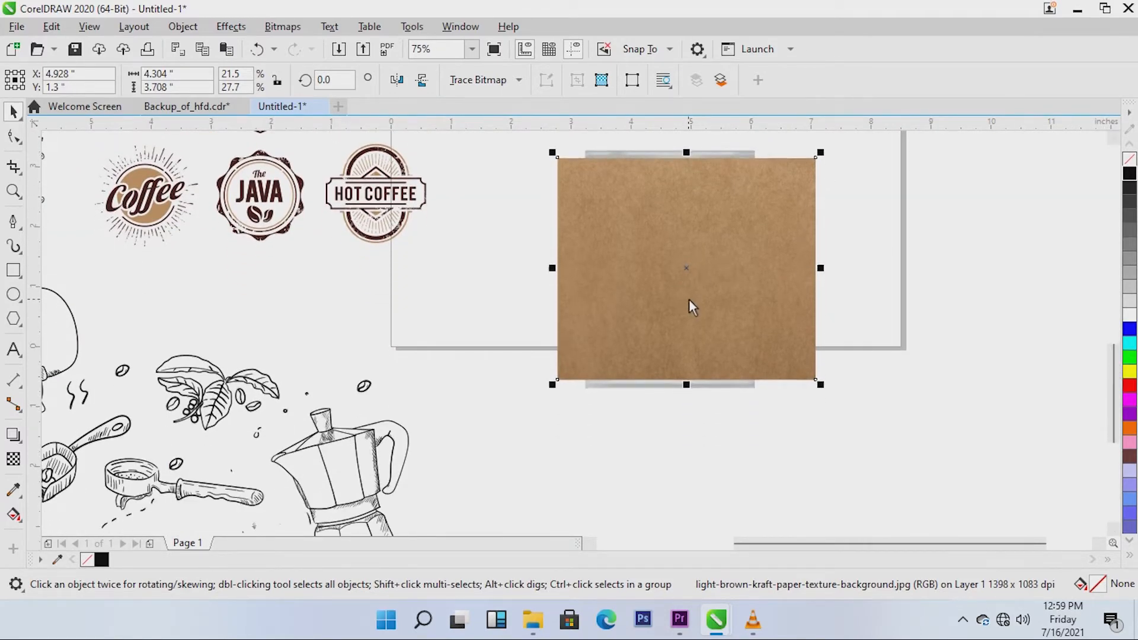
pyautogui.moveTo(687, 153)
pyautogui.mouseDown()
pyautogui.moveTo(676, 152)
pyautogui.moveTo(697, 166)
pyautogui.moveTo(689, 163)
pyautogui.mouseUp()
pyautogui.scroll(3, 676, 152)
pyautogui.scroll(-2, 715, 172)
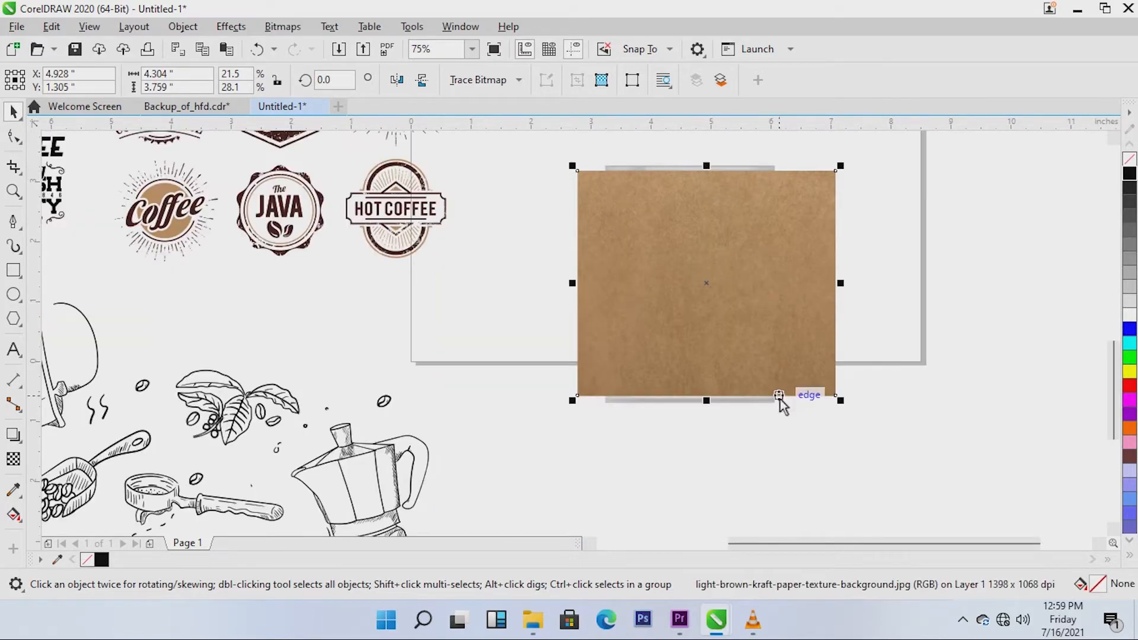
pyautogui.moveTo(795, 386); pyautogui.dragTo(794, 388)
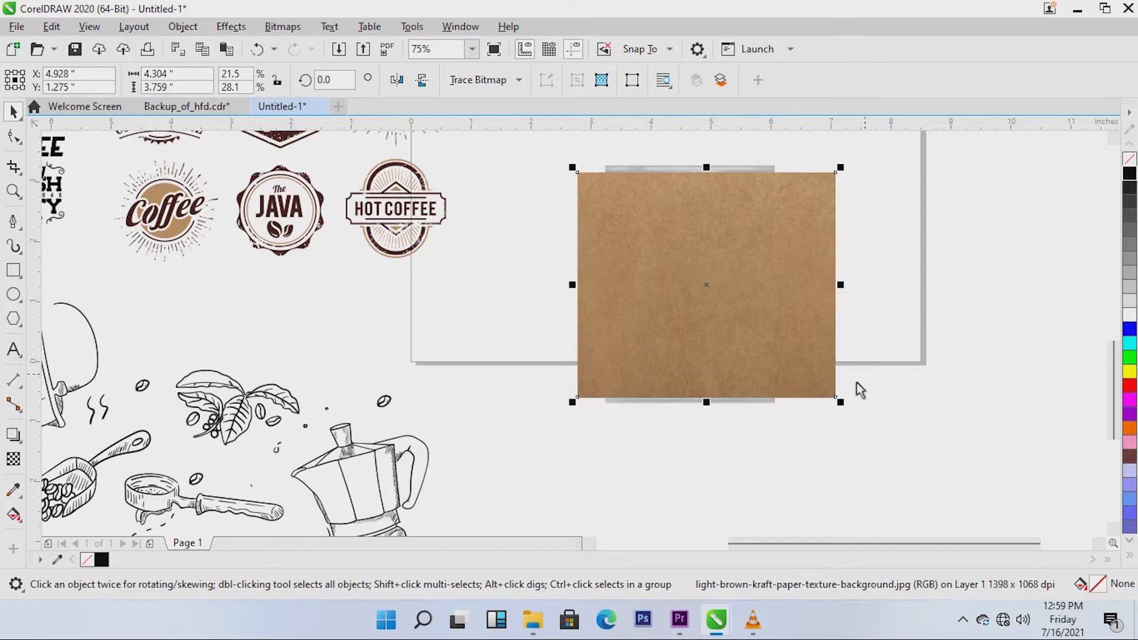
# Nudge the kraft paper image 0.16 inches left over the pouch
pyautogui.click(802, 437)
pyautogui.click(799, 227)
pyautogui.press('Left')
pyautogui.press('Left')
pyautogui.press('Left')
pyautogui.press('Left')
pyautogui.press('Left')
pyautogui.press('Left')
pyautogui.press('Left')
pyautogui.press('Left')
pyautogui.press('Left')
pyautogui.press('Left')
pyautogui.press('Left')
pyautogui.press('Left')
pyautogui.press('Left')
pyautogui.press('Left')
pyautogui.press('Left')
pyautogui.press('Left')
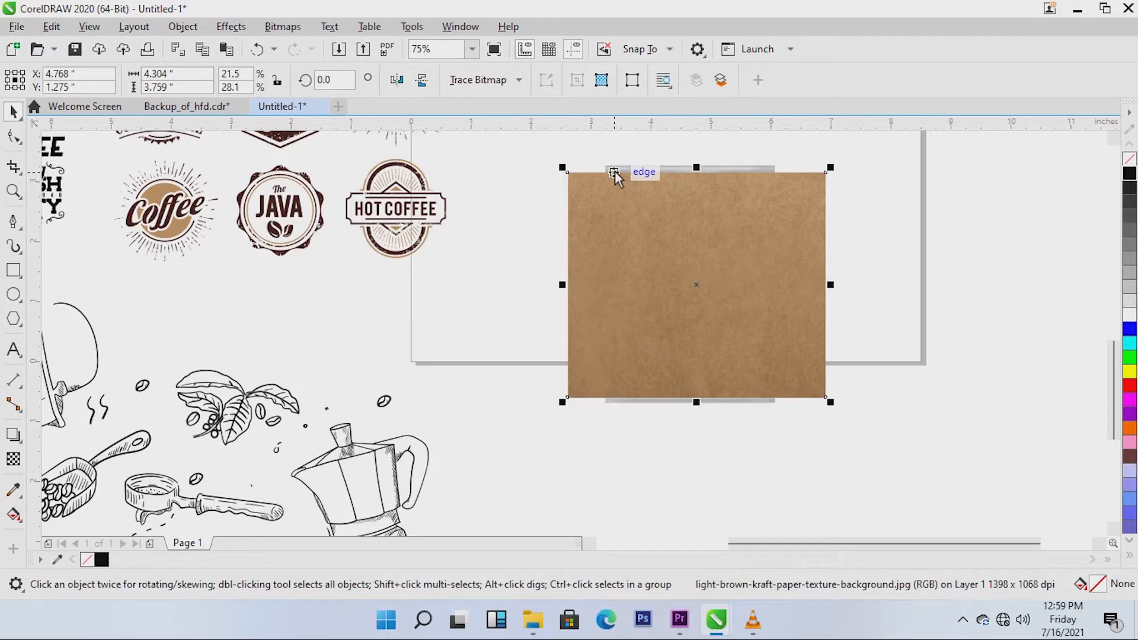
# Set the kraft paper image's transparency merge mode to Multiply
pyautogui.click(12, 459)
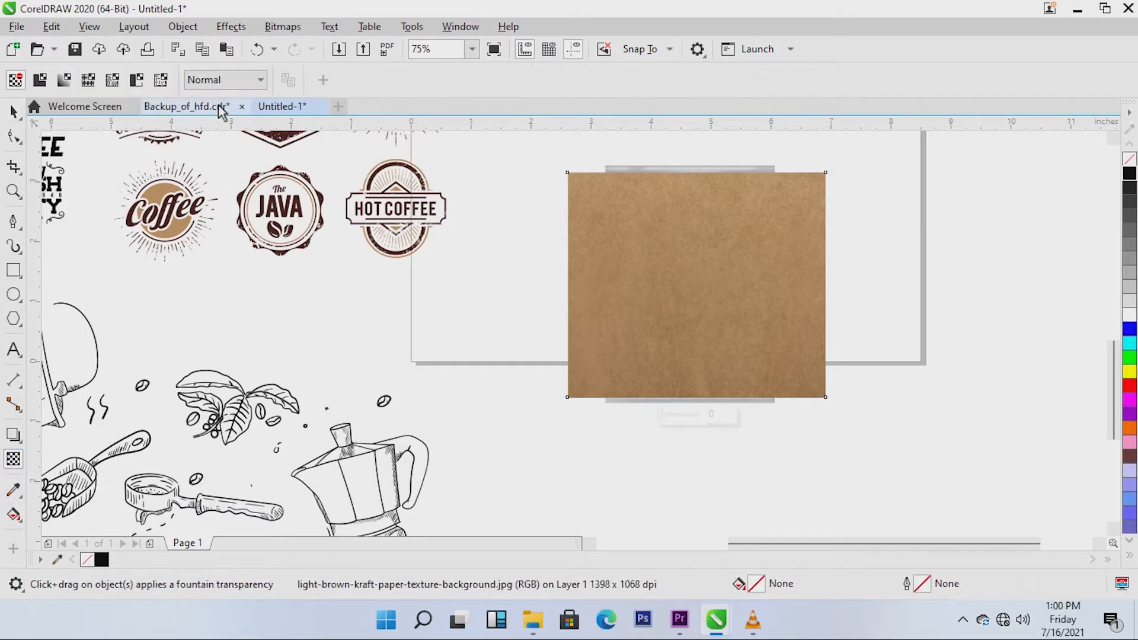
pyautogui.click(264, 83)
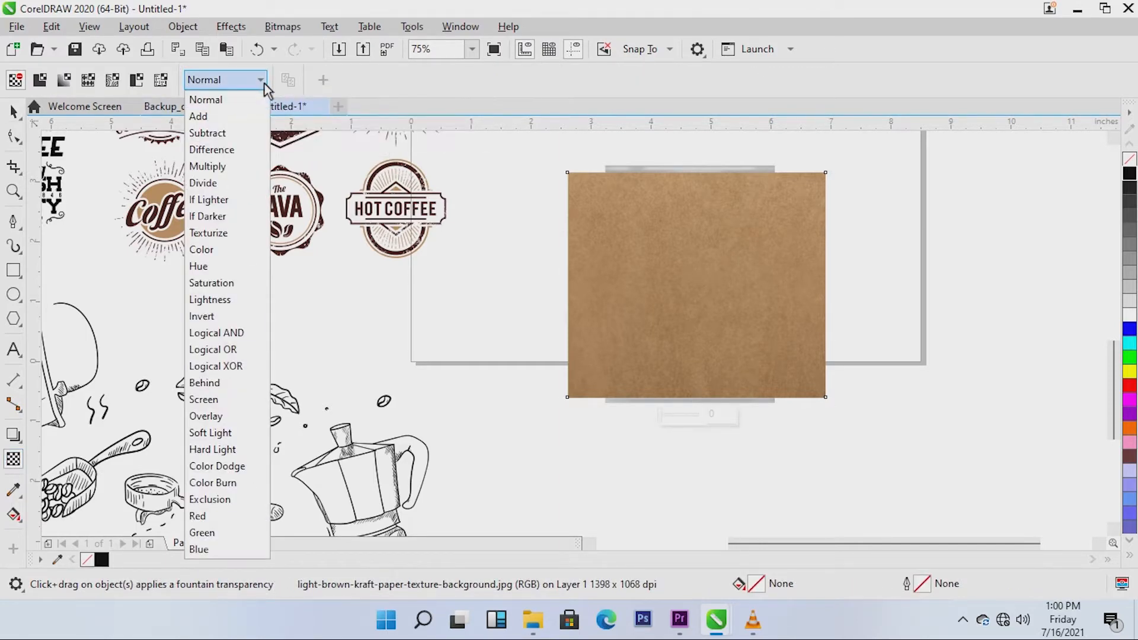
pyautogui.click(240, 173)
pyautogui.click(14, 113)
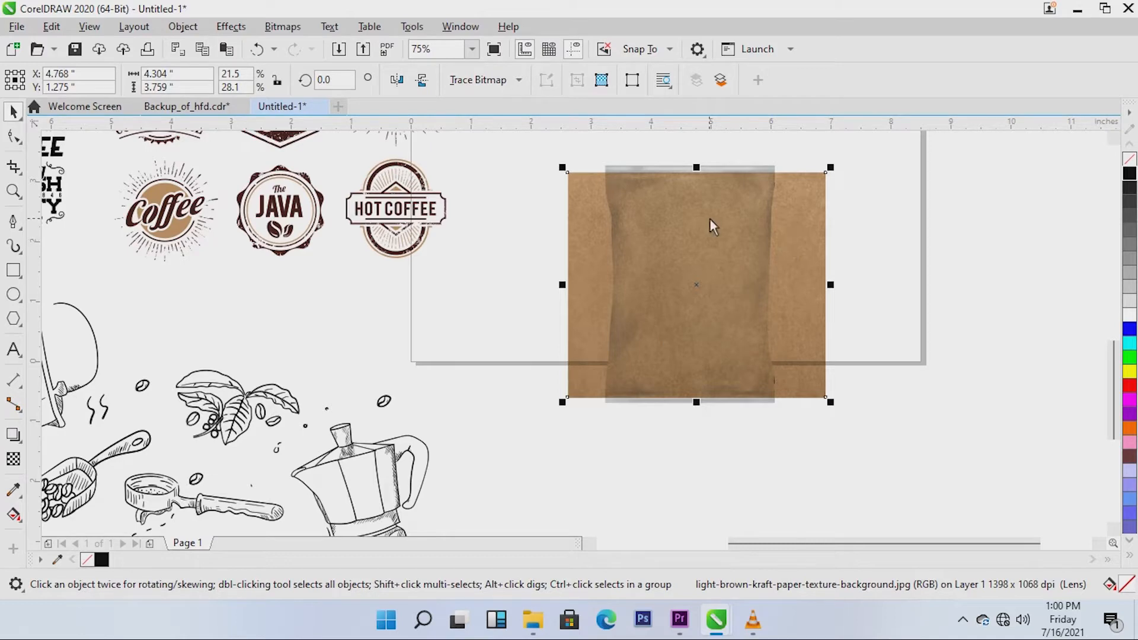
# Intersect the kraft paper image with the pouch to create a pouch-shaped piece of paper texture
pyautogui.click(883, 201)
pyautogui.click(816, 268)
pyautogui.click(759, 169)
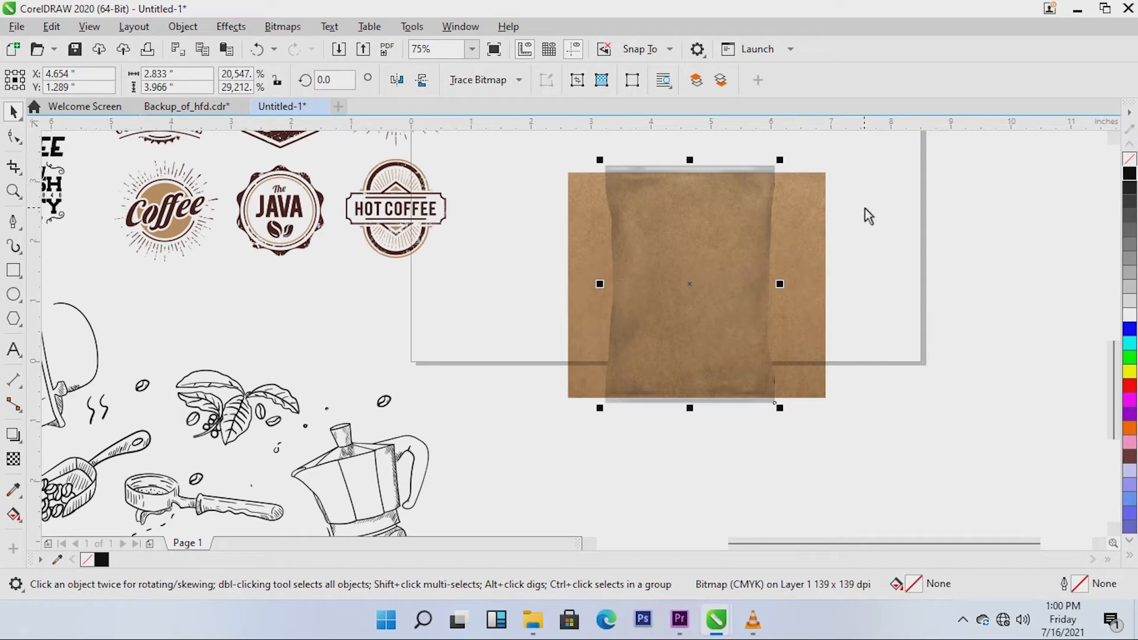
pyautogui.keyDown('shift'); pyautogui.click(808, 263); pyautogui.keyUp('shift')
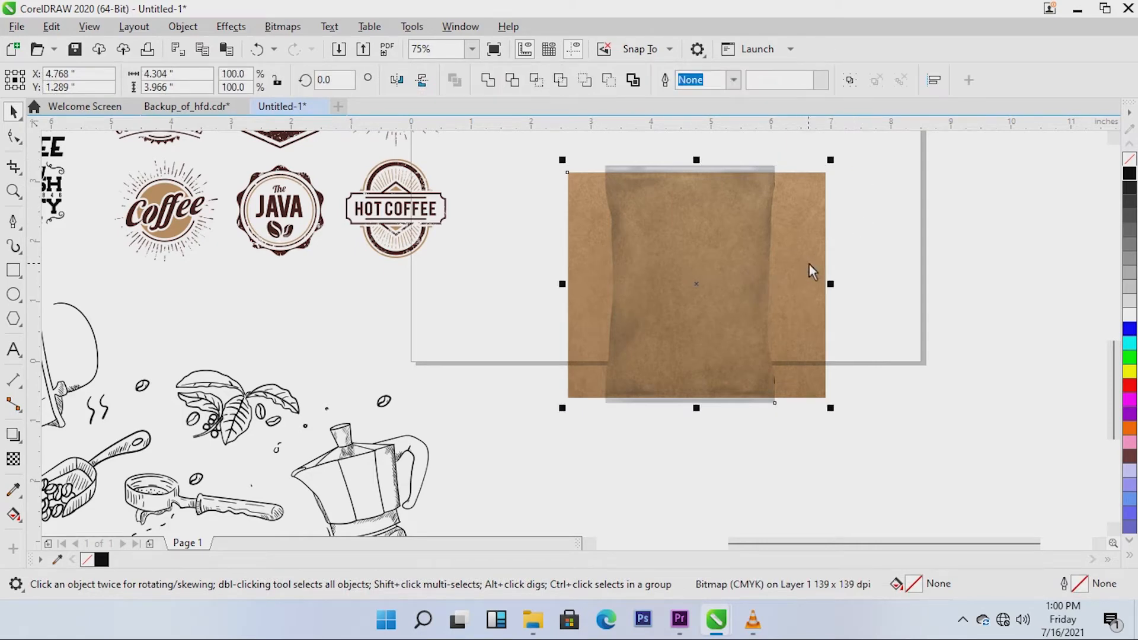
pyautogui.click(535, 81)
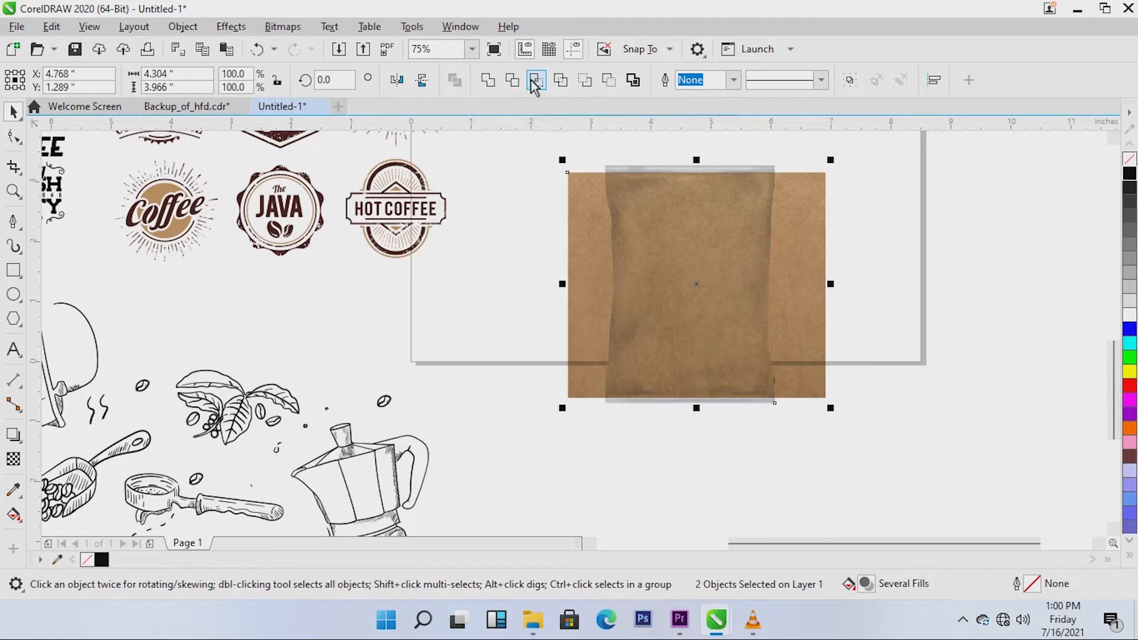
# Delete the original kraft paper rectangle, keeping only the piece within the pouch outline
pyautogui.click(908, 242)
pyautogui.click(812, 258)
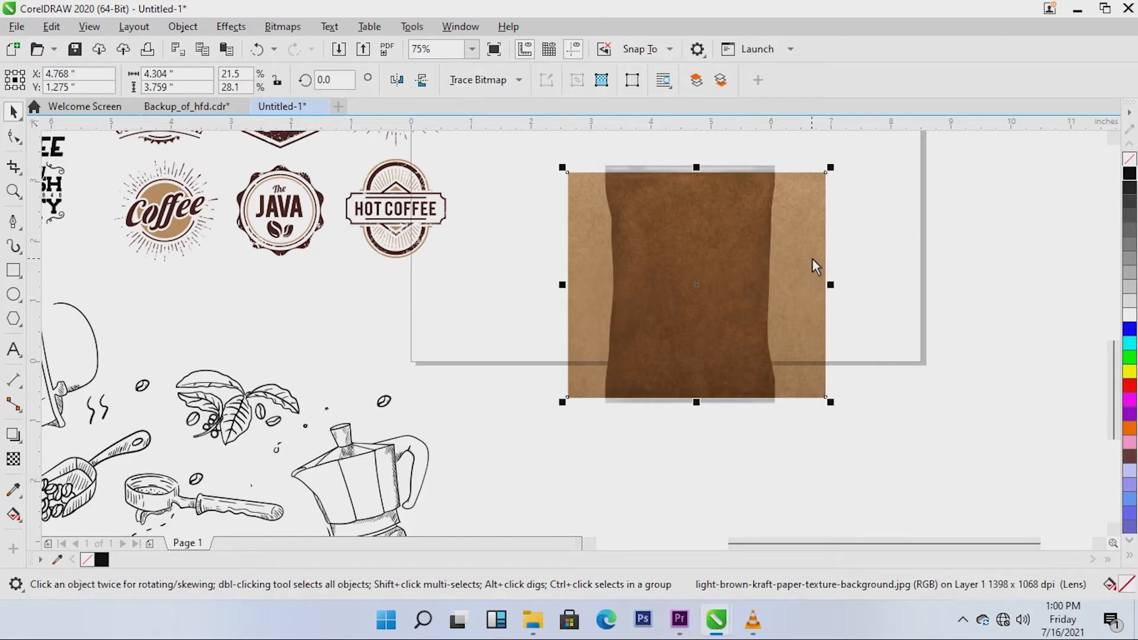
pyautogui.press('Delete')
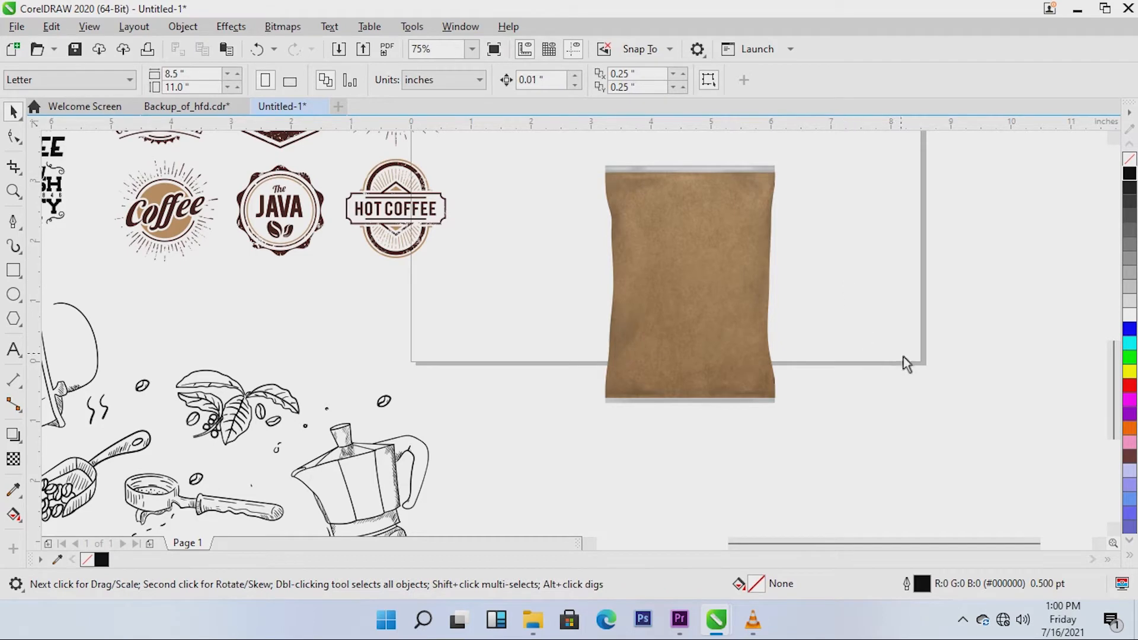
# Bring the "The Best Coffee Shop" lettering from its sheet over to the empty page area just above the kraft pouch
pyautogui.moveTo(962, 550); pyautogui.dragTo(884, 548)
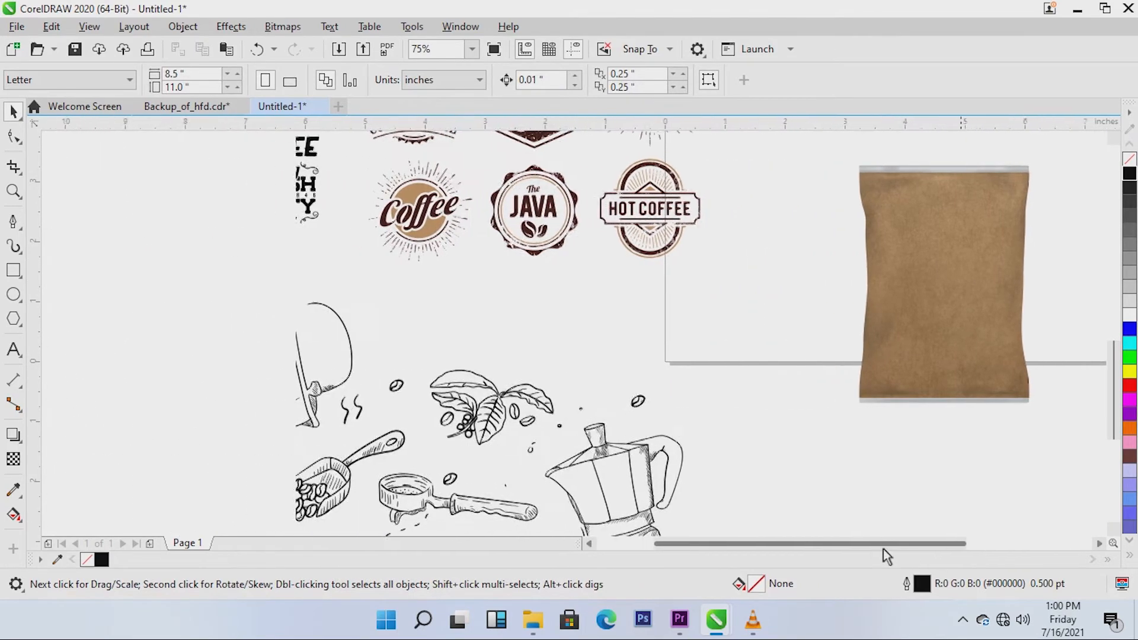
pyautogui.scroll(-1, 859, 477)
pyautogui.scroll(3, 933, 480)
pyautogui.scroll(1, 950, 482)
pyautogui.scroll(-1, 952, 482)
pyautogui.scroll(1, 962, 478)
pyautogui.scroll(-1, 966, 477)
pyautogui.scroll(1, 971, 474)
pyautogui.scroll(-2, 974, 472)
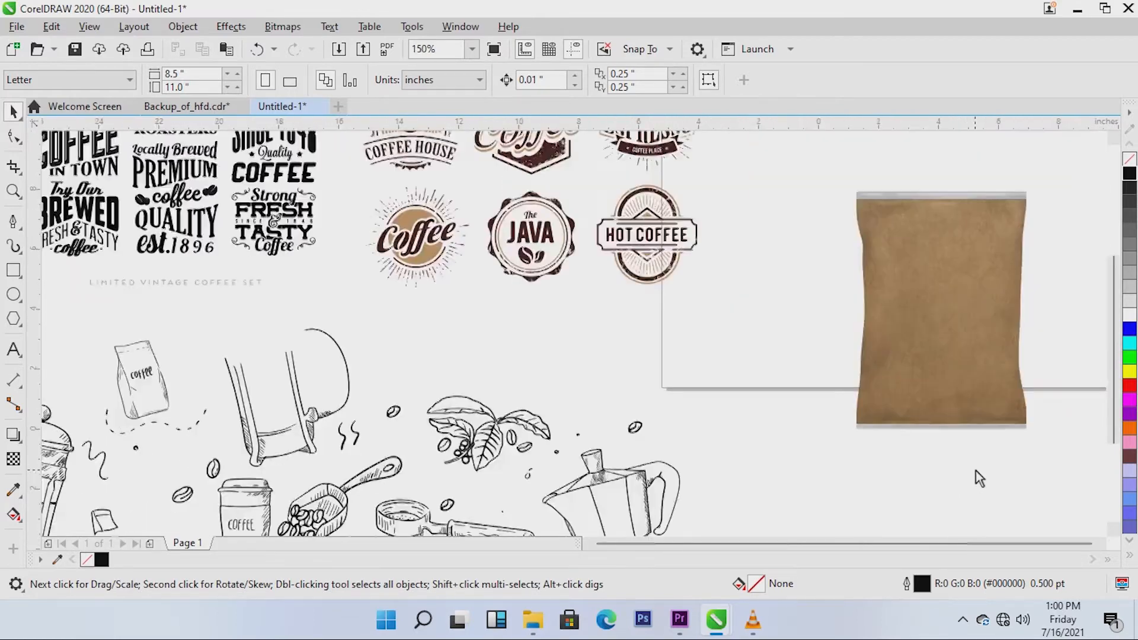
pyautogui.scroll(-3, 975, 471)
pyautogui.scroll(2, 975, 473)
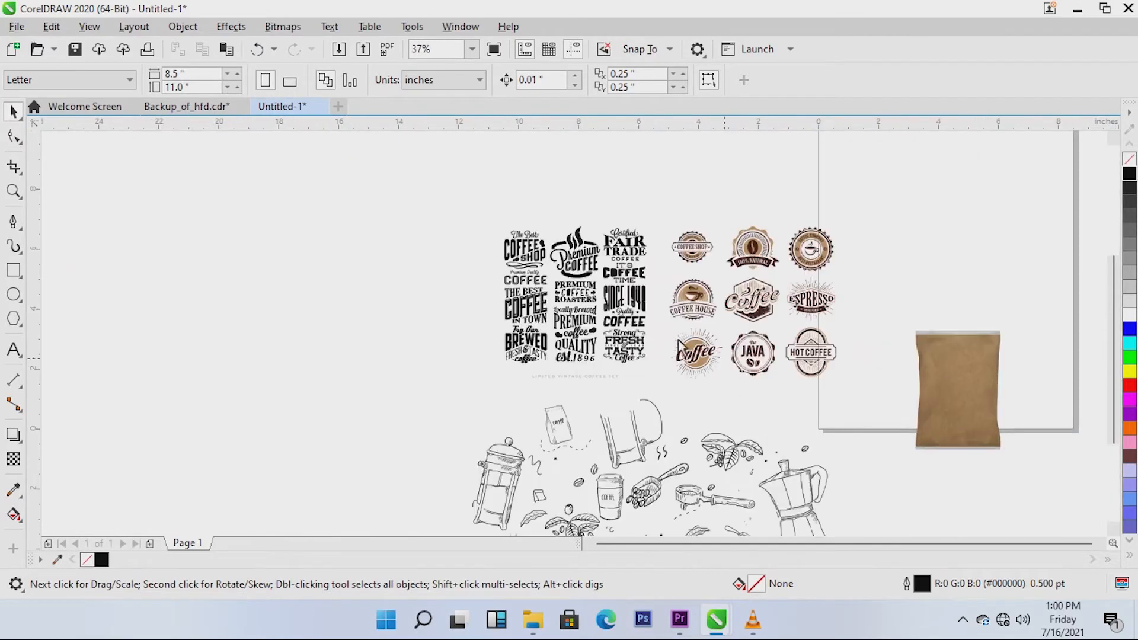
pyautogui.click(530, 256)
pyautogui.moveTo(532, 261); pyautogui.dragTo(961, 400)
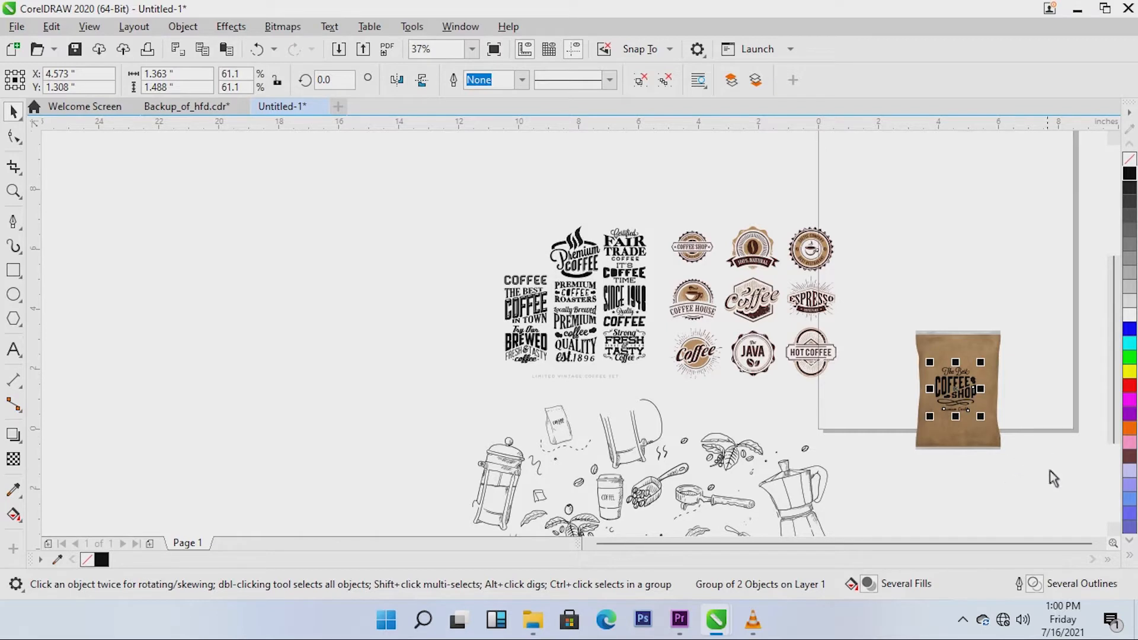
pyautogui.click(961, 398)
pyautogui.moveTo(962, 399); pyautogui.dragTo(942, 291)
pyautogui.click(908, 325)
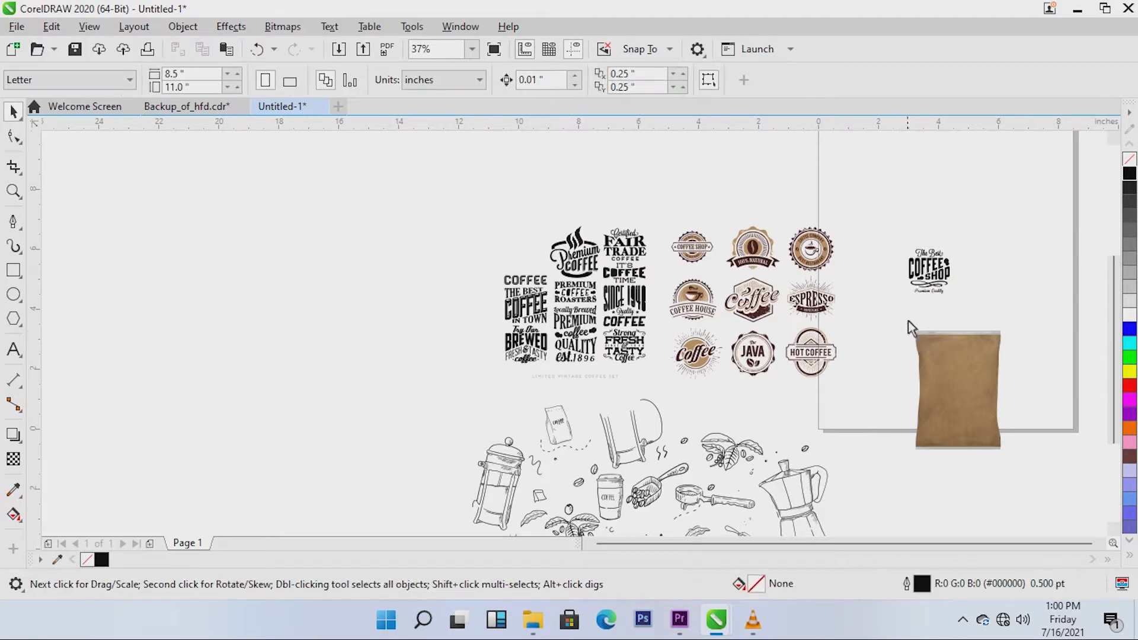
# Group the pouch with its kraft paper overlay and move the group to about X 3.88 in, Y 1.54 in
pyautogui.moveTo(1032, 473); pyautogui.dragTo(1012, 458)
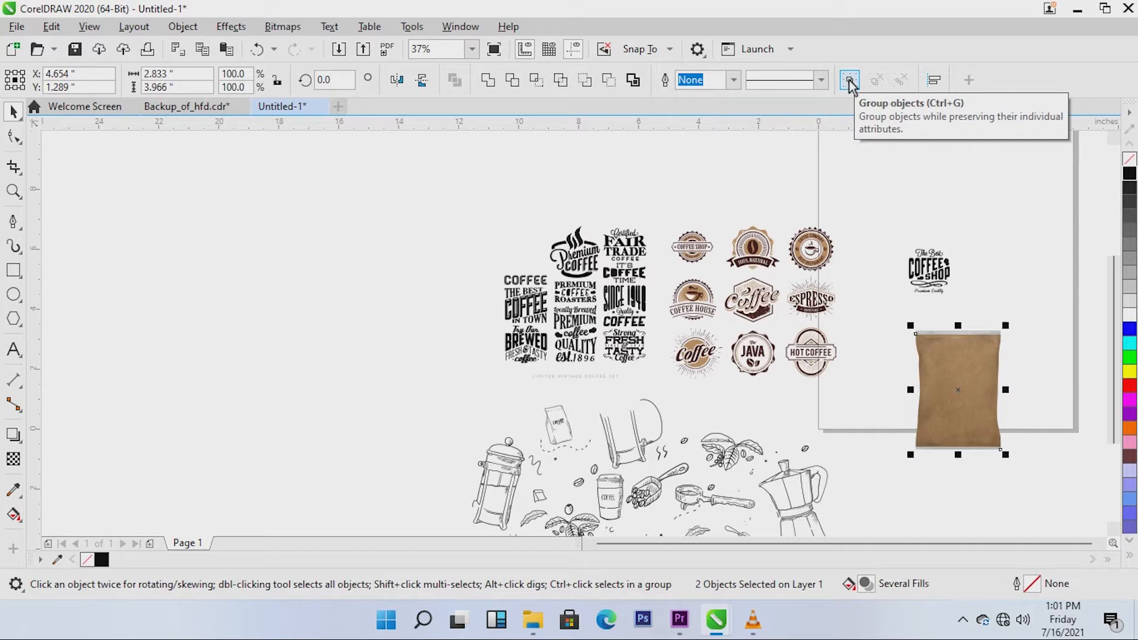
pyautogui.hotkey('ctrl', 'g')
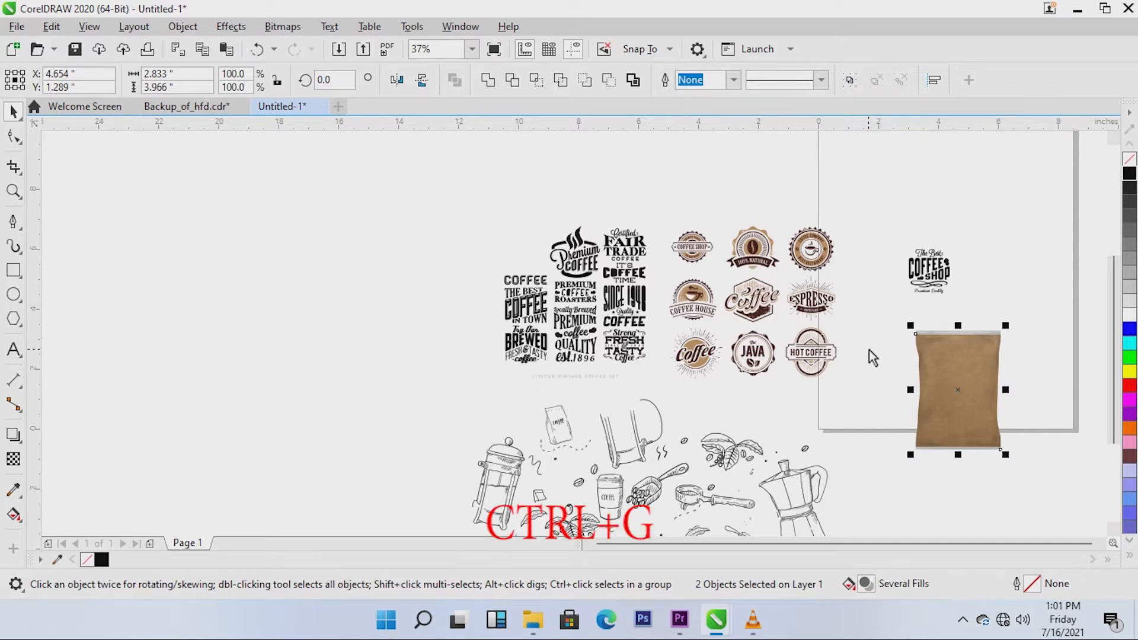
pyautogui.hotkey('ctrl', 'g')
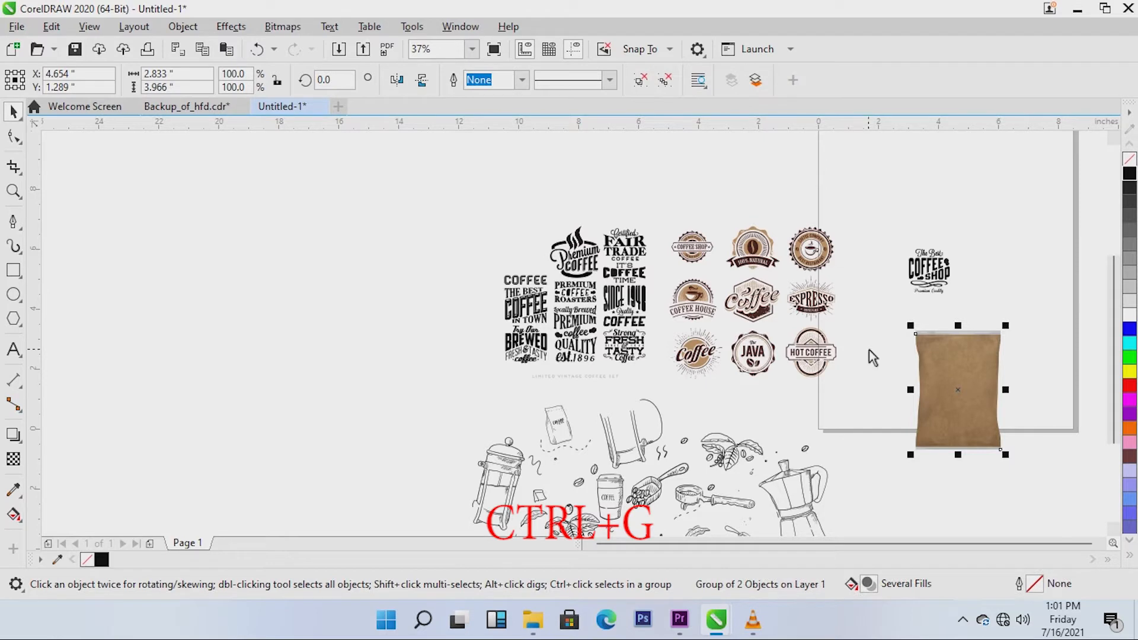
pyautogui.moveTo(955, 404); pyautogui.dragTo(932, 396)
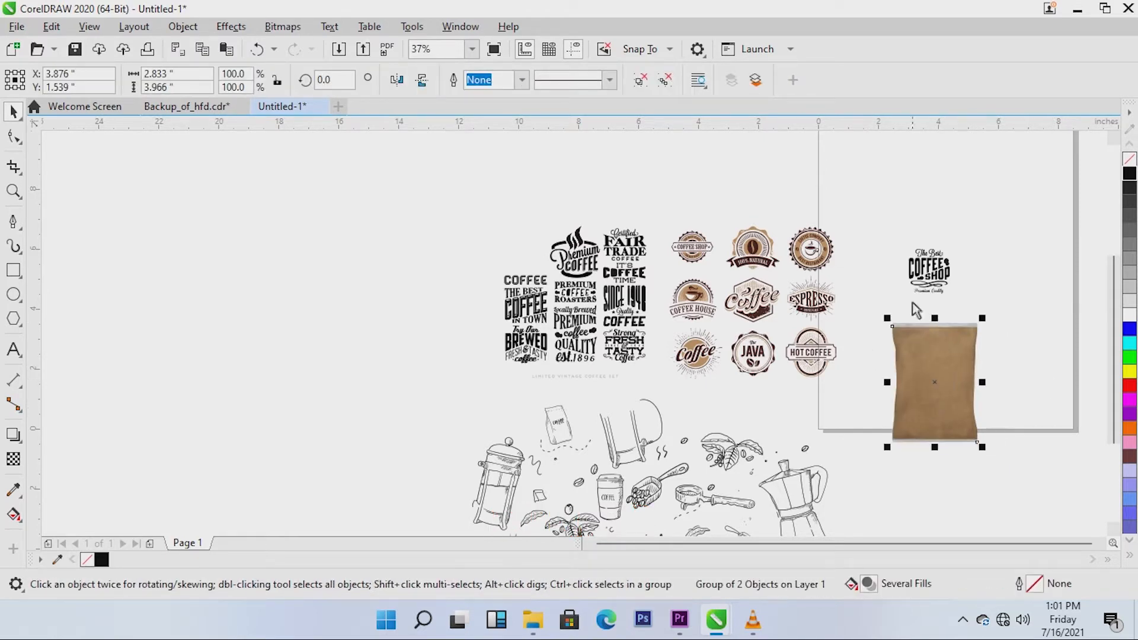
# Move the "The Best Coffee Shop" lettering onto the kraft pouch and enlarge it to about 1.92 by 2.1 in
pyautogui.moveTo(903, 244); pyautogui.dragTo(937, 383)
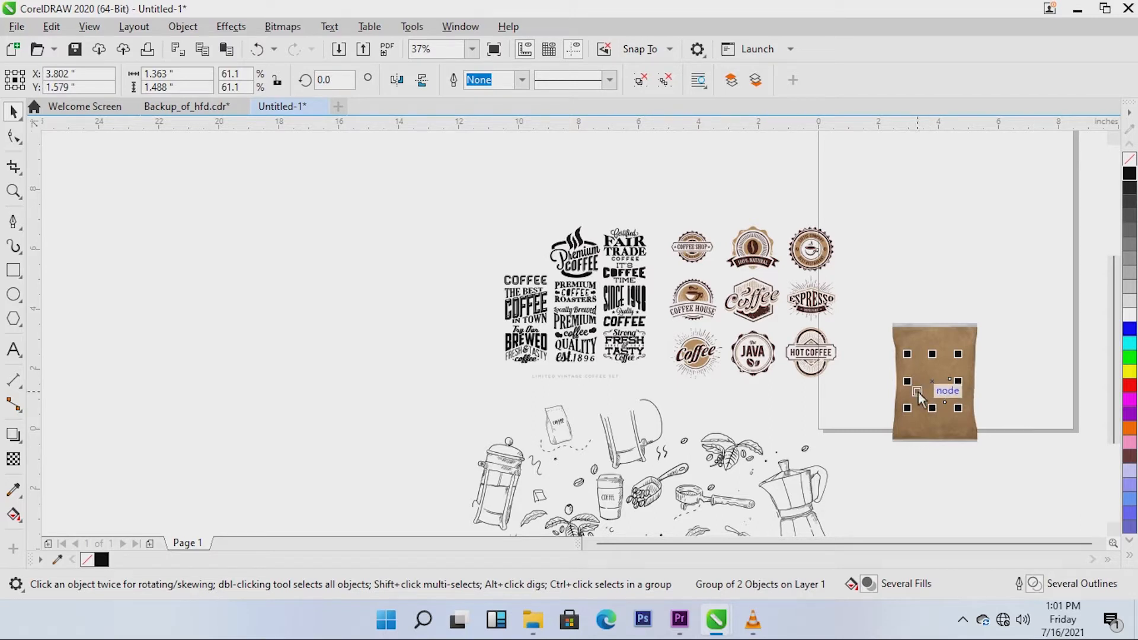
pyautogui.moveTo(960, 411); pyautogui.dragTo(970, 422)
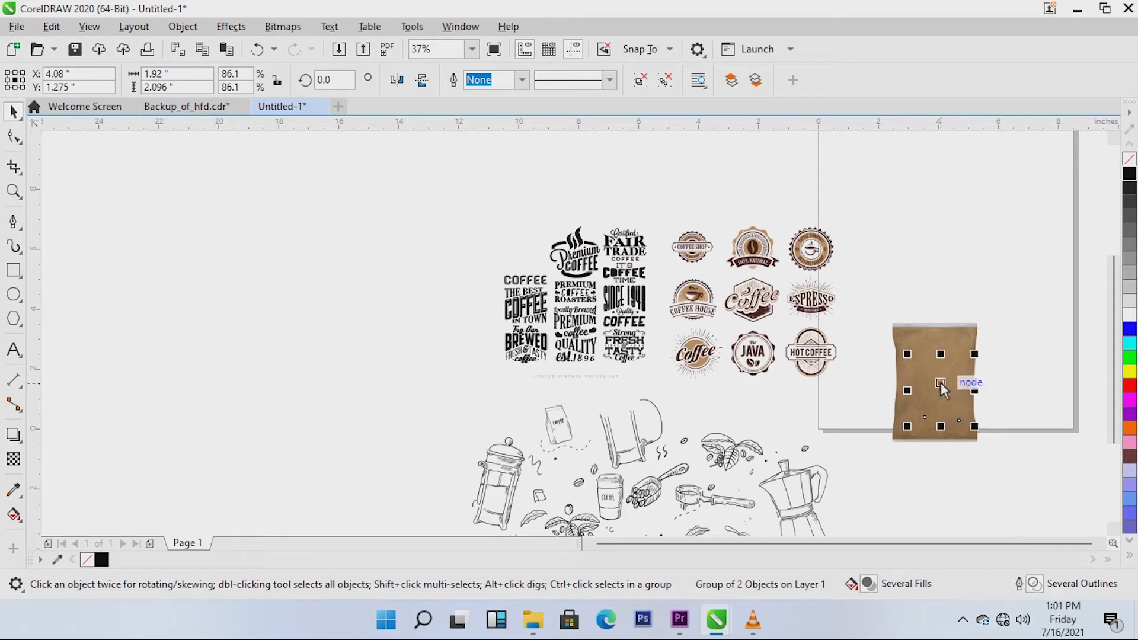
# Bring the lettering to the front of the layer, over the kraft texture, and shift it slightly towards the pouch's upper left
pyautogui.scroll(1, 995, 400)
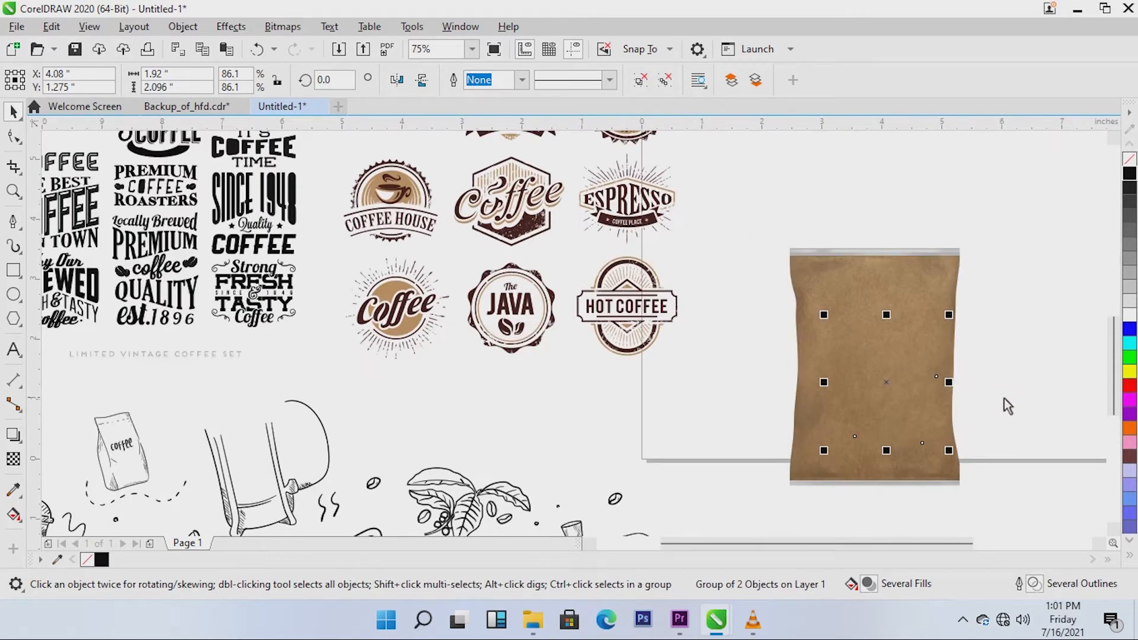
pyautogui.moveTo(897, 543); pyautogui.dragTo(941, 542)
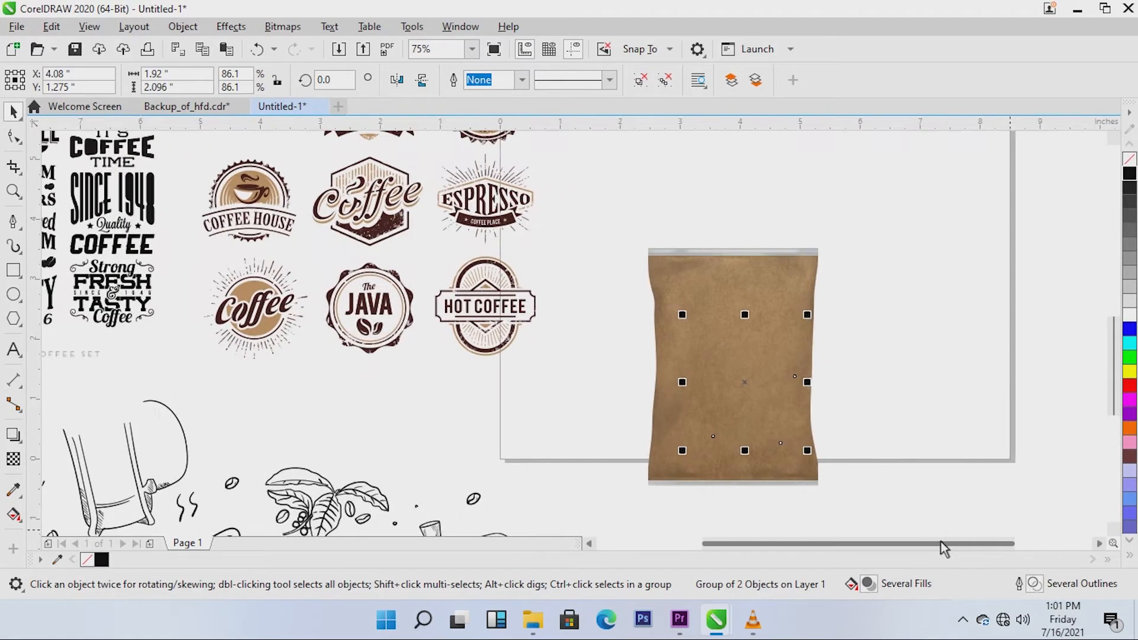
pyautogui.click(183, 26)
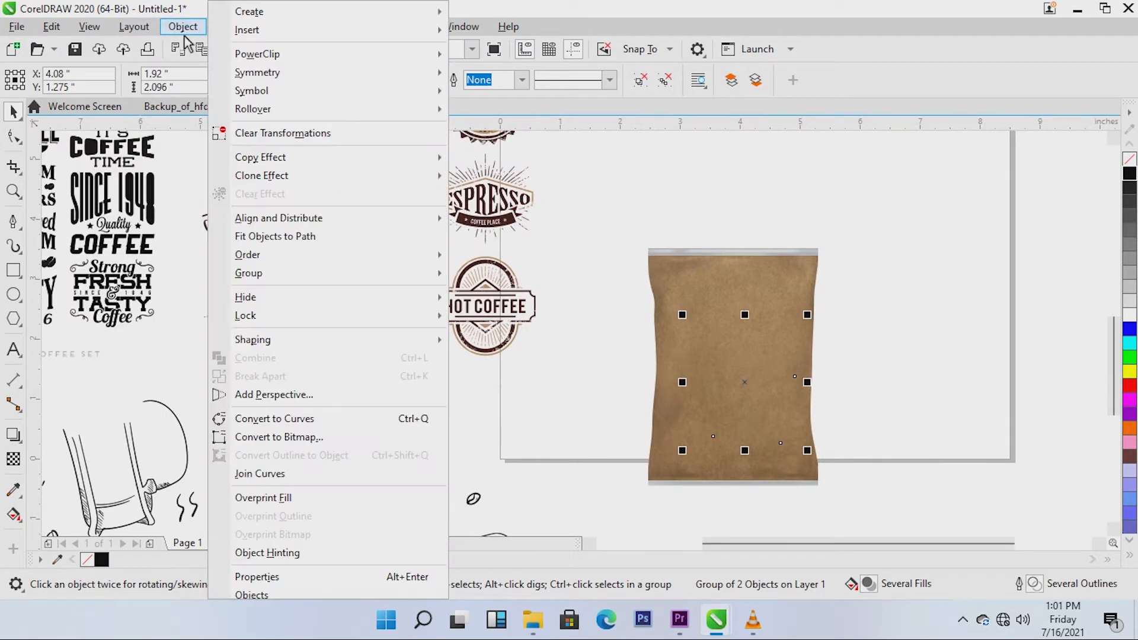
pyautogui.click(198, 32)
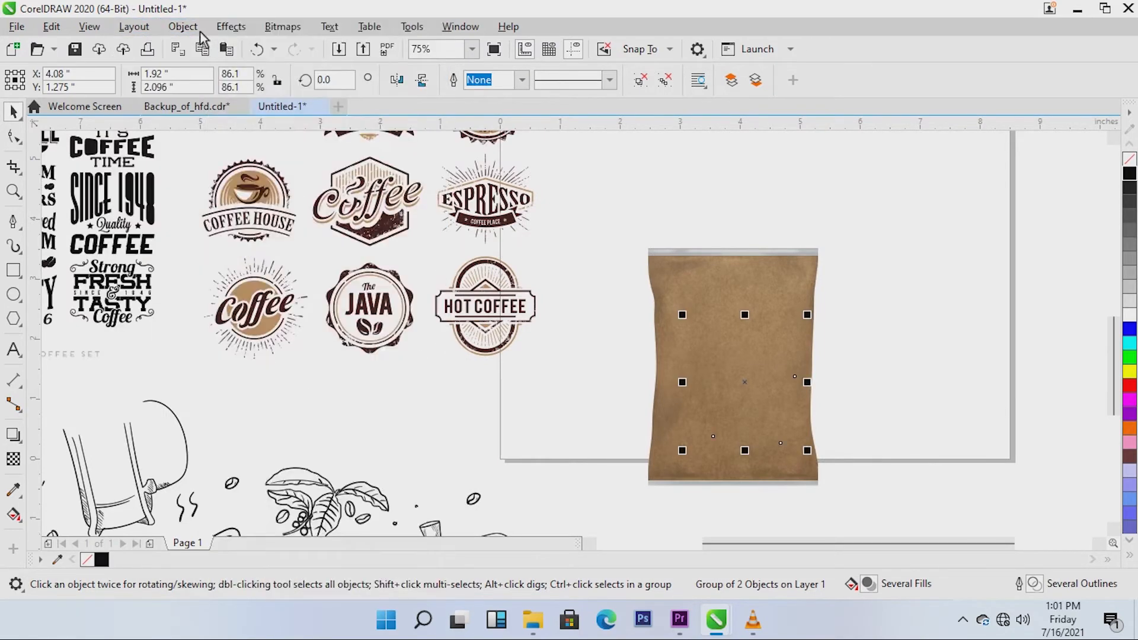
pyautogui.click(198, 32)
pyautogui.moveTo(314, 260)
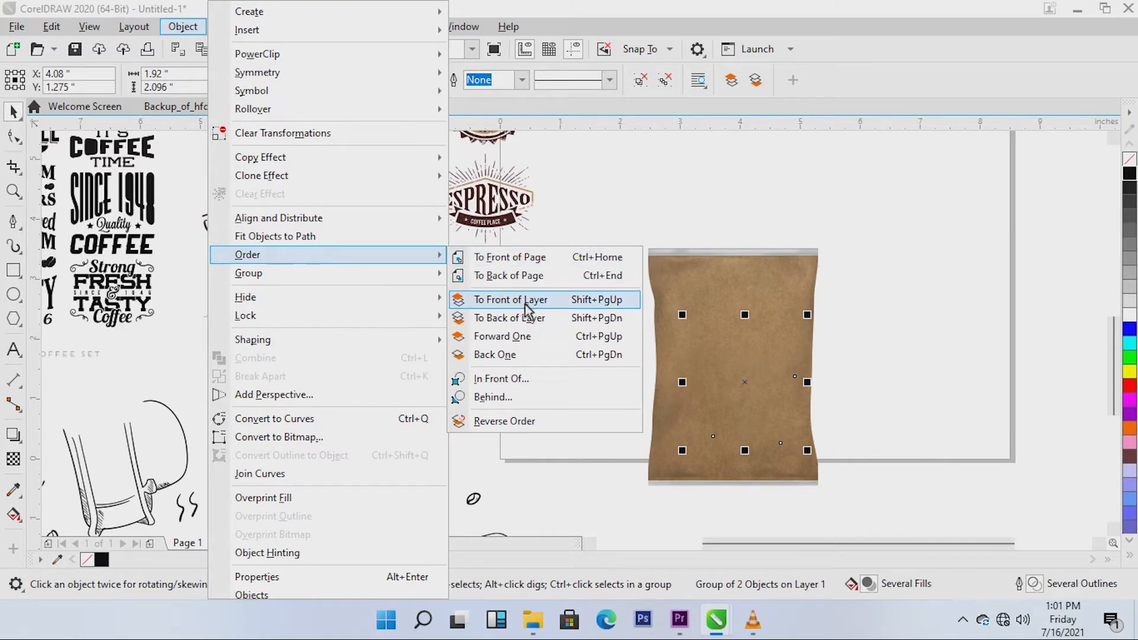
pyautogui.click(501, 299)
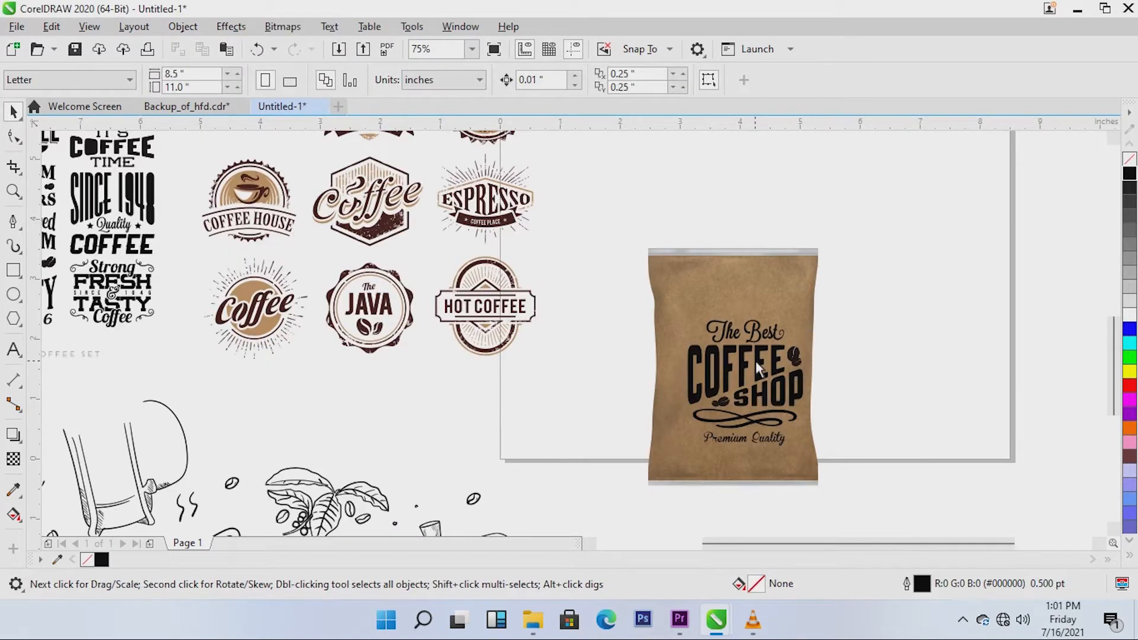
pyautogui.moveTo(759, 372); pyautogui.dragTo(748, 360)
pyautogui.hotkey('ctrl', 'Home')
pyautogui.click(880, 342)
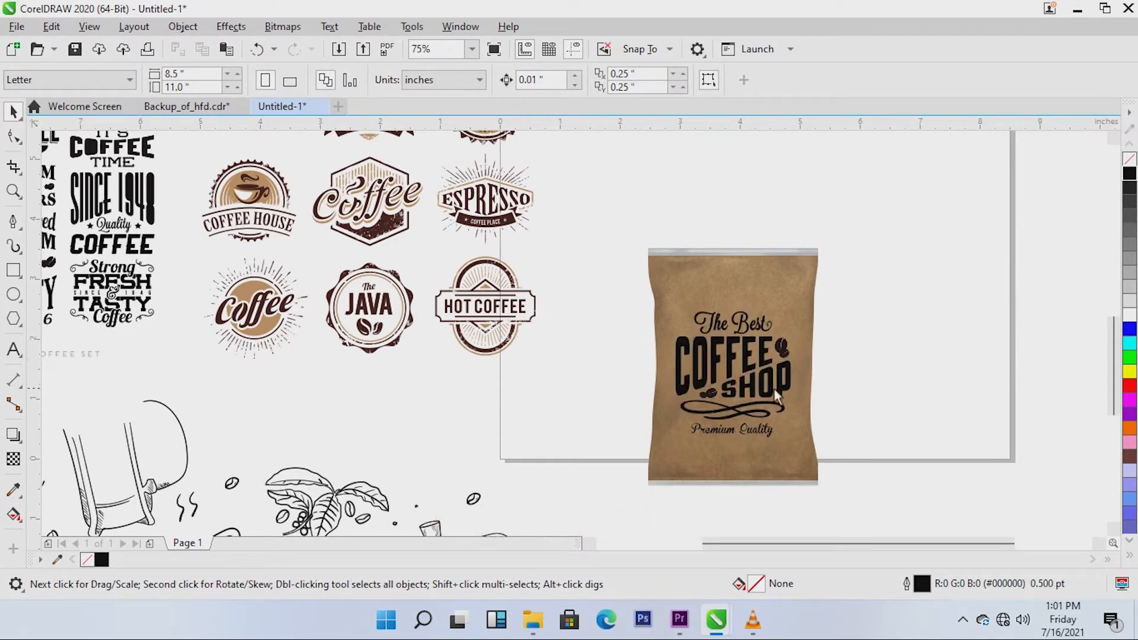
# Center the lettering horizontally and vertically on the pouch
pyautogui.click(773, 381)
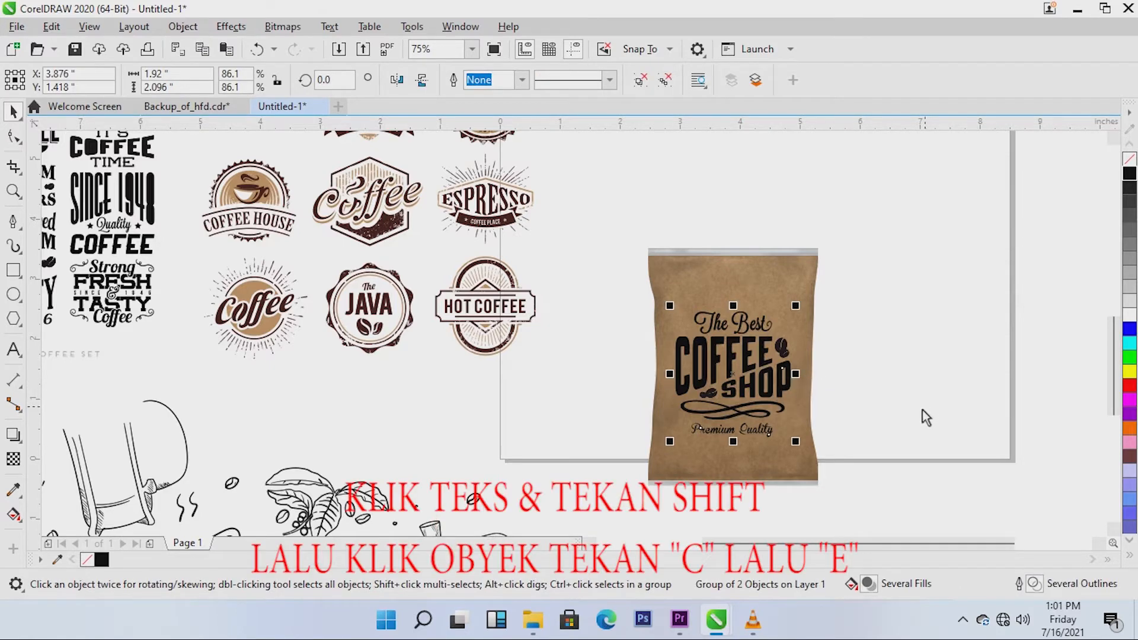
pyautogui.keyDown('shift'); pyautogui.click(787, 470); pyautogui.keyUp('shift')
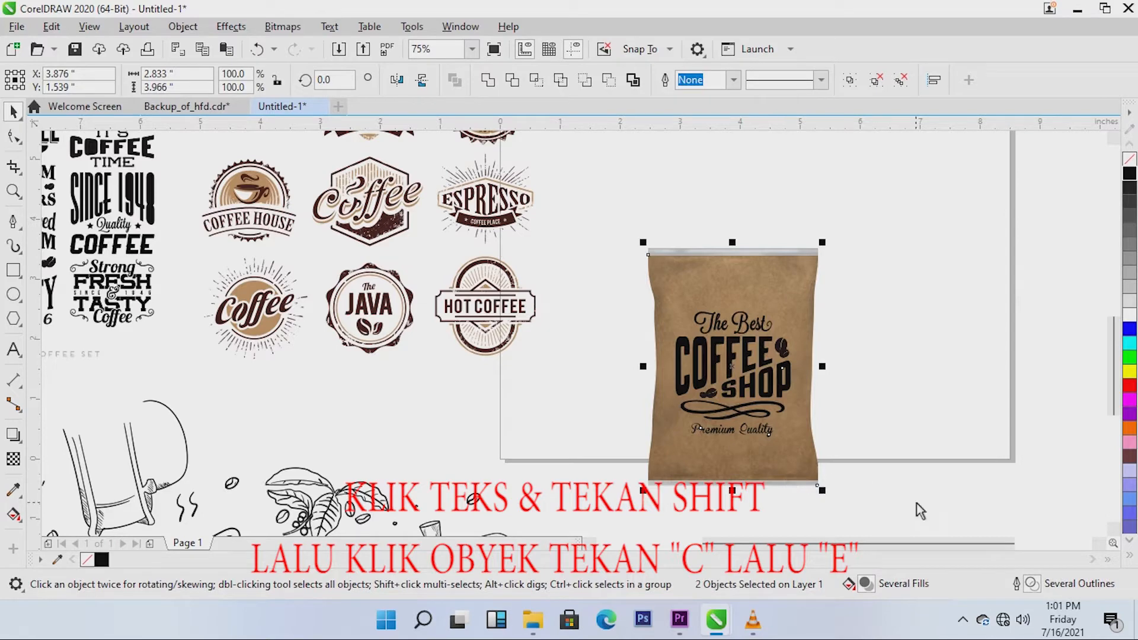
pyautogui.press('c')
pyautogui.press('e')
pyautogui.click(867, 419)
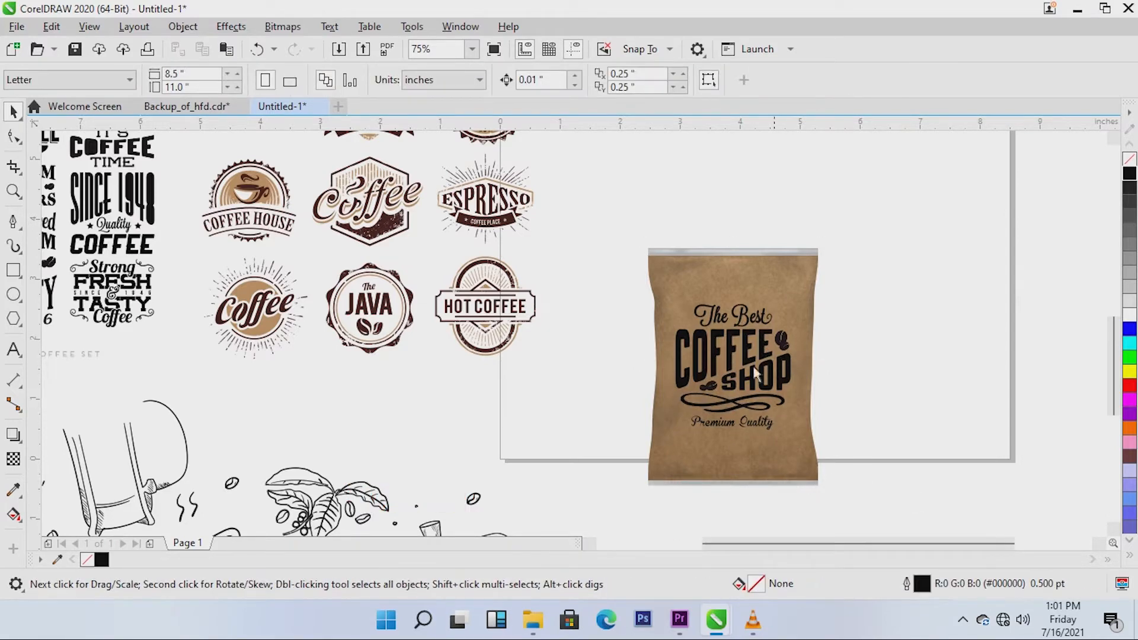
# Set the transparency merge mode of the "The Best Coffee Shop" lettering to Overlay
pyautogui.click(732, 339)
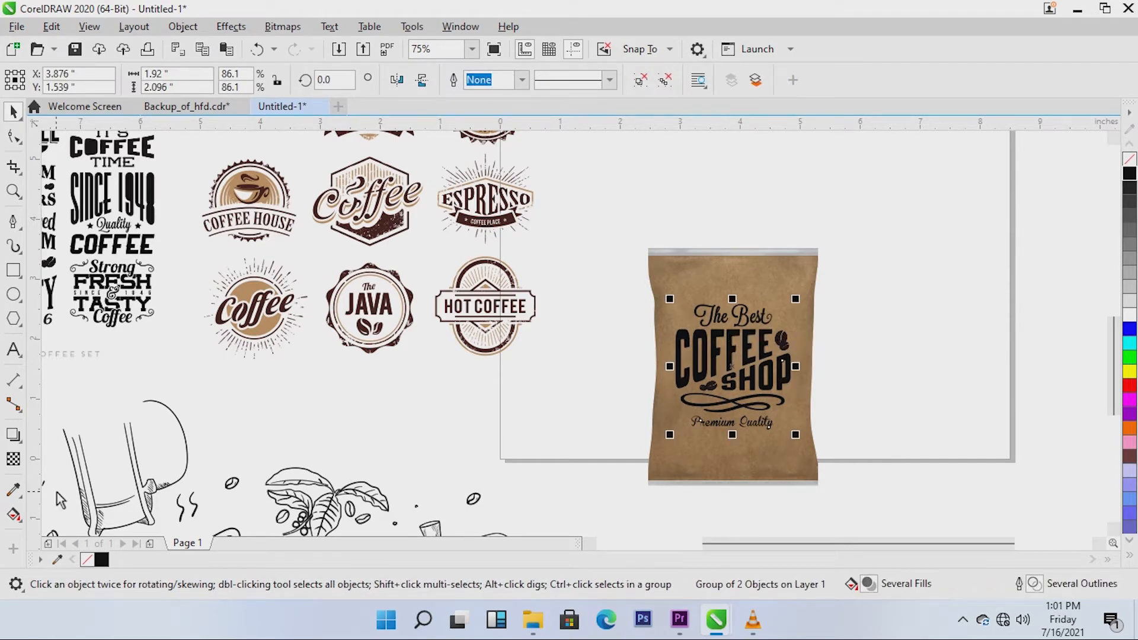
pyautogui.scroll(-1, 756, 364)
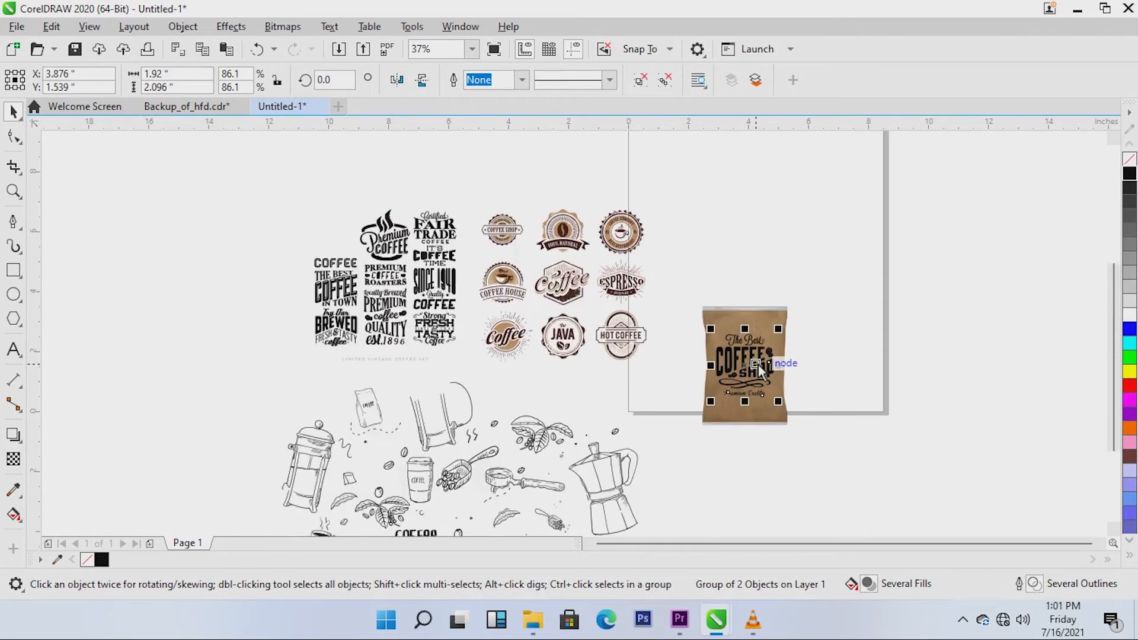
pyautogui.scroll(1, 759, 364)
pyautogui.scroll(-2, 758, 365)
pyautogui.scroll(1, 759, 366)
pyautogui.scroll(1, 759, 365)
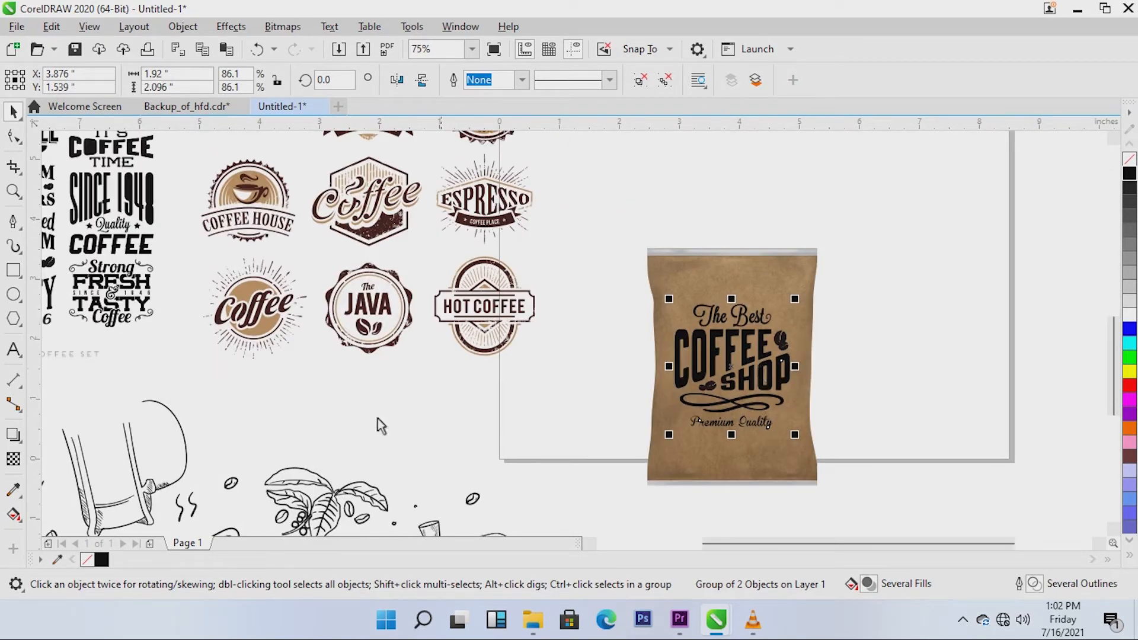
pyautogui.click(13, 461)
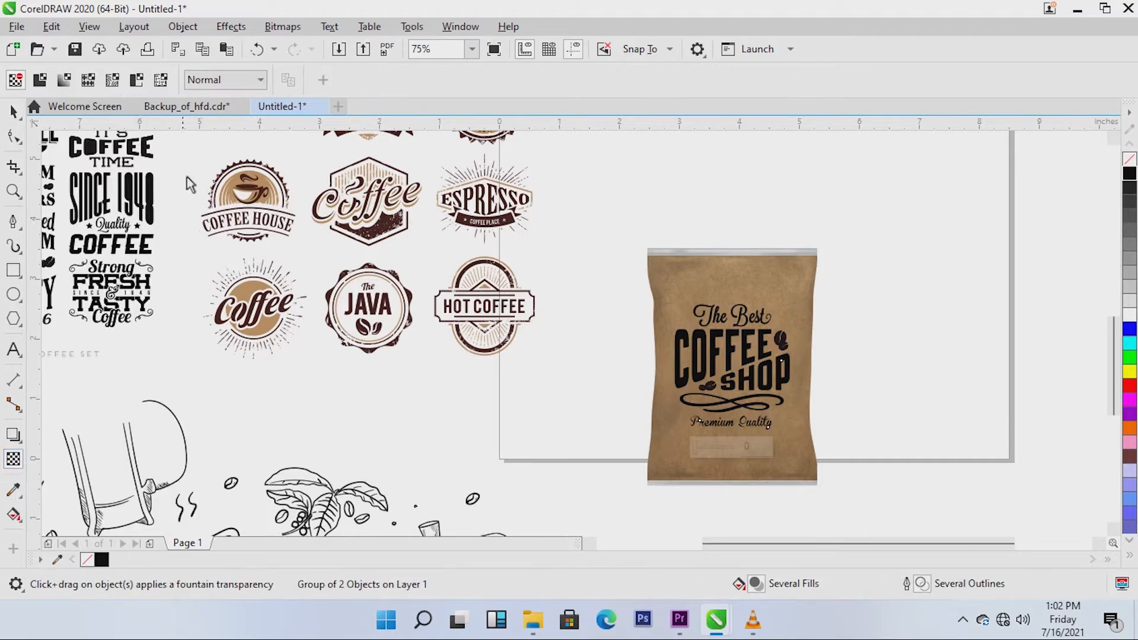
pyautogui.click(256, 82)
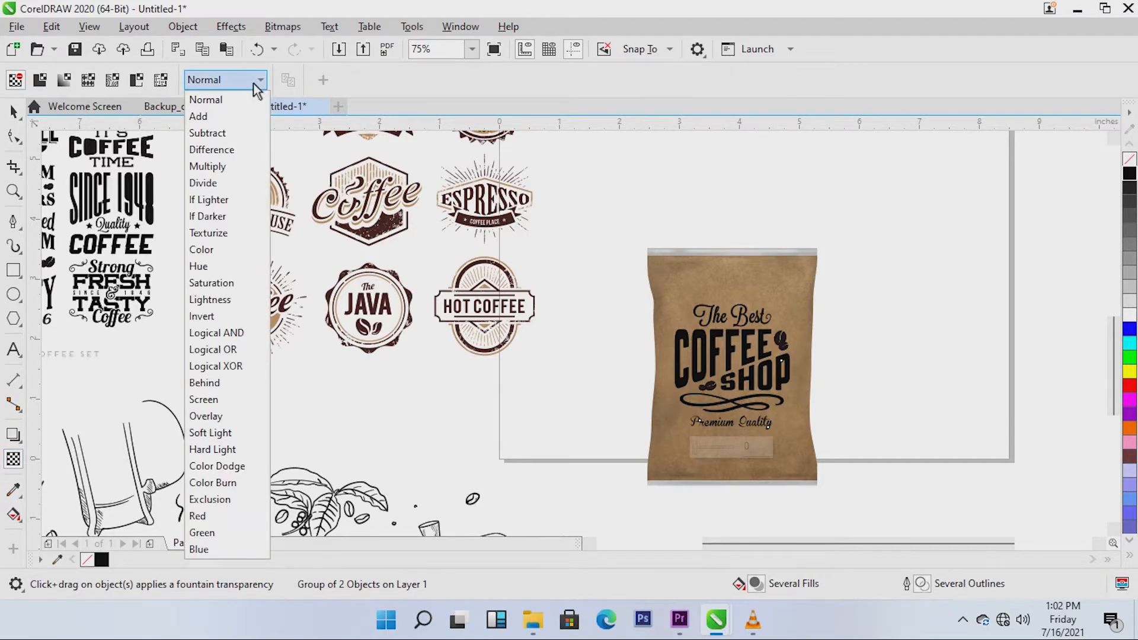
pyautogui.click(230, 424)
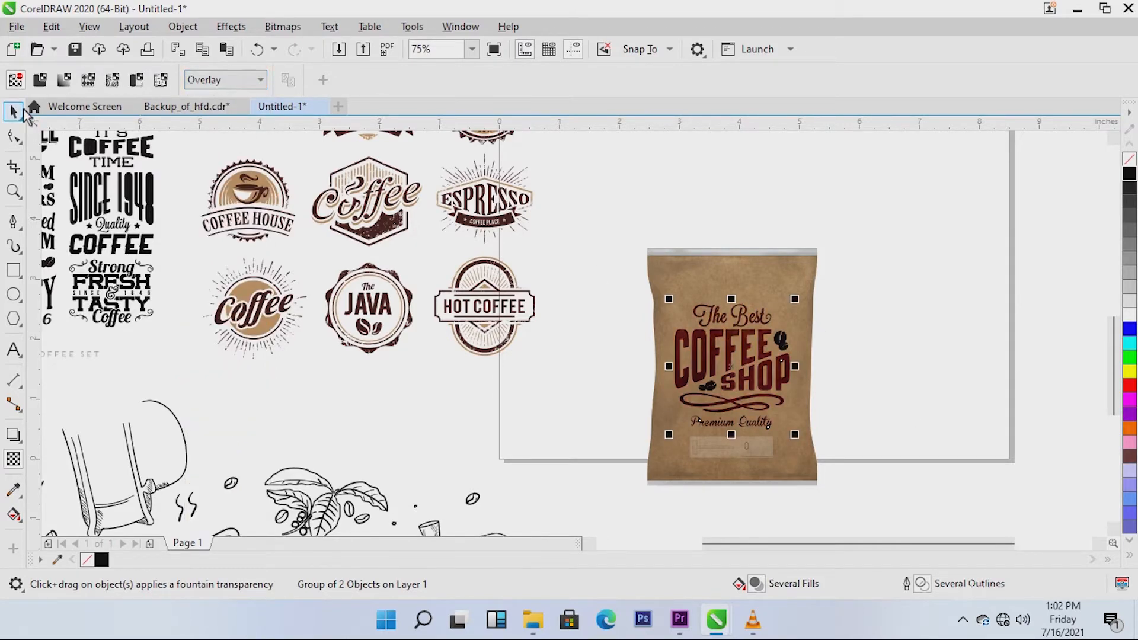
pyautogui.click(13, 112)
pyautogui.click(919, 358)
pyautogui.click(753, 364)
pyautogui.scroll(-3, 777, 385)
pyautogui.scroll(3, 779, 385)
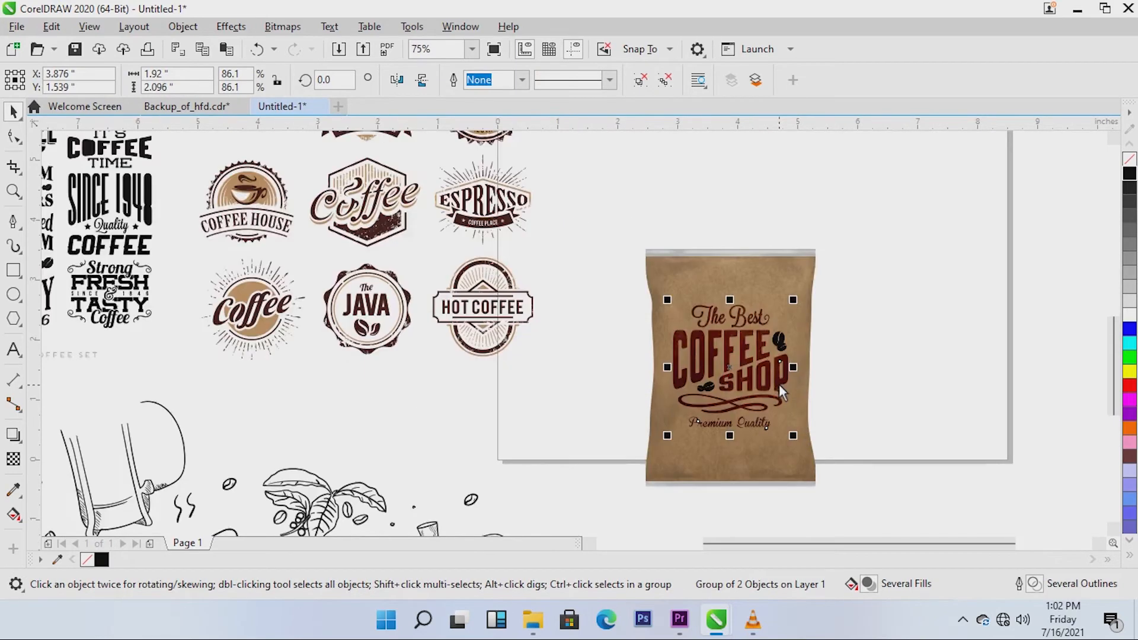
# Move the round "Coffee Shop" badge from the logo sheet onto the pouch's upper left and bring it to the front of the page
pyautogui.scroll(-3, 639, 394)
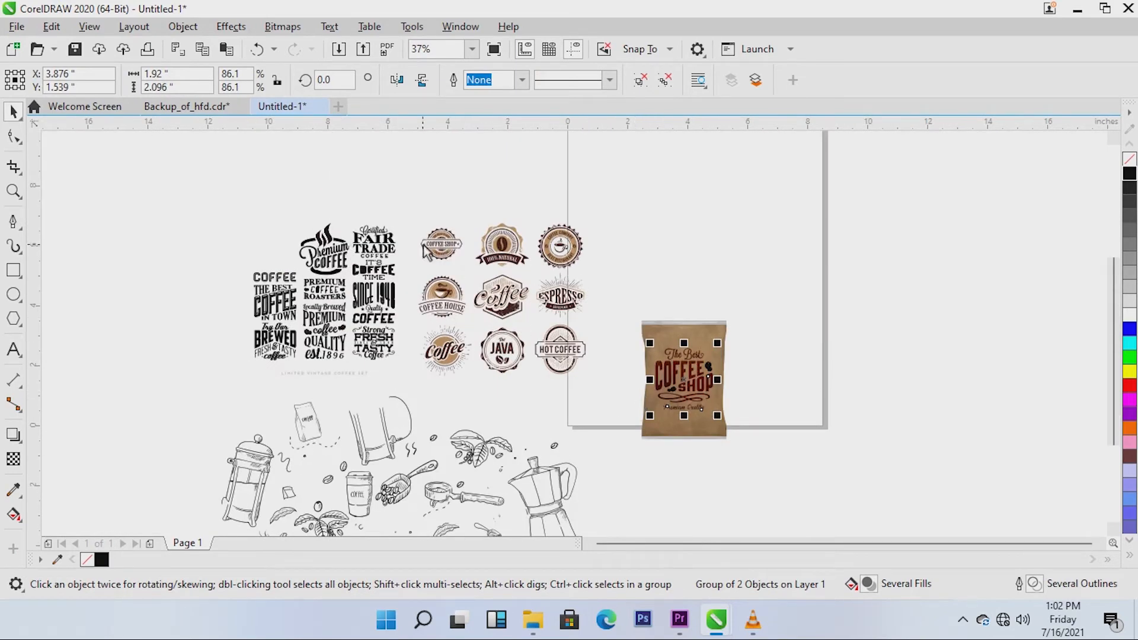
pyautogui.click(445, 247)
pyautogui.moveTo(446, 249); pyautogui.dragTo(675, 347)
pyautogui.scroll(1, 674, 342)
pyautogui.scroll(-1, 675, 342)
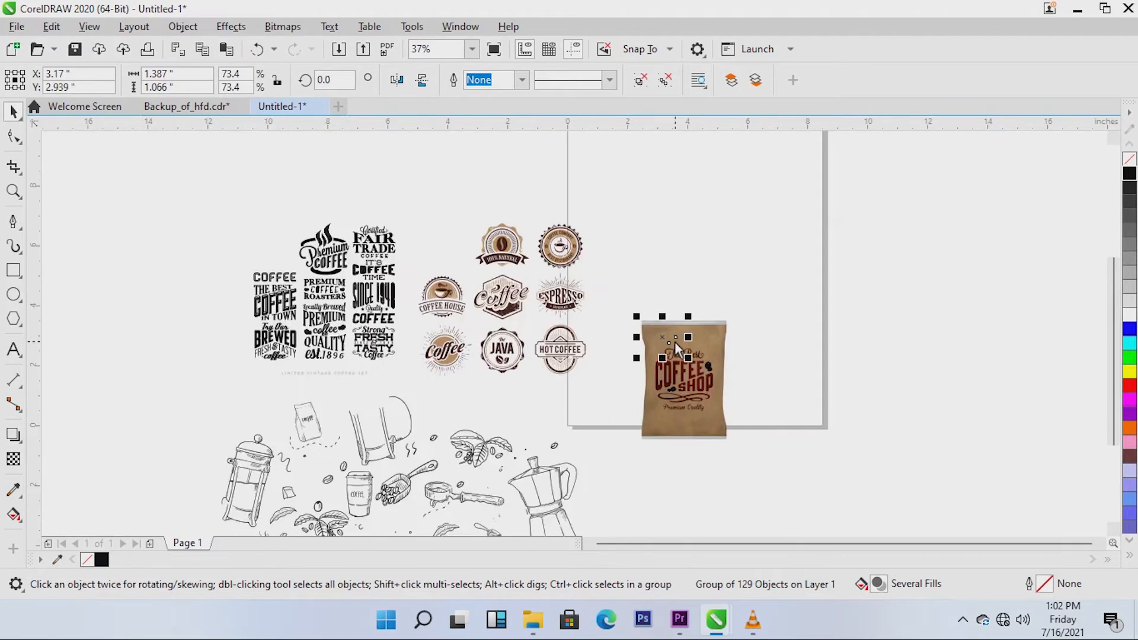
pyautogui.scroll(3, 675, 342)
pyautogui.scroll(-1, 675, 344)
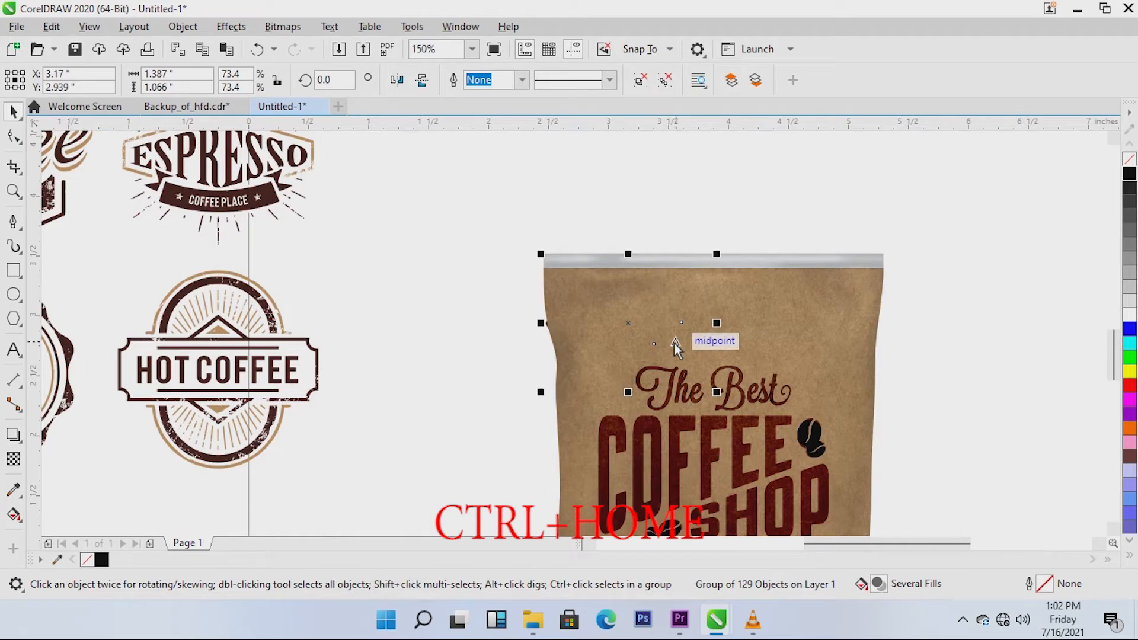
pyautogui.hotkey('ctrl', 'home')
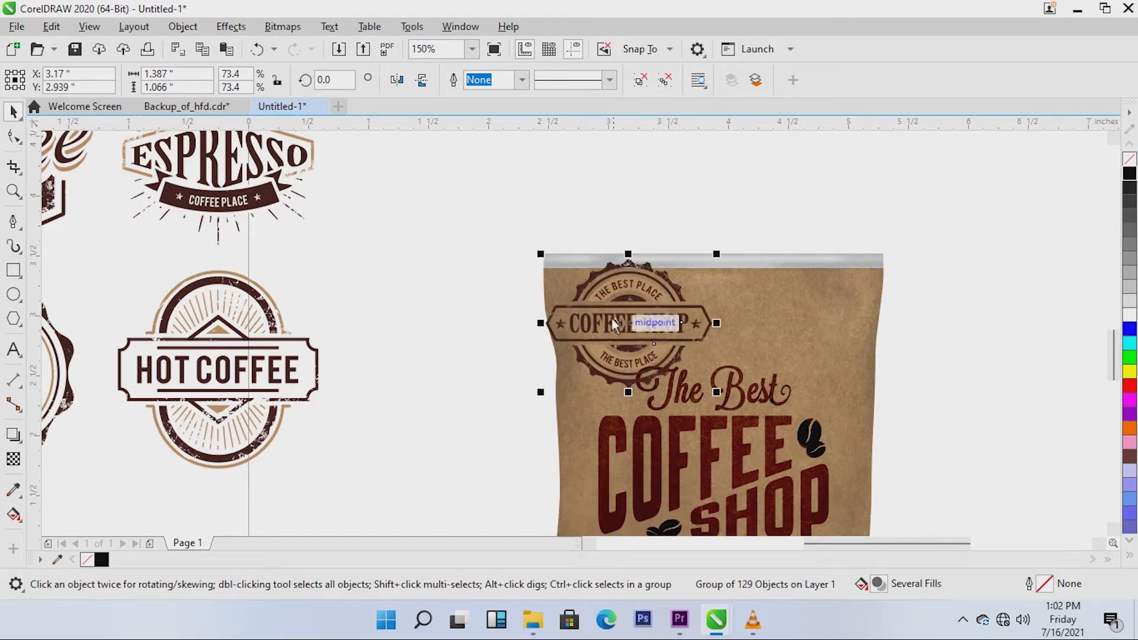
# Shrink the badge to about 0.69 by 0.53 in and place it in the pouch's upper left corner, around X 2.97, Y 3.01 in
pyautogui.moveTo(542, 256); pyautogui.dragTo(603, 302)
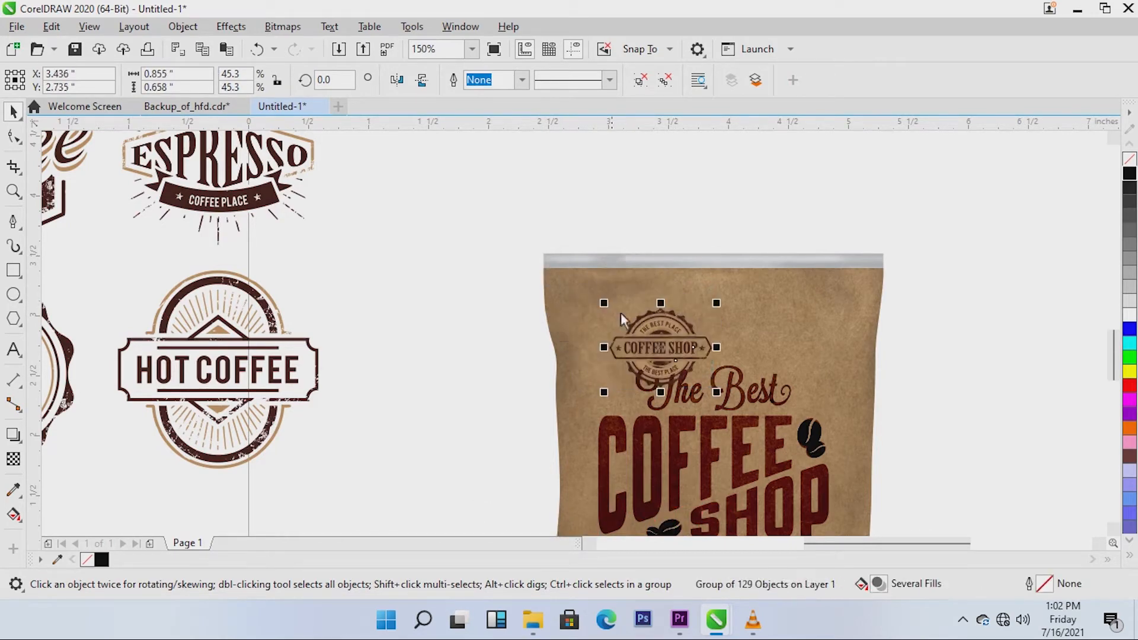
pyautogui.moveTo(656, 344); pyautogui.dragTo(612, 328)
pyautogui.moveTo(553, 280); pyautogui.dragTo(573, 296)
pyautogui.moveTo(614, 330); pyautogui.dragTo(643, 325)
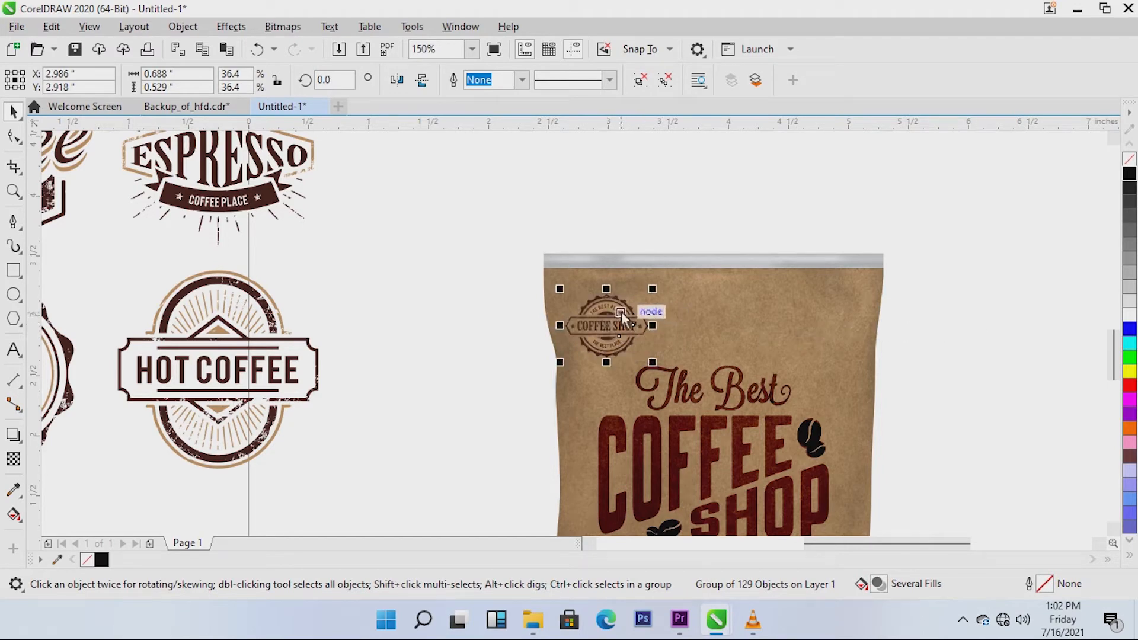
pyautogui.moveTo(606, 328); pyautogui.dragTo(604, 317)
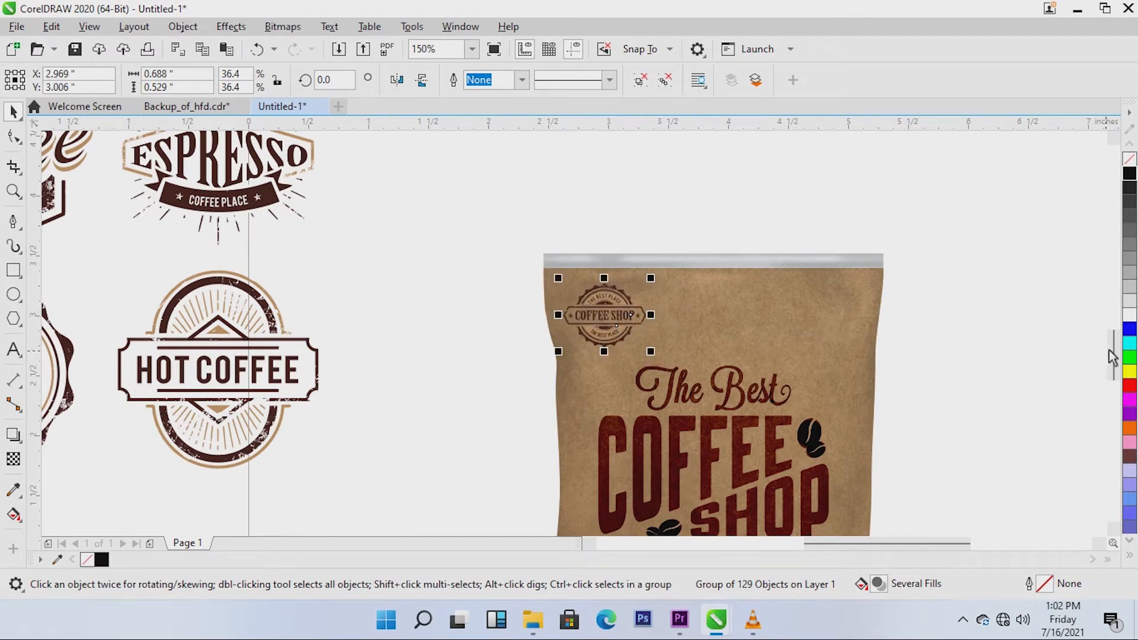
pyautogui.scroll(-2, 563, 223)
pyautogui.click(795, 307)
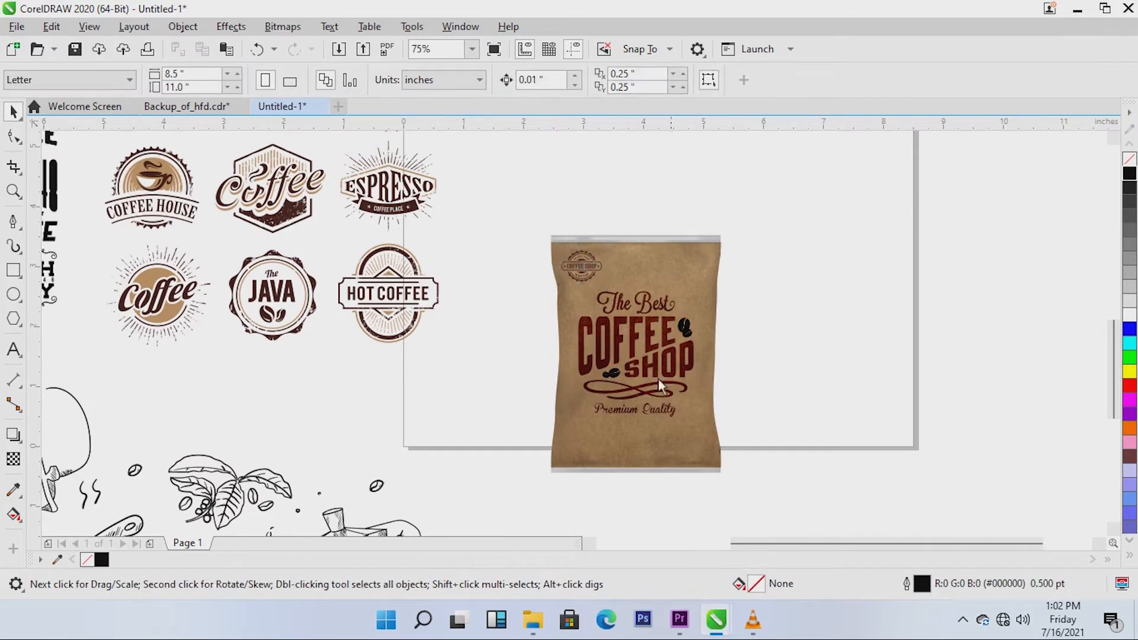
# Bring the coffee leaves and beans drawing from the sketch sheet onto the pouch's upper area and move it to the front of the layer
pyautogui.scroll(2, 838, 314)
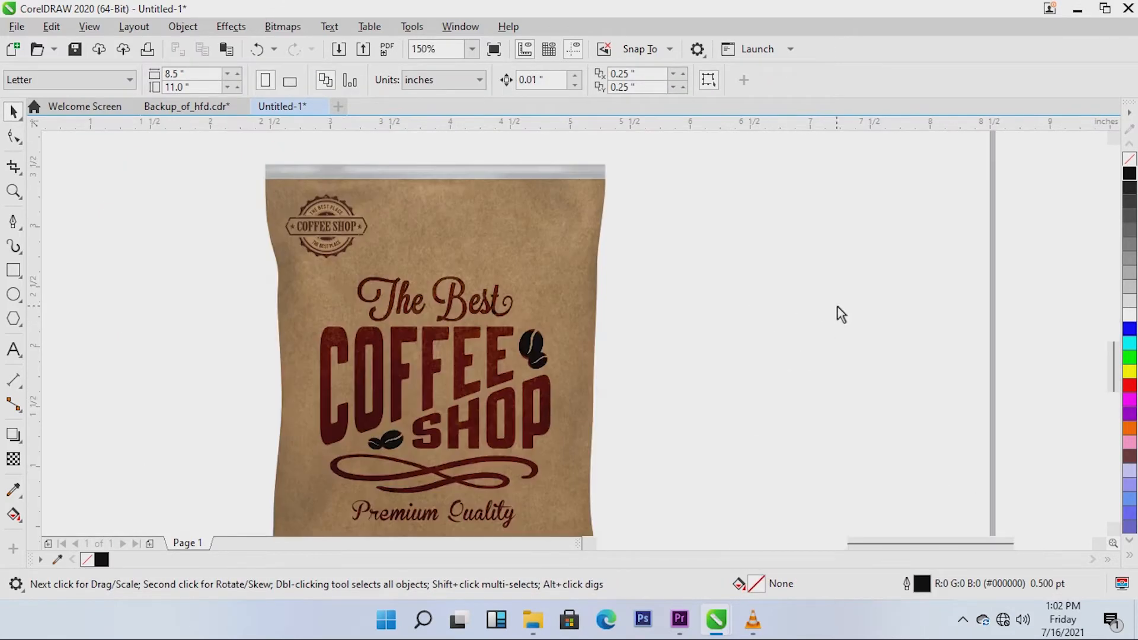
pyautogui.scroll(-2, 859, 320)
pyautogui.scroll(2, 875, 320)
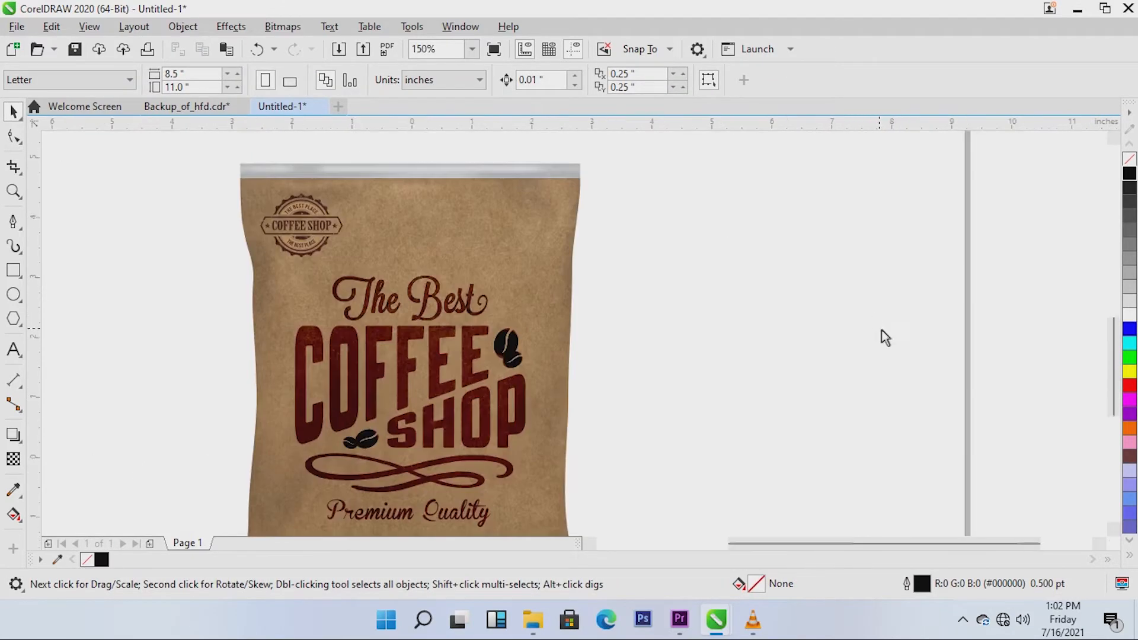
pyautogui.scroll(-2, 880, 327)
pyautogui.moveTo(864, 545)
pyautogui.mouseDown()
pyautogui.moveTo(717, 539)
pyautogui.moveTo(969, 430)
pyautogui.mouseUp()
pyautogui.click(722, 518)
pyautogui.moveTo(818, 543); pyautogui.dragTo(950, 543)
pyautogui.moveTo(430, 394)
pyautogui.mouseDown()
pyautogui.moveTo(508, 419)
pyautogui.moveTo(714, 297)
pyautogui.moveTo(690, 295)
pyautogui.mouseUp()
pyautogui.scroll(2, 690, 295)
pyautogui.hotkey('shift', 'pageup')
# Shrink the coffee leaves drawing to about 0.58 by 0.36 in and place it just above the word "Best"
pyautogui.click(664, 274)
pyautogui.click(668, 274)
pyautogui.moveTo(636, 252); pyautogui.dragTo(686, 283)
pyautogui.moveTo(722, 313); pyautogui.dragTo(651, 292)
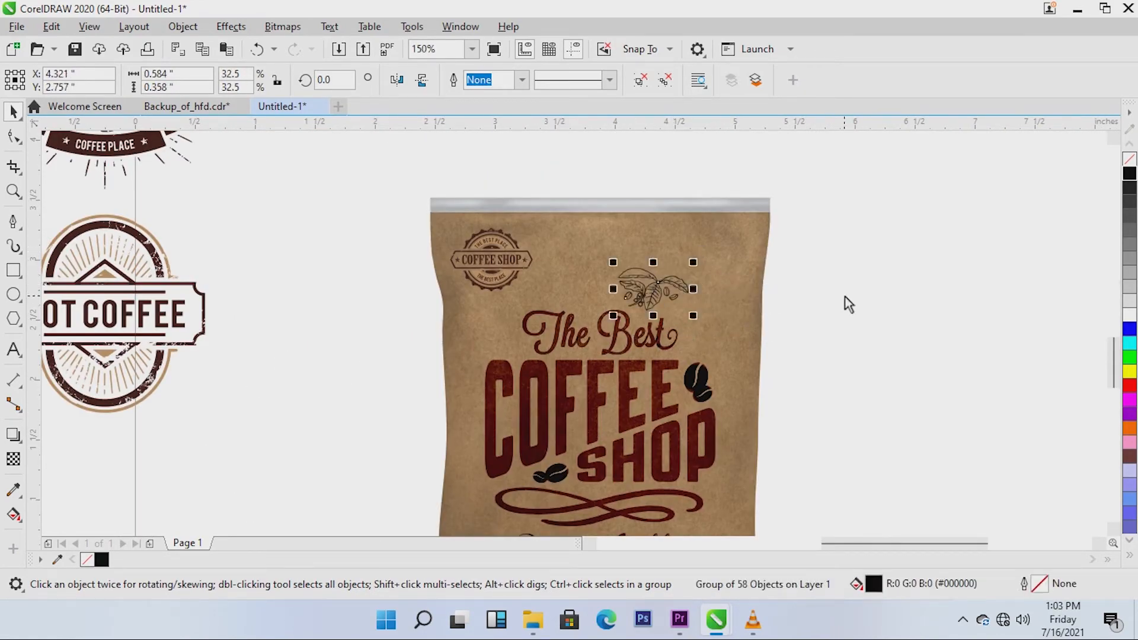
pyautogui.click(864, 291)
# Bring the bean scoop drawing onto the pouch near the end of "Premium Quality", move it to the front of the layer and shrink it
pyautogui.scroll(1, 864, 291)
pyautogui.scroll(-3, 864, 291)
pyautogui.click(572, 445)
pyautogui.click(601, 481)
pyautogui.moveTo(601, 482); pyautogui.dragTo(780, 385)
pyautogui.hotkey('shift', 'pageup')
pyautogui.moveTo(733, 334); pyautogui.dragTo(817, 355)
# Move the steaming coffee cup drawing from the sketch sheet to the pouch's upper right edge, around X 4.97, Y 2.47 in
pyautogui.moveTo(1114, 392); pyautogui.dragTo(1114, 436)
pyautogui.moveTo(370, 407); pyautogui.dragTo(831, 208)
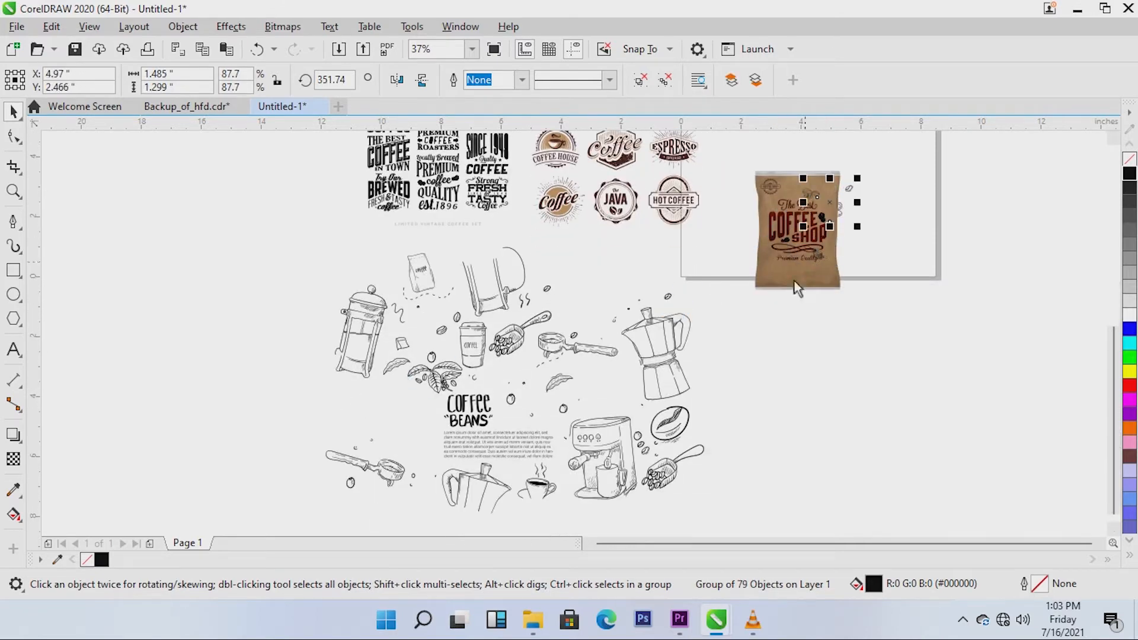
pyautogui.click(443, 376)
pyautogui.click(510, 330)
pyautogui.click(641, 379)
# Bring the coffee bag drawing to the front of the pouch, shrink it and place it to the left of "Premium Quality"
pyautogui.moveTo(429, 280); pyautogui.dragTo(775, 280)
pyautogui.scroll(3, 853, 240)
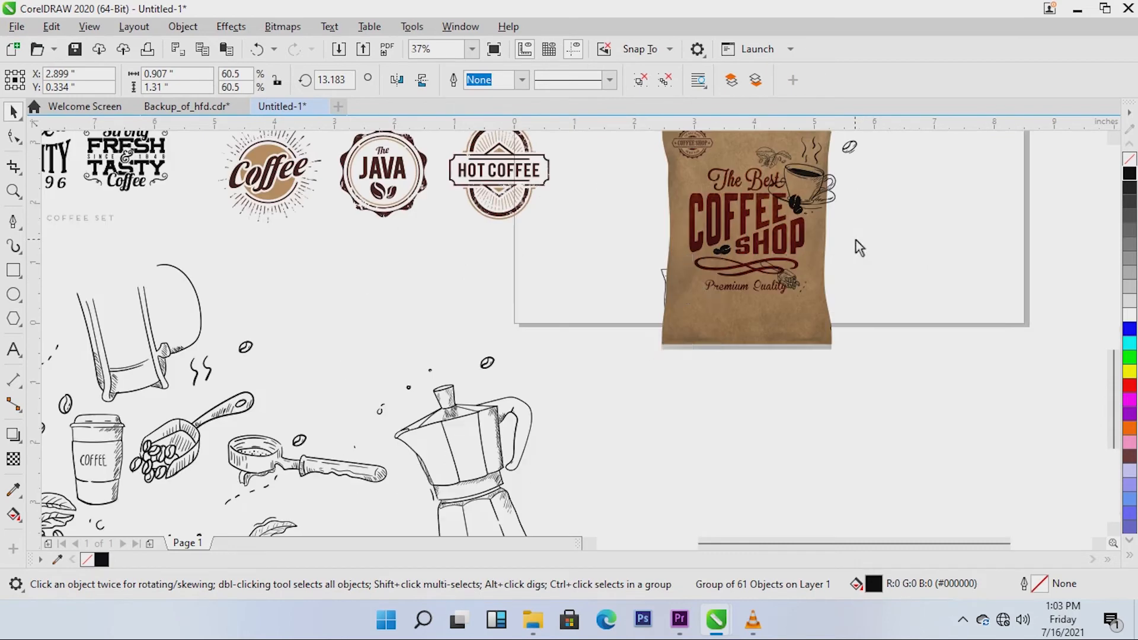
pyautogui.scroll(2, 858, 278)
pyautogui.hotkey('shift', 'pageup')
pyautogui.scroll(-1, 902, 298)
pyautogui.scroll(2, 900, 302)
pyautogui.moveTo(416, 391); pyautogui.dragTo(475, 480)
pyautogui.moveTo(494, 511); pyautogui.dragTo(455, 412)
pyautogui.moveTo(472, 439); pyautogui.dragTo(465, 419)
# Shrink the bean scoop to about 0.59 by 0.56 in and place it to the right of "Premium Quality"
pyautogui.click(670, 424)
pyautogui.moveTo(670, 423); pyautogui.dragTo(707, 432)
pyautogui.moveTo(648, 369); pyautogui.dragTo(680, 397)
pyautogui.moveTo(720, 452); pyautogui.dragTo(700, 439)
pyautogui.click(793, 405)
# Shrink the steaming coffee cup drawing and fit it inside the pouch to the right of the word "Best"
pyautogui.click(715, 293)
pyautogui.moveTo(815, 304); pyautogui.dragTo(714, 222)
# Mirror the bean scoop so its handle points up towards the pouch's right edge
pyautogui.click(699, 435)
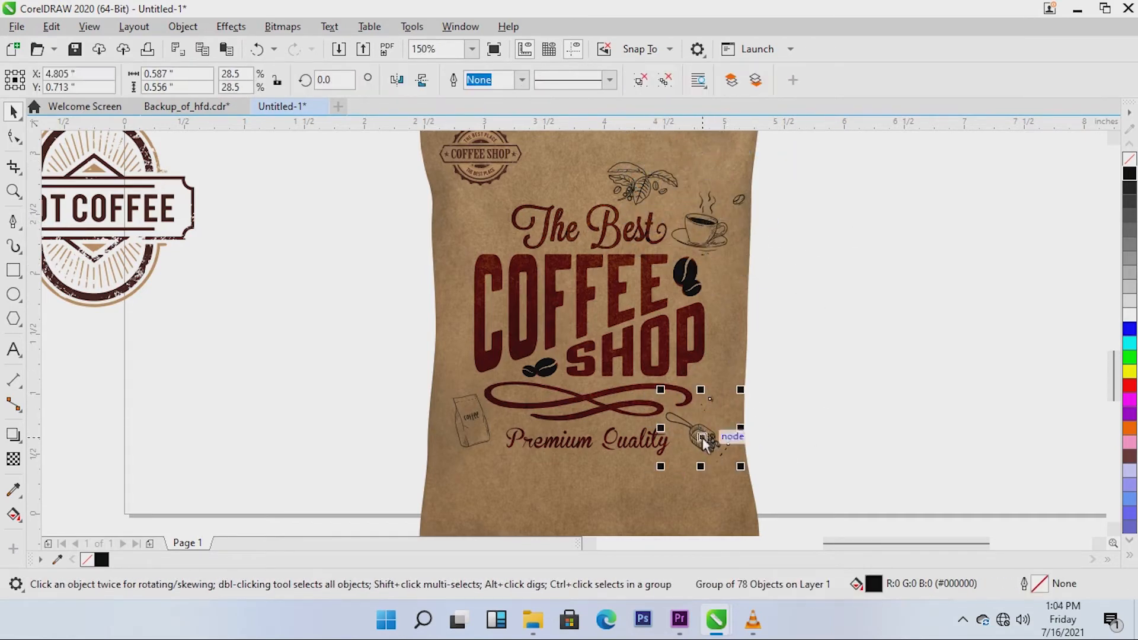
pyautogui.click(405, 80)
pyautogui.click(406, 78)
pyautogui.click(419, 81)
pyautogui.click(872, 391)
pyautogui.click(699, 440)
pyautogui.click(827, 416)
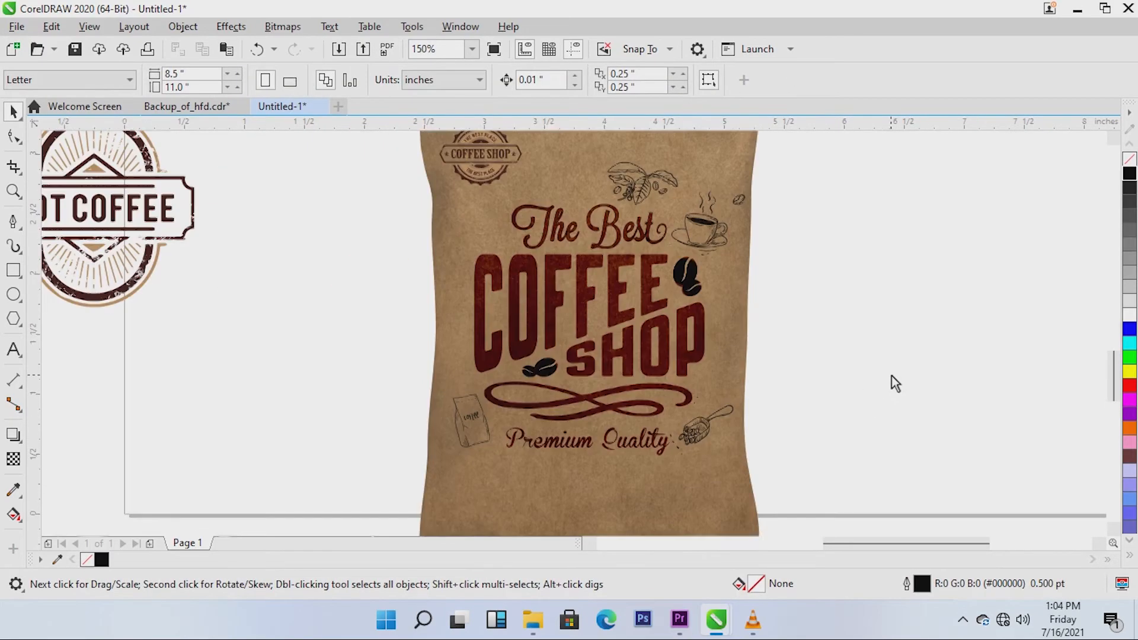
pyautogui.scroll(-1, 891, 376)
pyautogui.scroll(-1, 889, 330)
pyautogui.scroll(1, 889, 330)
pyautogui.scroll(-1, 926, 308)
pyautogui.scroll(2, 926, 308)
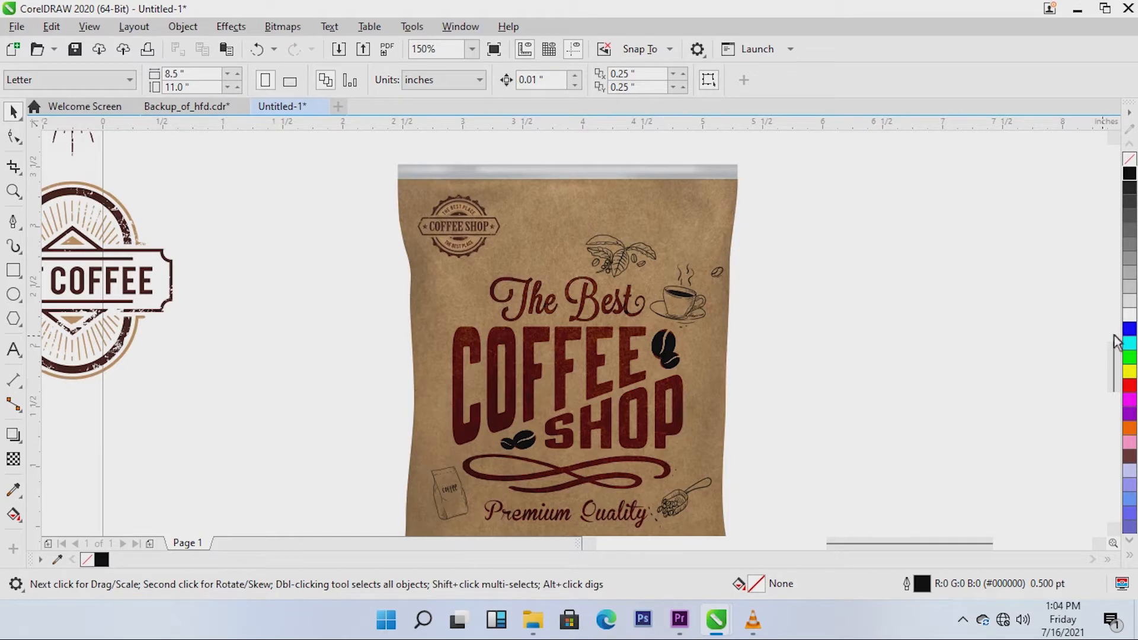
pyautogui.scroll(-1, 1114, 370)
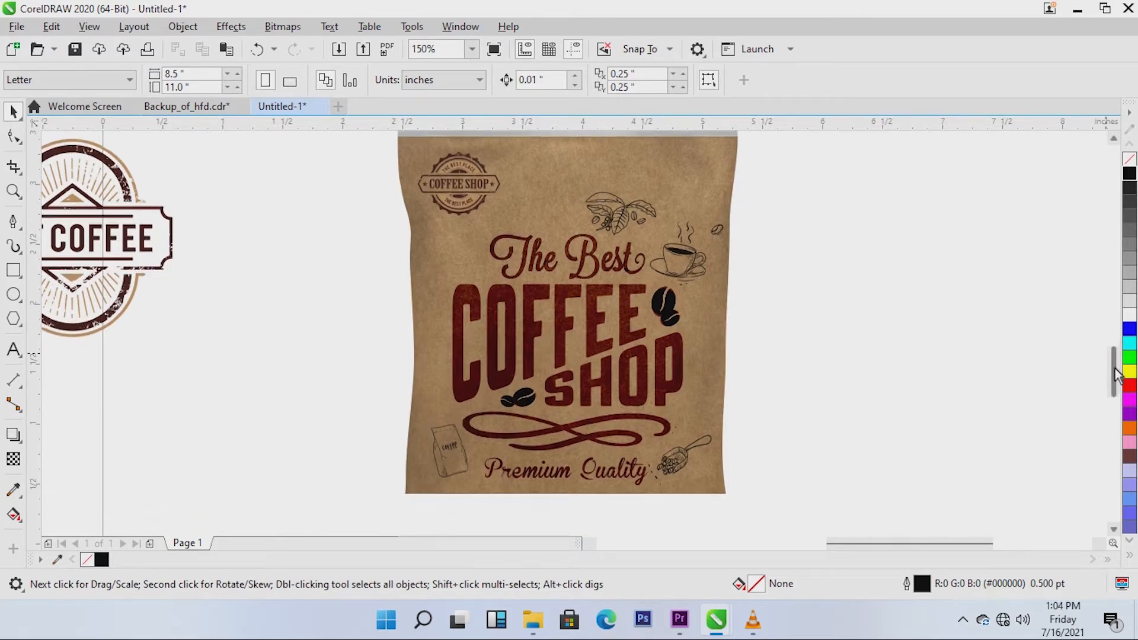
pyautogui.click(1114, 138)
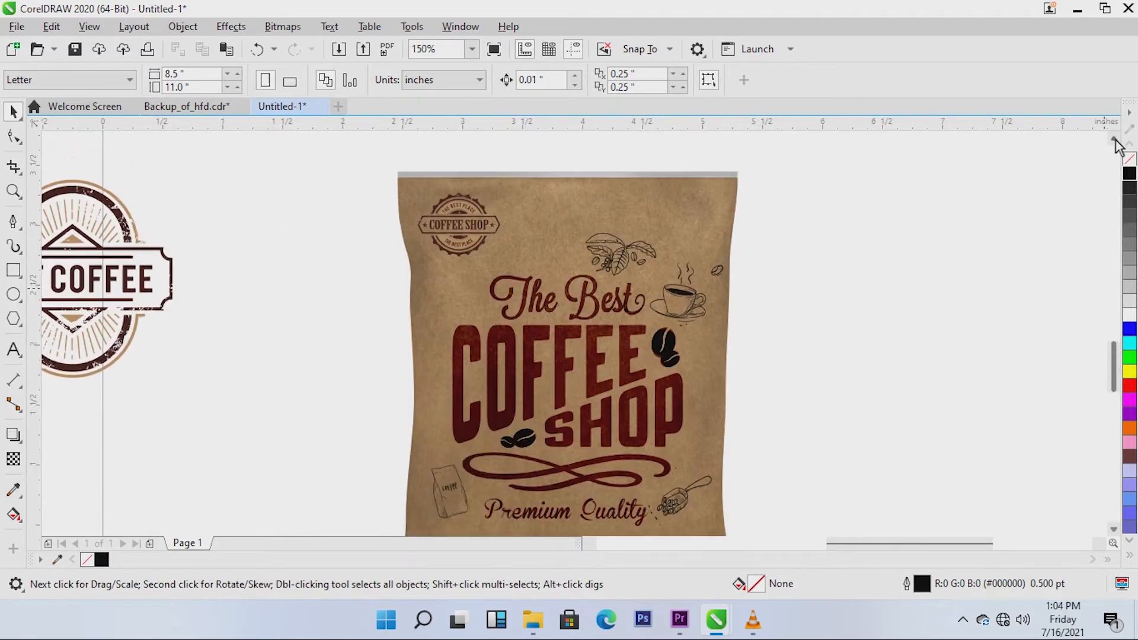
pyautogui.click(1115, 141)
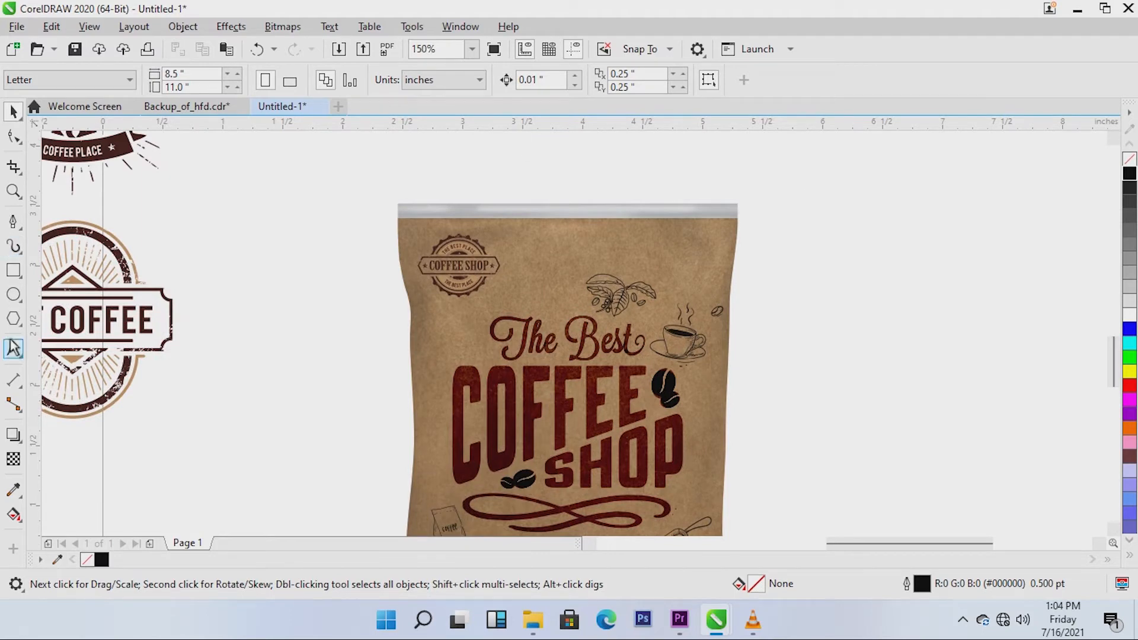
pyautogui.click(13, 221)
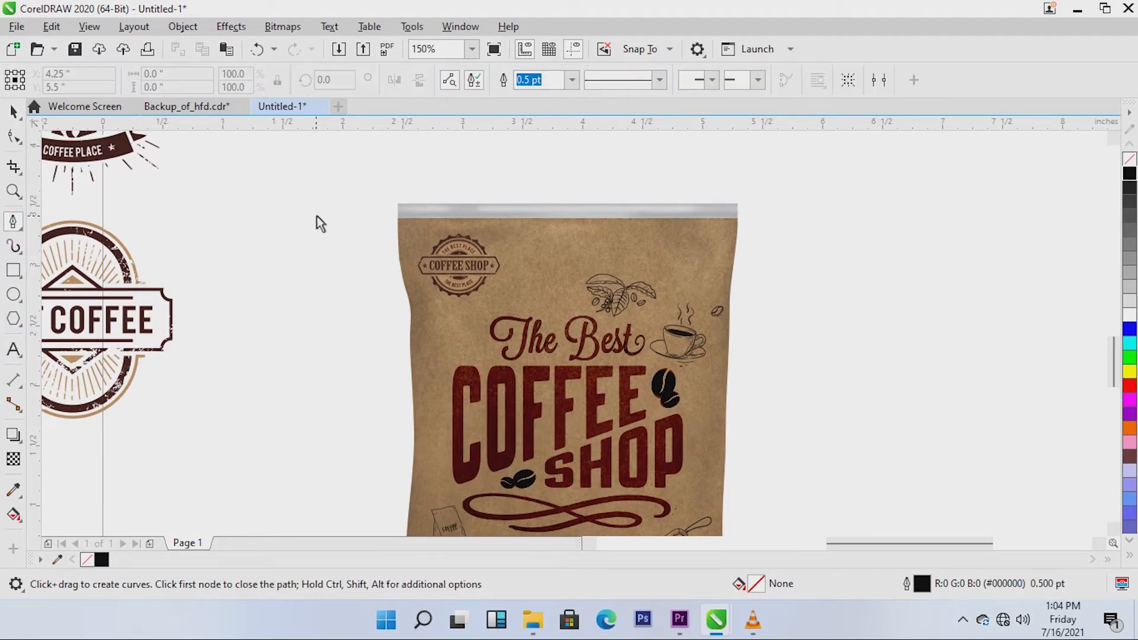
pyautogui.click(13, 111)
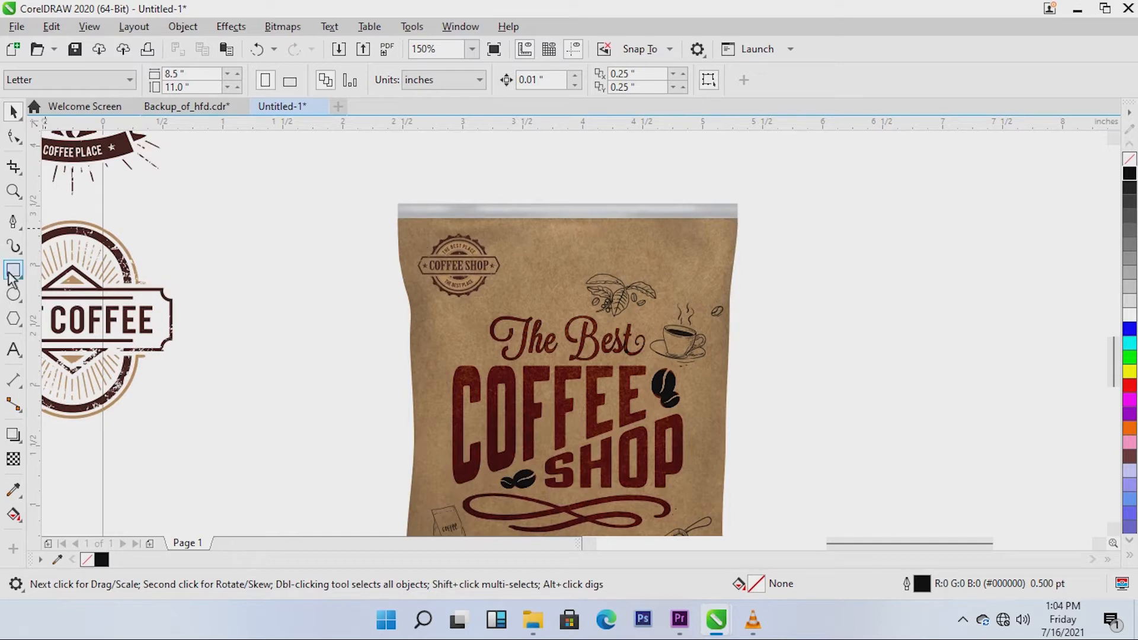
pyautogui.press('F6')
pyautogui.click(13, 112)
# Draw a horizontal line about 1.62 in long above the pouch and give it a dashed line style
pyautogui.click(13, 221)
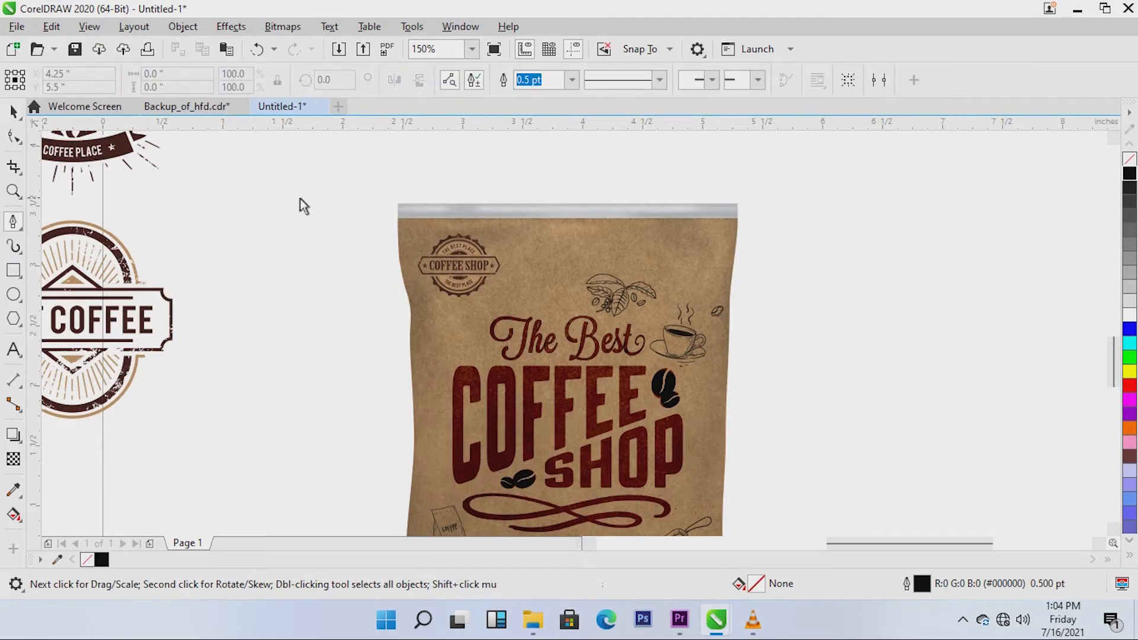
pyautogui.click(568, 166)
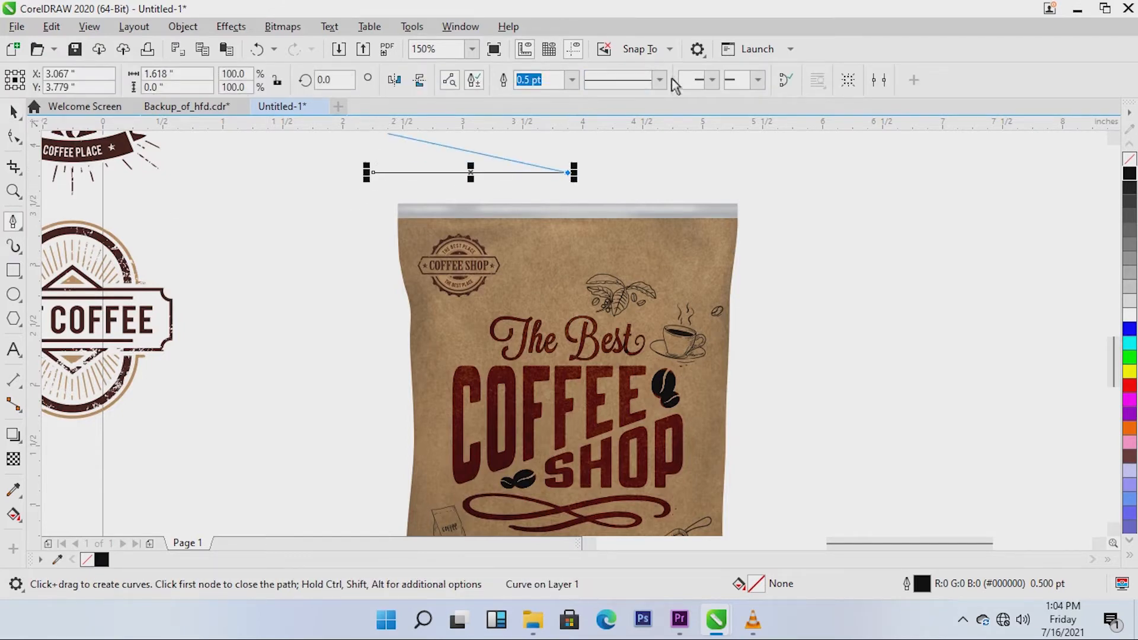
pyautogui.doubleClick(572, 173)
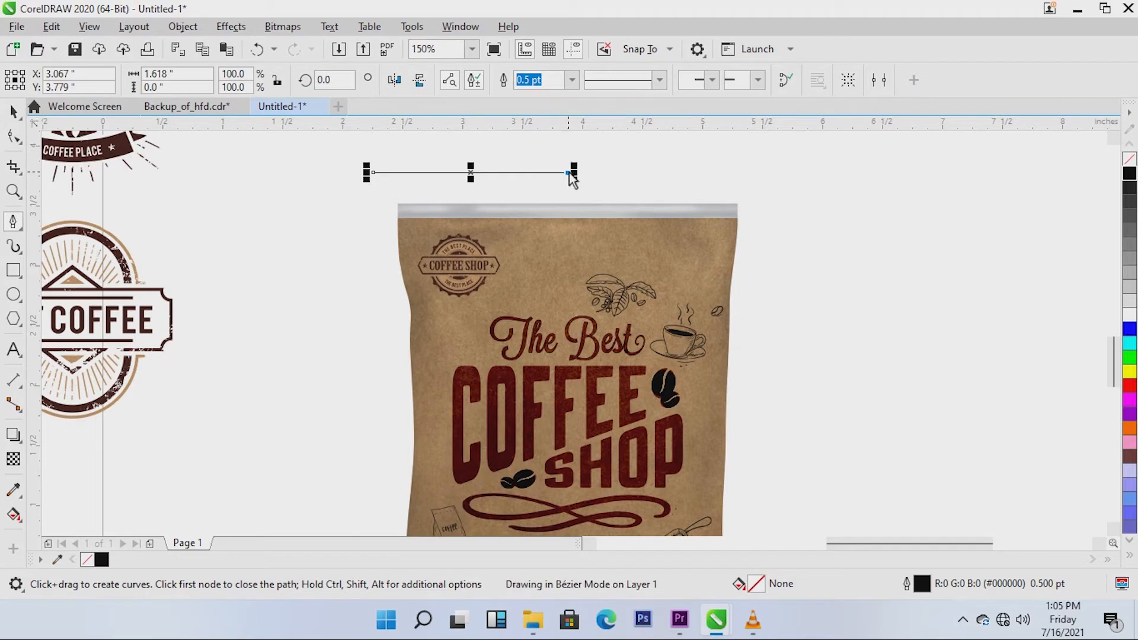
pyautogui.click(660, 87)
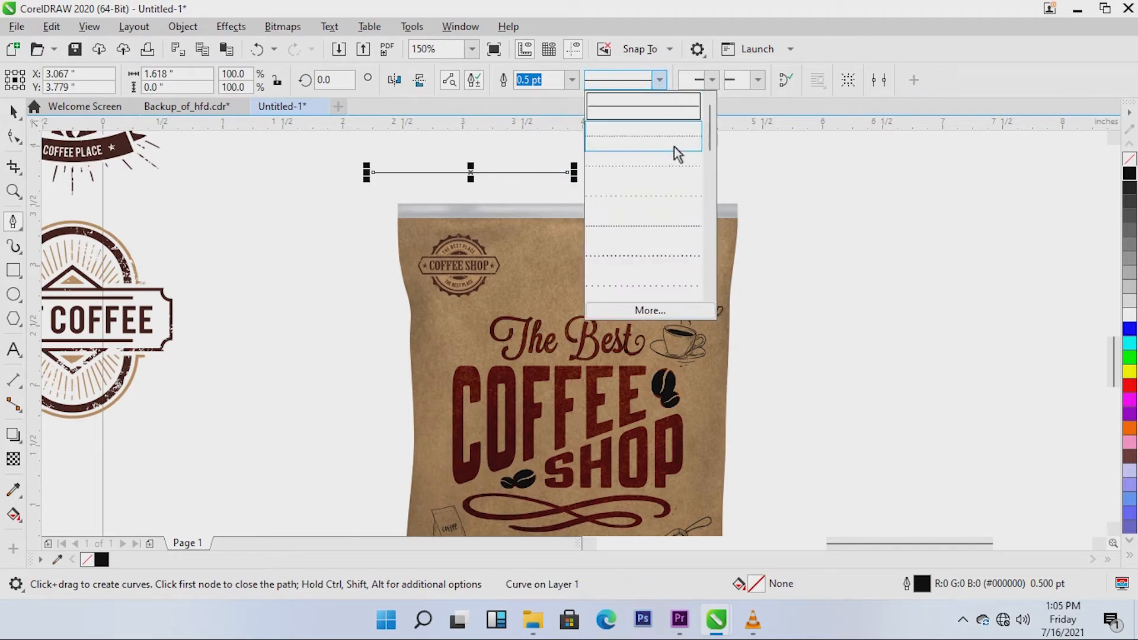
pyautogui.click(676, 218)
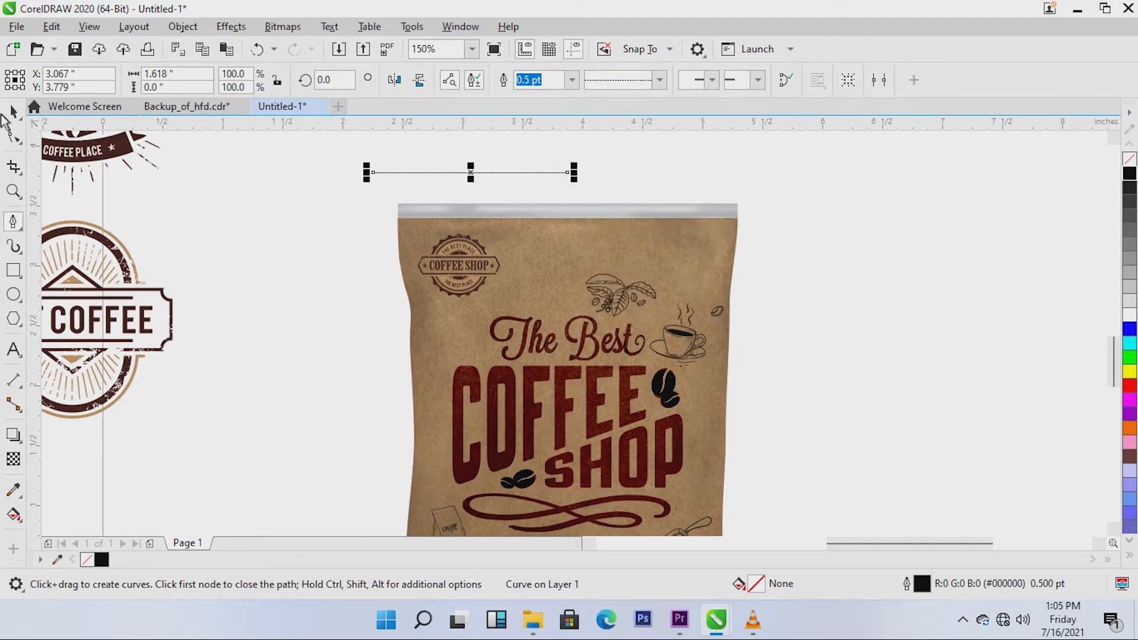
# Set the dashed line's outline width to 1.0 pt
pyautogui.click(572, 80)
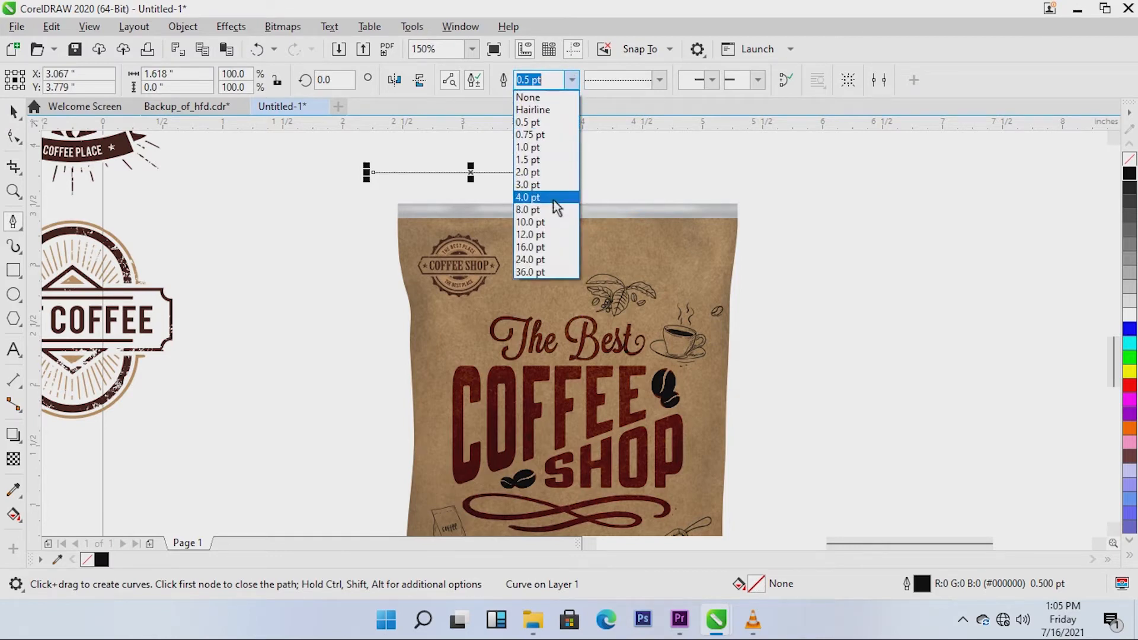
pyautogui.click(553, 199)
pyautogui.click(571, 79)
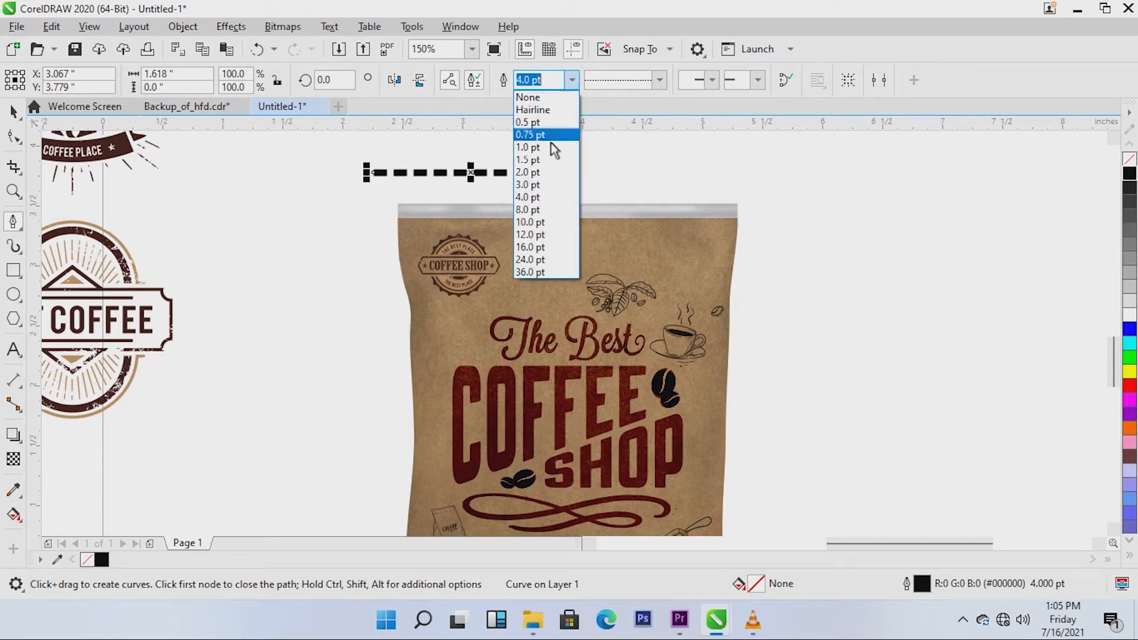
pyautogui.click(550, 151)
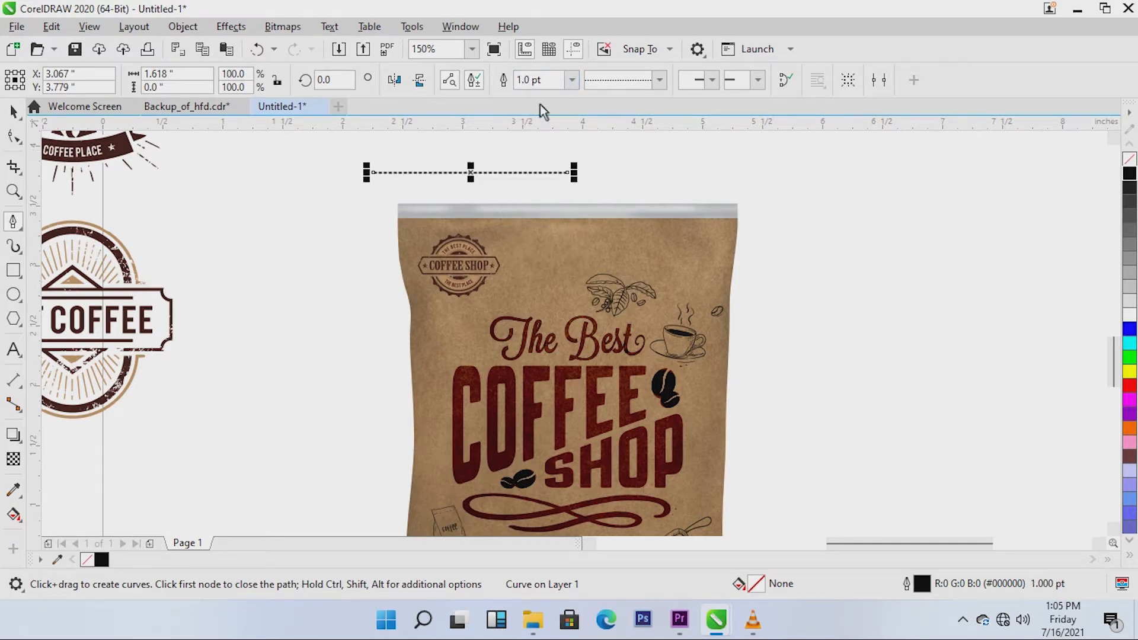
# Move the dashed line onto the pouch just below the grey seal and shorten it to about 0.76 in, starting at the pouch's left edge
pyautogui.moveTo(525, 173); pyautogui.dragTo(550, 223)
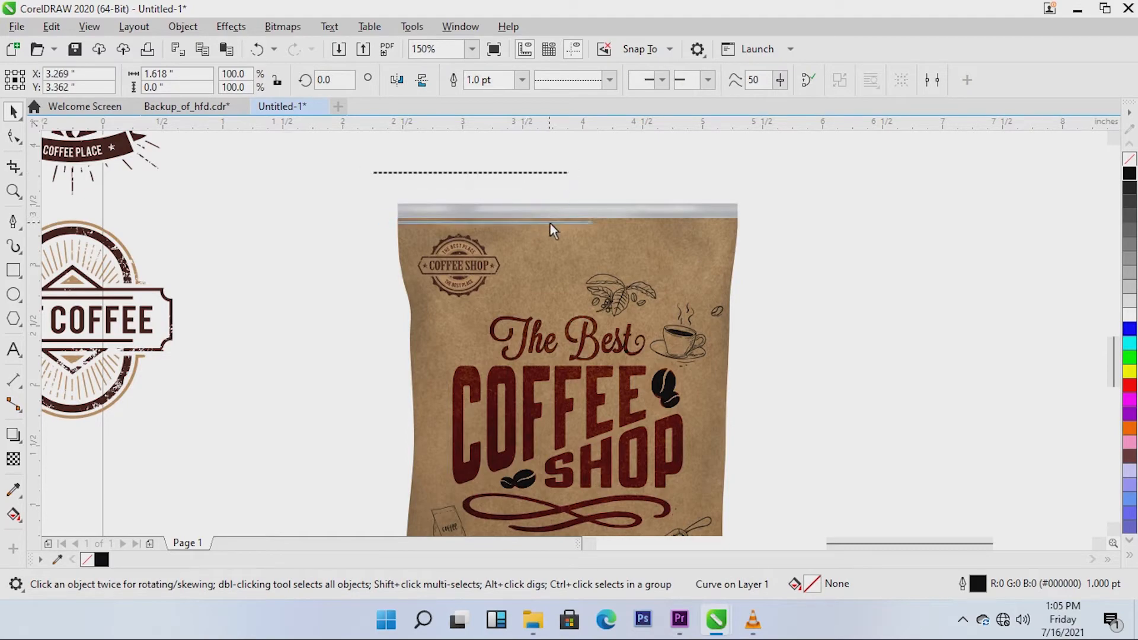
pyautogui.scroll(-5, 526, 205)
pyautogui.scroll(3, 526, 206)
pyautogui.scroll(-2, 526, 206)
pyautogui.scroll(4, 525, 205)
pyautogui.moveTo(596, 223); pyautogui.dragTo(493, 223)
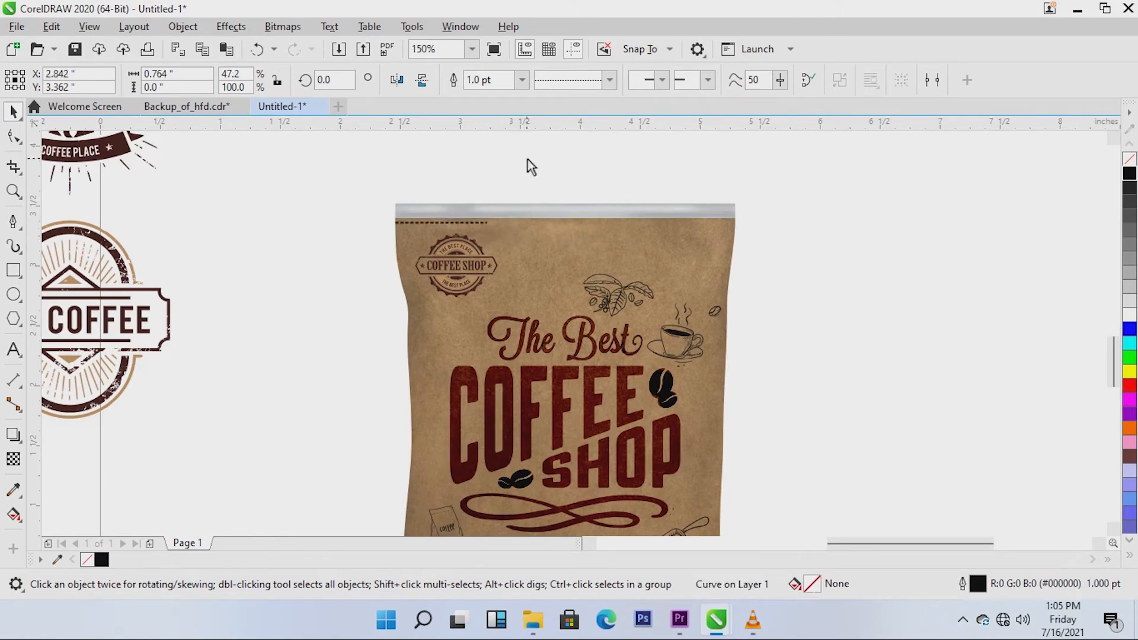
pyautogui.click(528, 160)
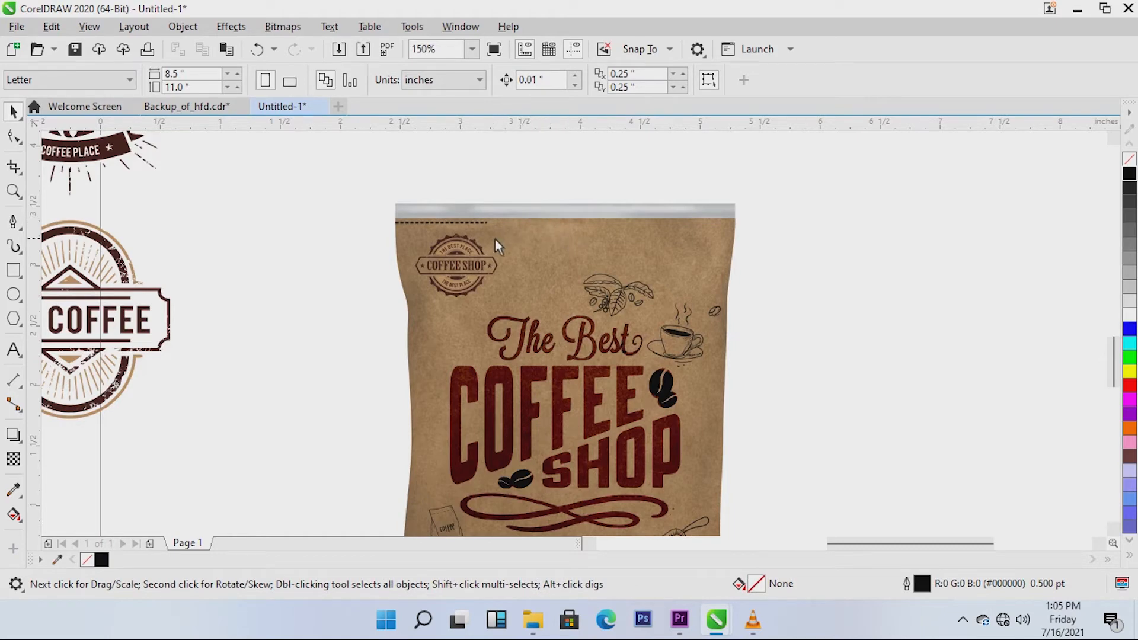
# Add the artistic text "sobek disini" in Arial 24 pt above the pouch
pyautogui.scroll(2, 438, 222)
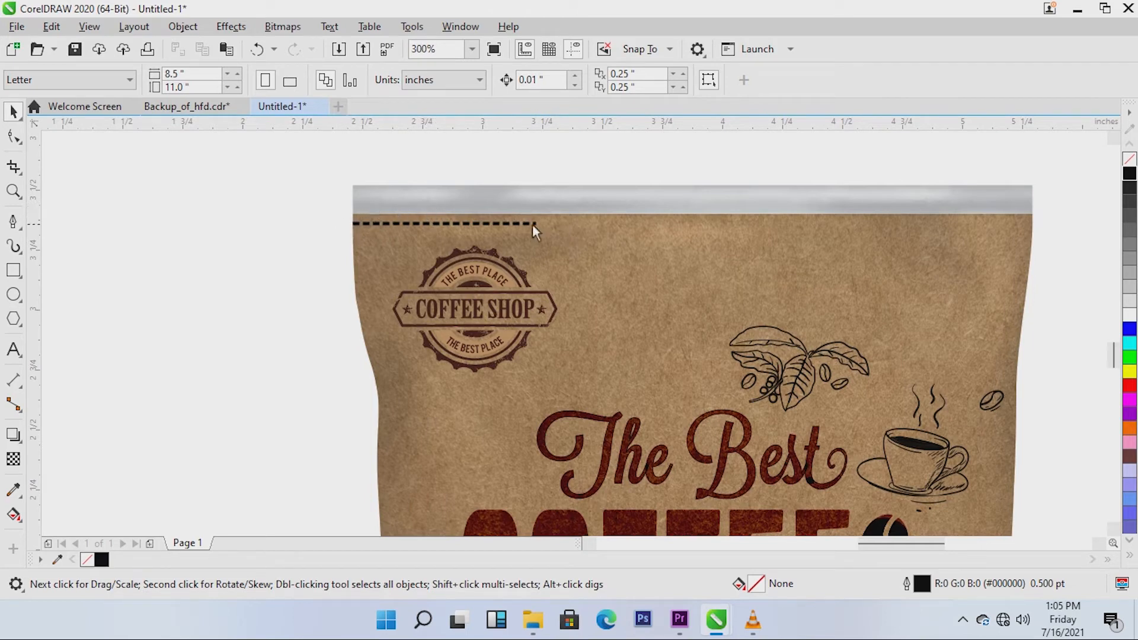
pyautogui.click(13, 350)
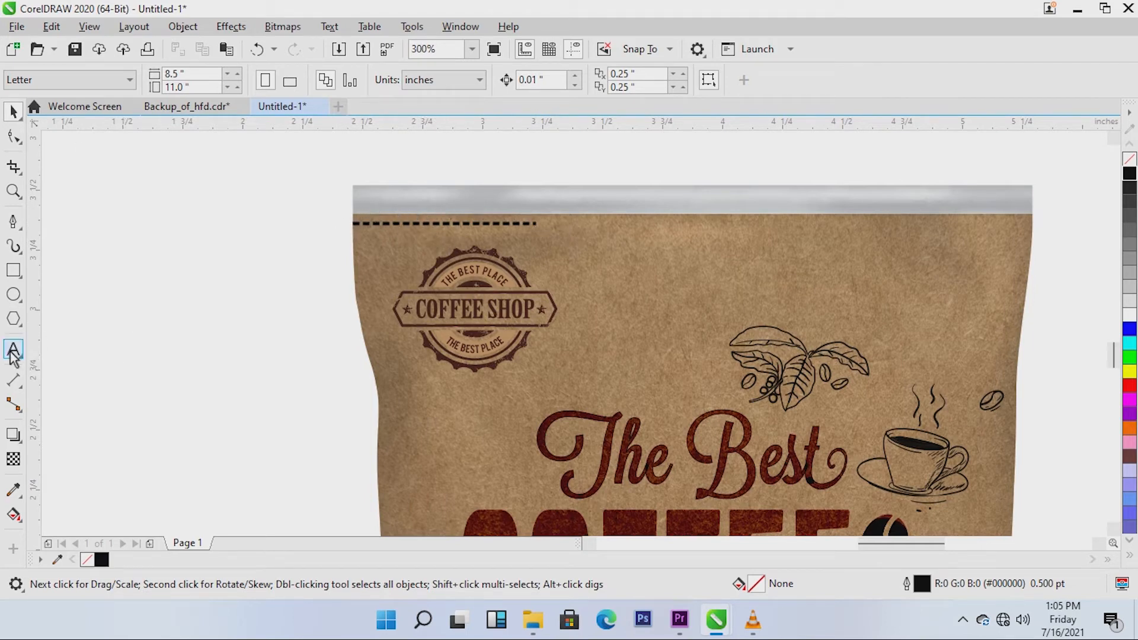
pyautogui.click(318, 152)
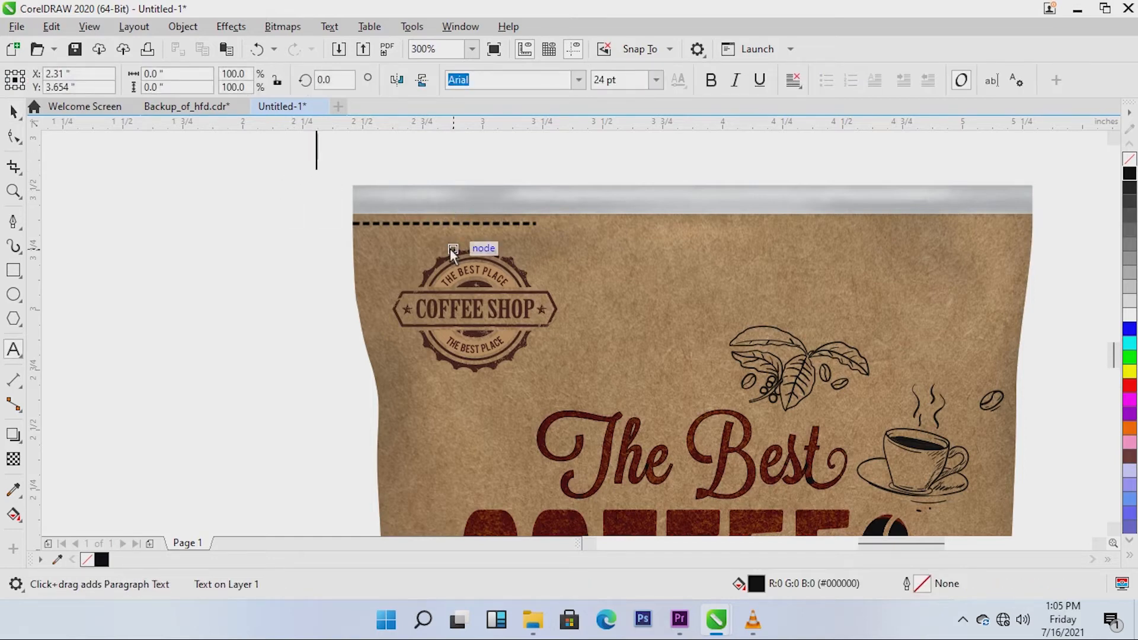
pyautogui.write('SOBEK')
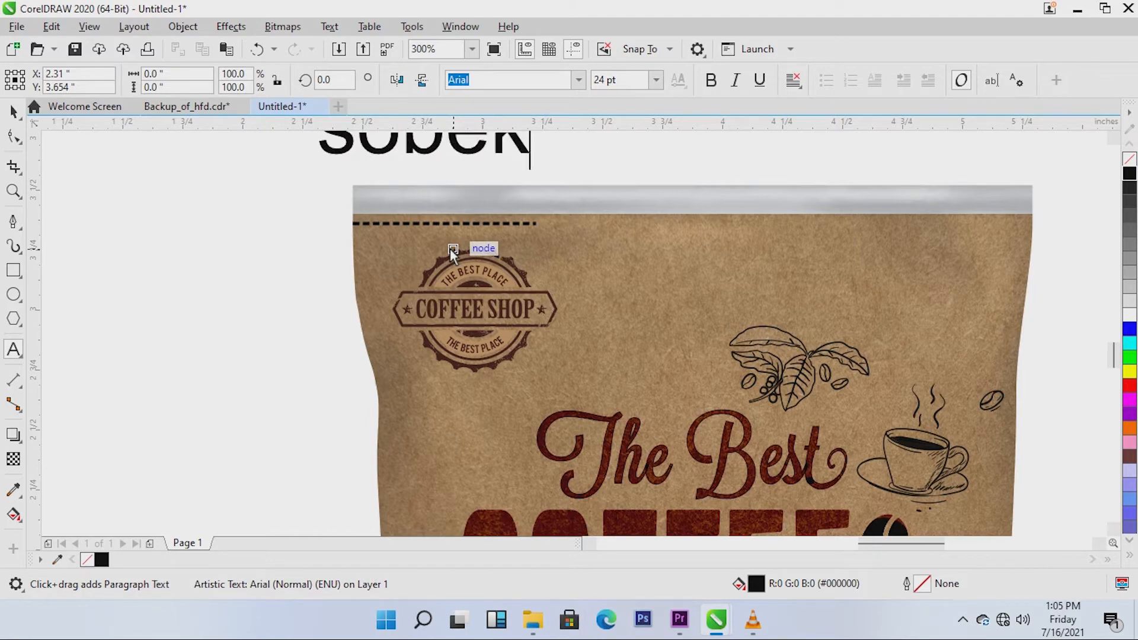
pyautogui.write(' di')
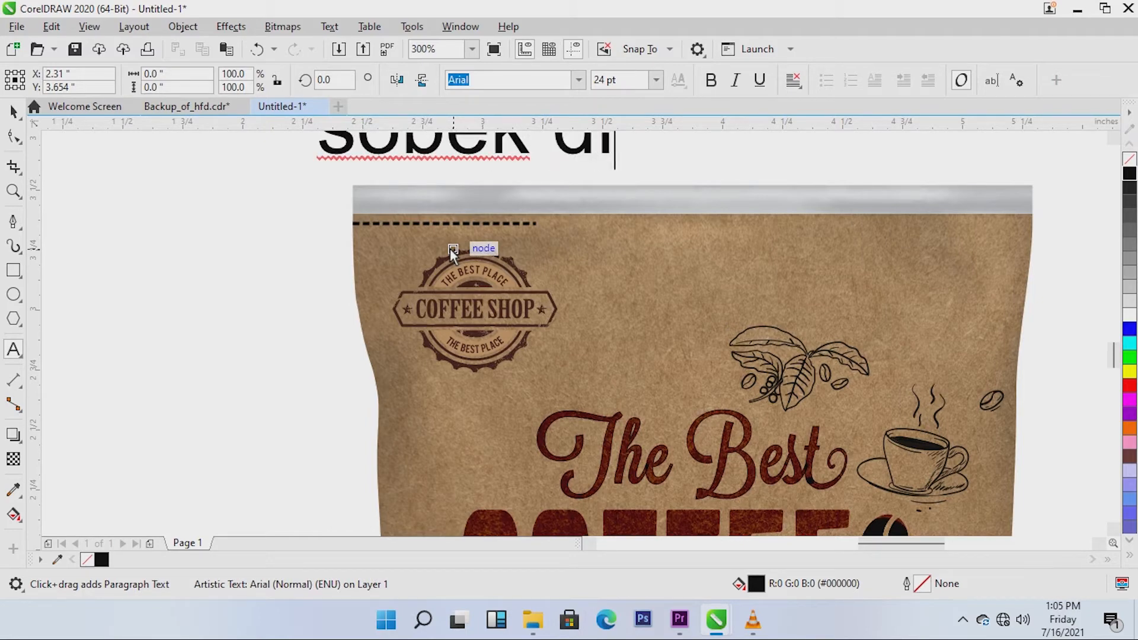
pyautogui.write('sini')
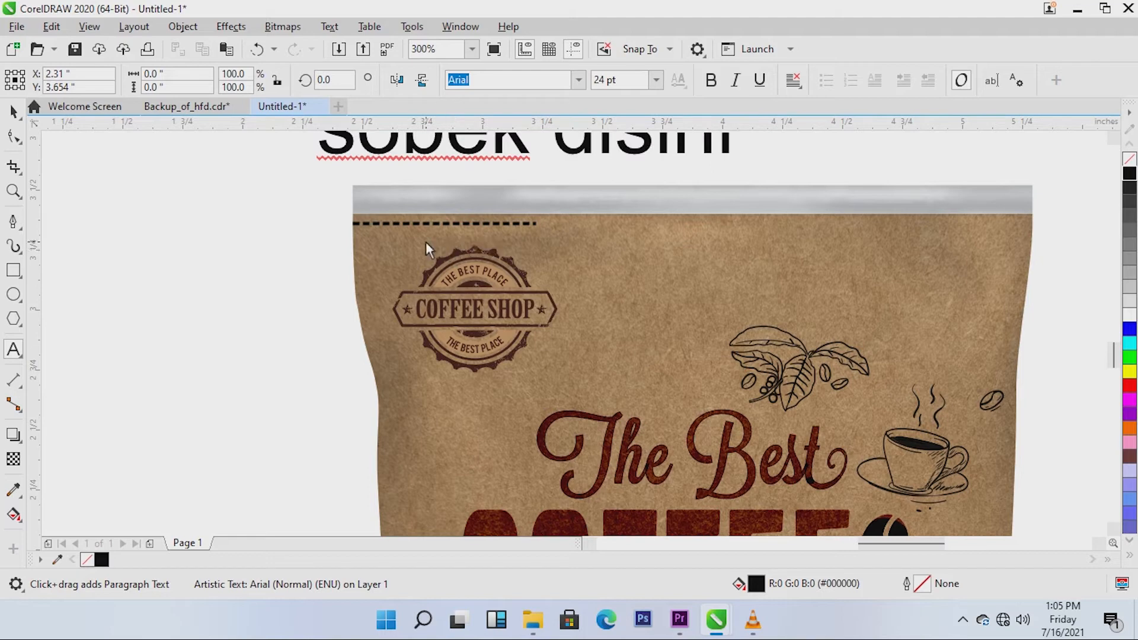
pyautogui.press('Escape')
pyautogui.click(13, 111)
# Move "sobek disini" onto the pouch's upper area, shrink it to about 6.55 pt and set its font to Brush Script Std
pyautogui.moveTo(593, 154); pyautogui.dragTo(604, 244)
pyautogui.moveTo(325, 182); pyautogui.dragTo(475, 222)
pyautogui.click(579, 80)
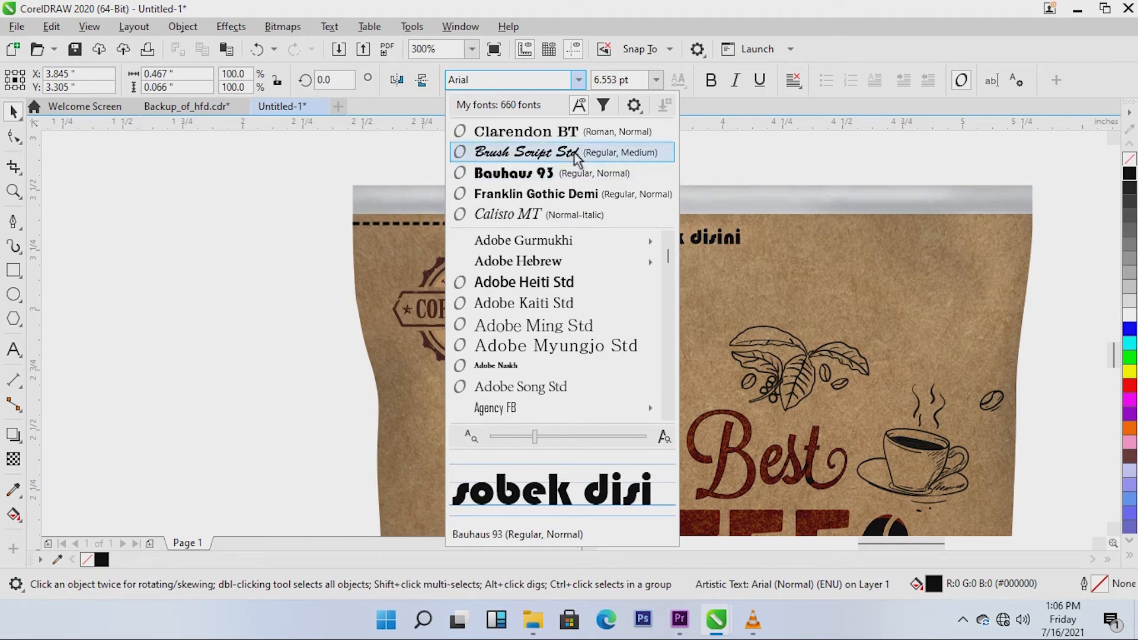
pyautogui.click(575, 156)
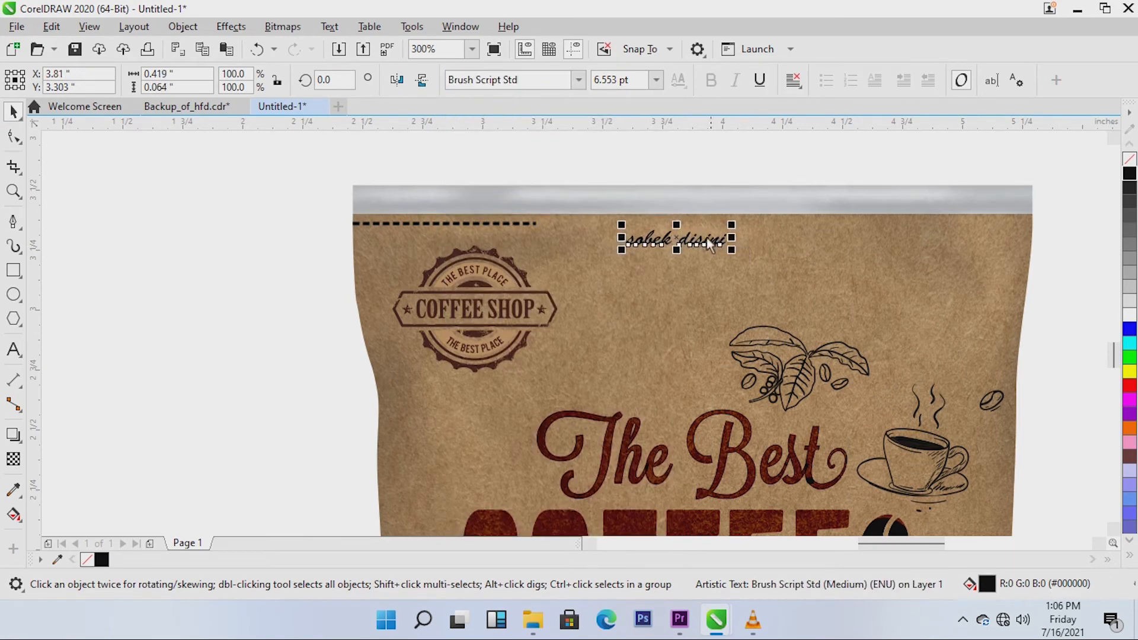
# Place "sobek disini" directly under the dashed line and move the Coffee Shop badge slightly down to make room
pyautogui.moveTo(700, 244); pyautogui.dragTo(429, 233)
pyautogui.click(487, 278)
pyautogui.moveTo(486, 292); pyautogui.dragTo(487, 312)
pyautogui.click(630, 166)
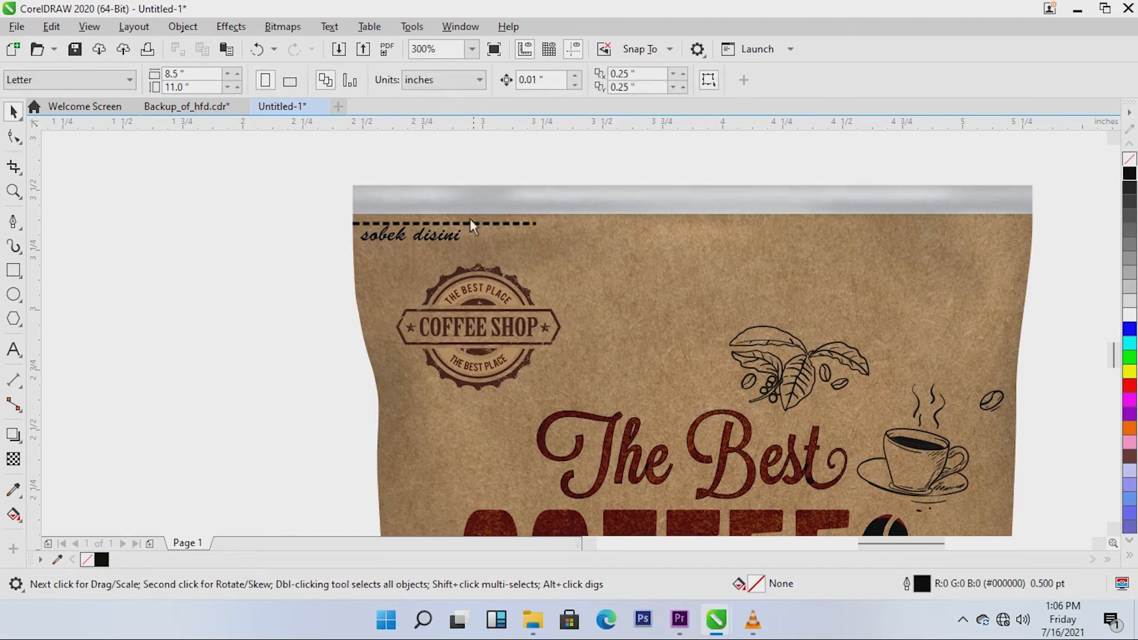
# Move the dashed line up to the lower edge of the grey seal and bring "sobek disini" close beneath it
pyautogui.click(438, 238)
pyautogui.moveTo(436, 236); pyautogui.dragTo(493, 213)
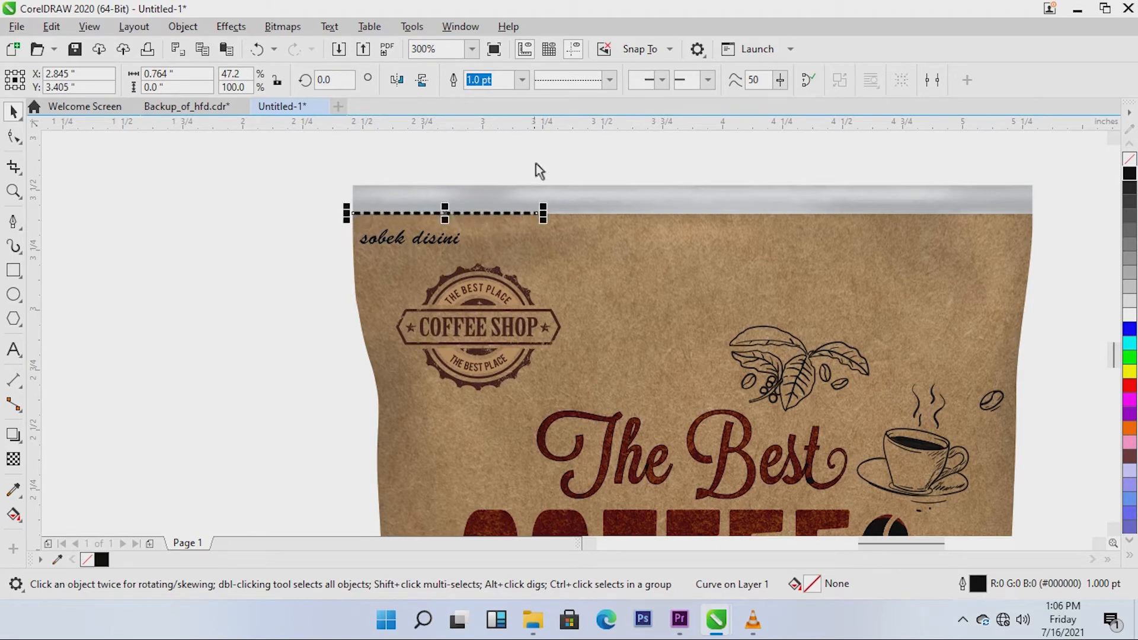
pyautogui.click(536, 166)
pyautogui.click(434, 241)
pyautogui.moveTo(433, 240); pyautogui.dragTo(431, 233)
pyautogui.click(499, 153)
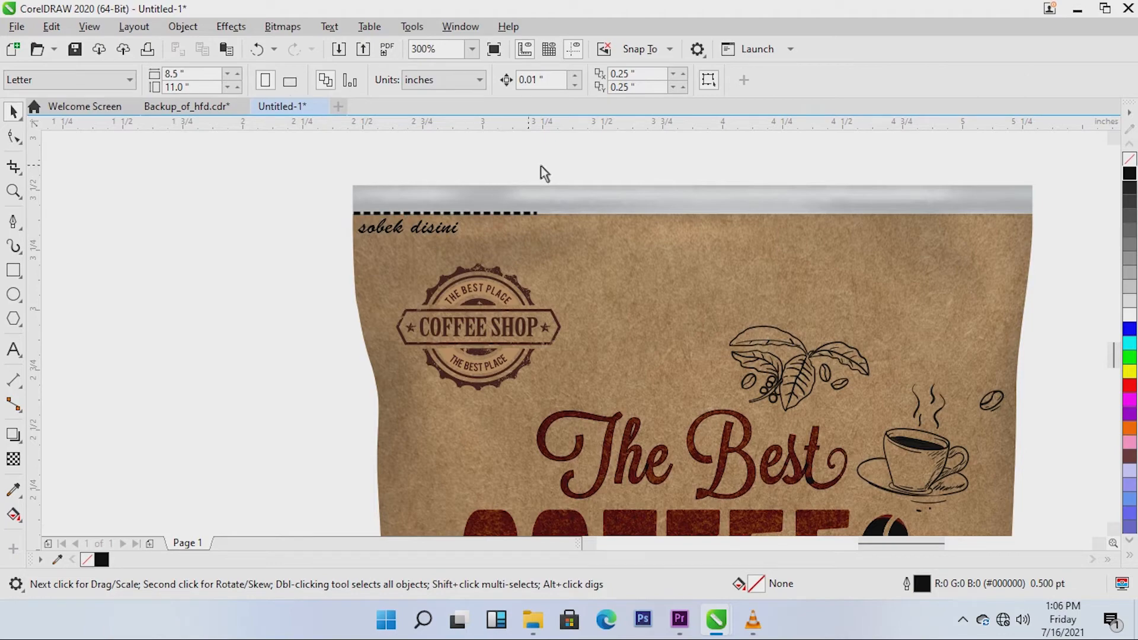
# Nudge the dashed line slightly down onto the kraft paper, just above "sobek disini"
pyautogui.scroll(-2, 546, 208)
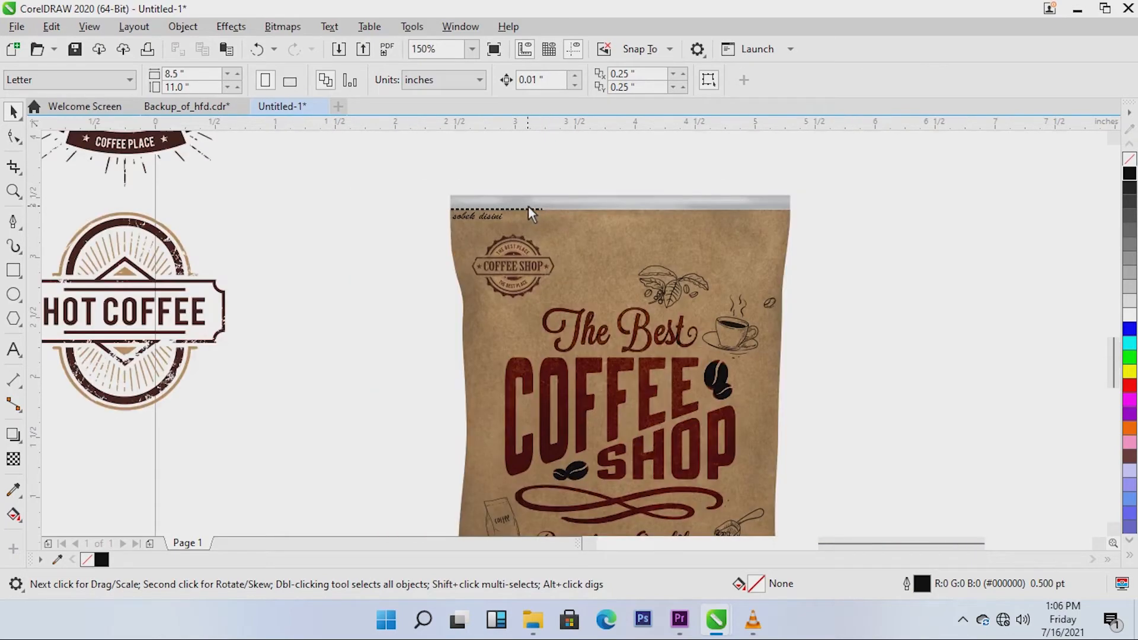
pyautogui.scroll(2, 528, 205)
pyautogui.click(513, 212)
pyautogui.press('Down')
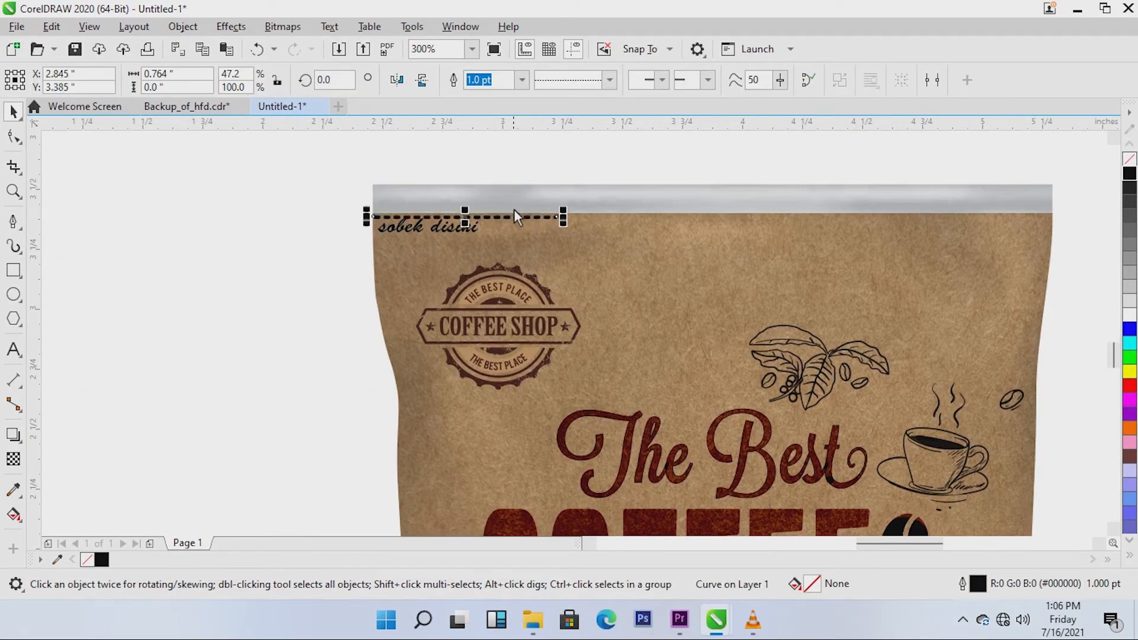
pyautogui.click(549, 176)
pyautogui.scroll(-2, 264, 240)
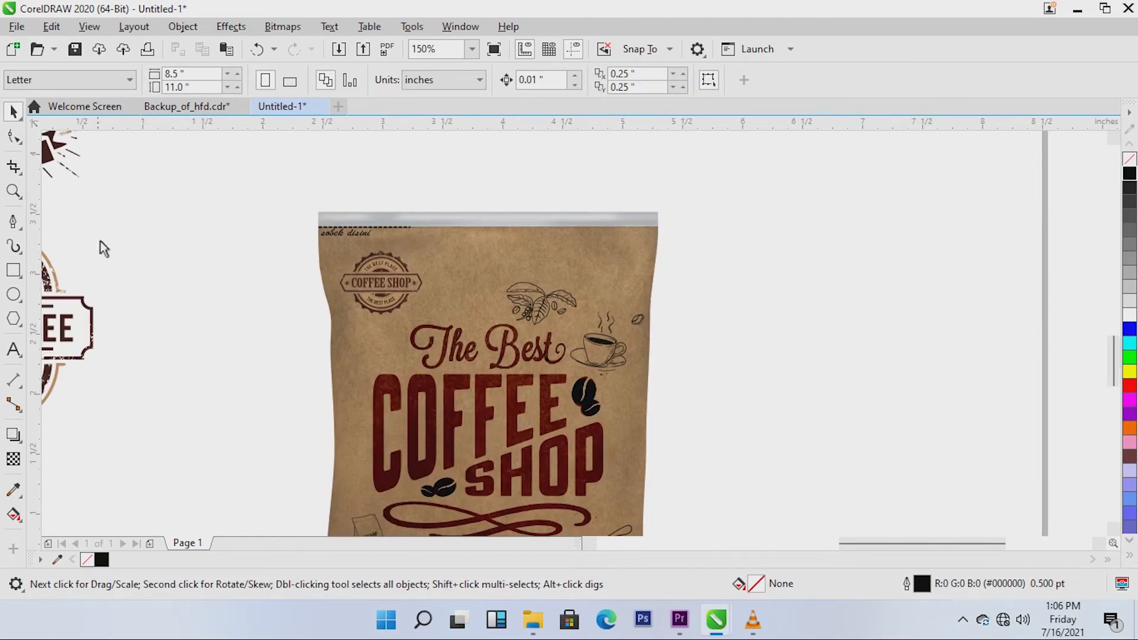
# Draw a rectangle about 3.69 by 0.46 in covering the pouch's grey seal down to the dashed line and fill it black
pyautogui.click(13, 270)
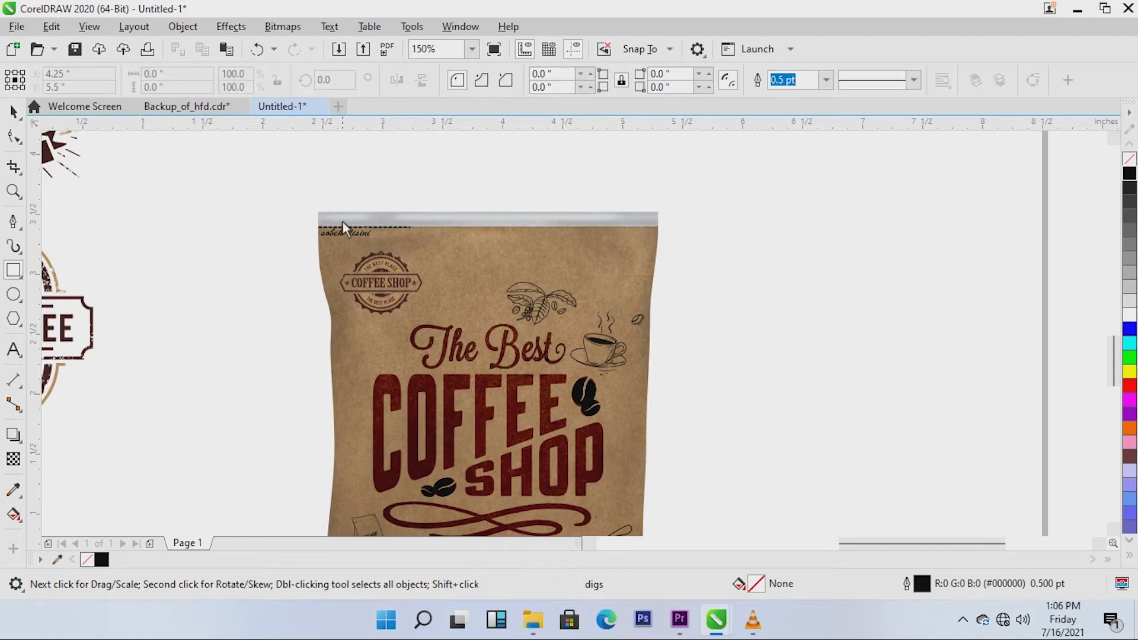
pyautogui.moveTo(257, 173); pyautogui.dragTo(700, 227)
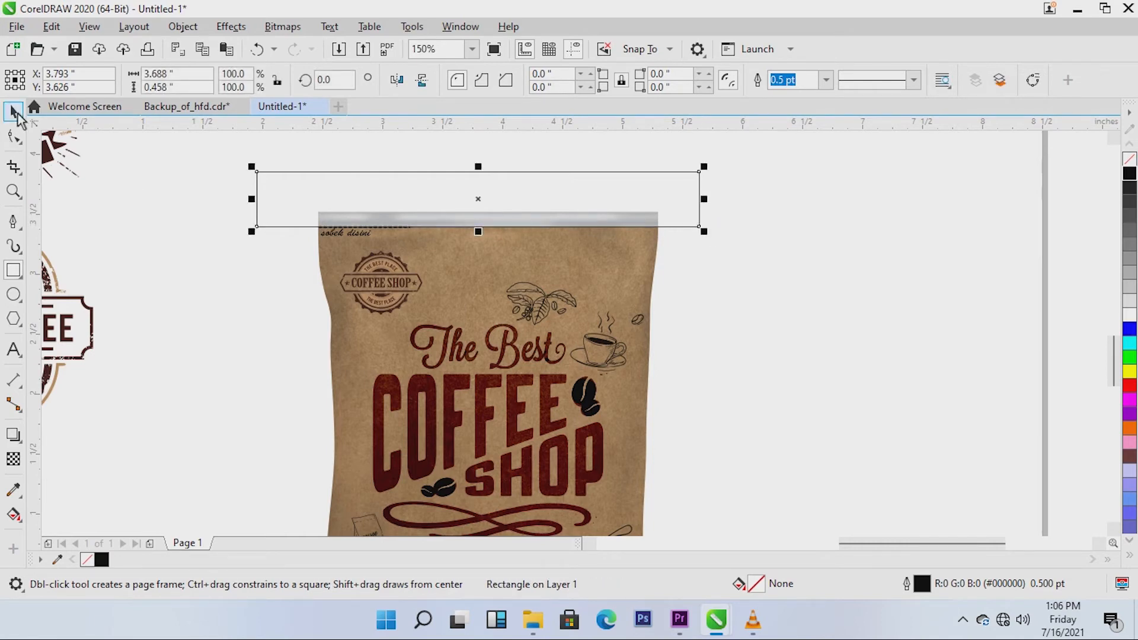
pyautogui.click(15, 112)
pyautogui.click(1130, 176)
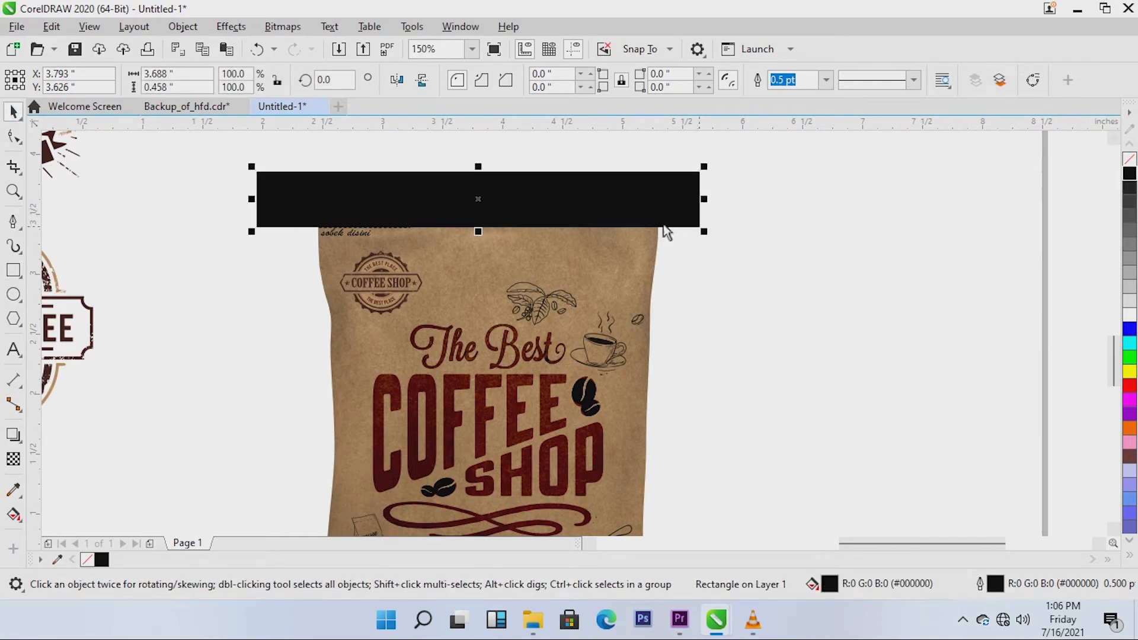
# Give the black rectangle over the grey seal a transparency with the Overlay merge mode
pyautogui.click(14, 460)
pyautogui.click(246, 86)
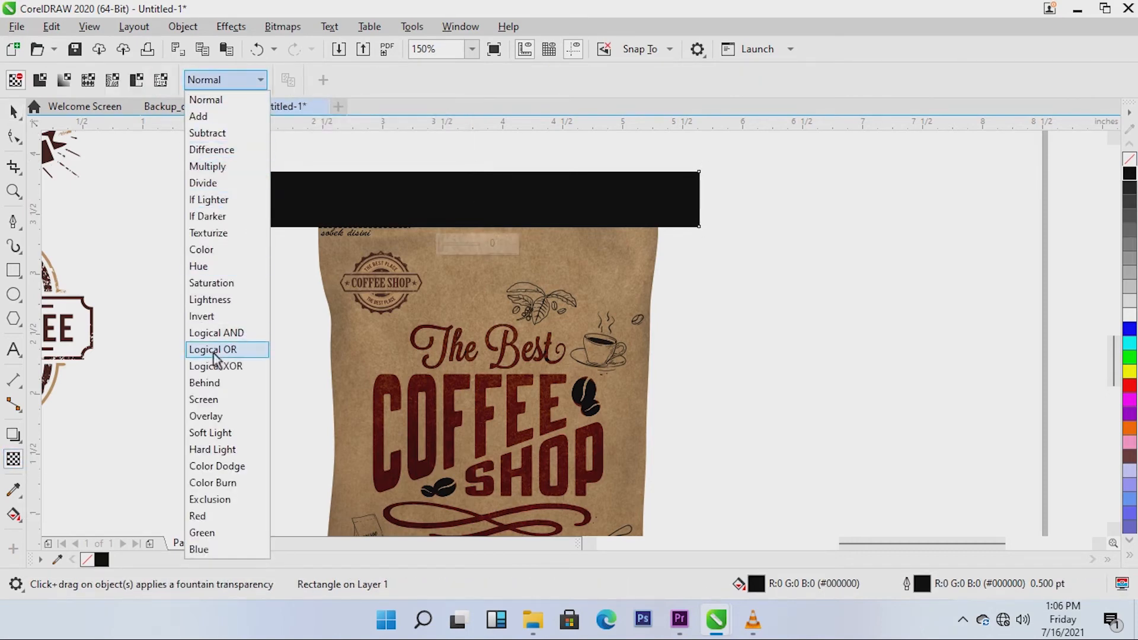
pyautogui.click(206, 168)
pyautogui.click(228, 81)
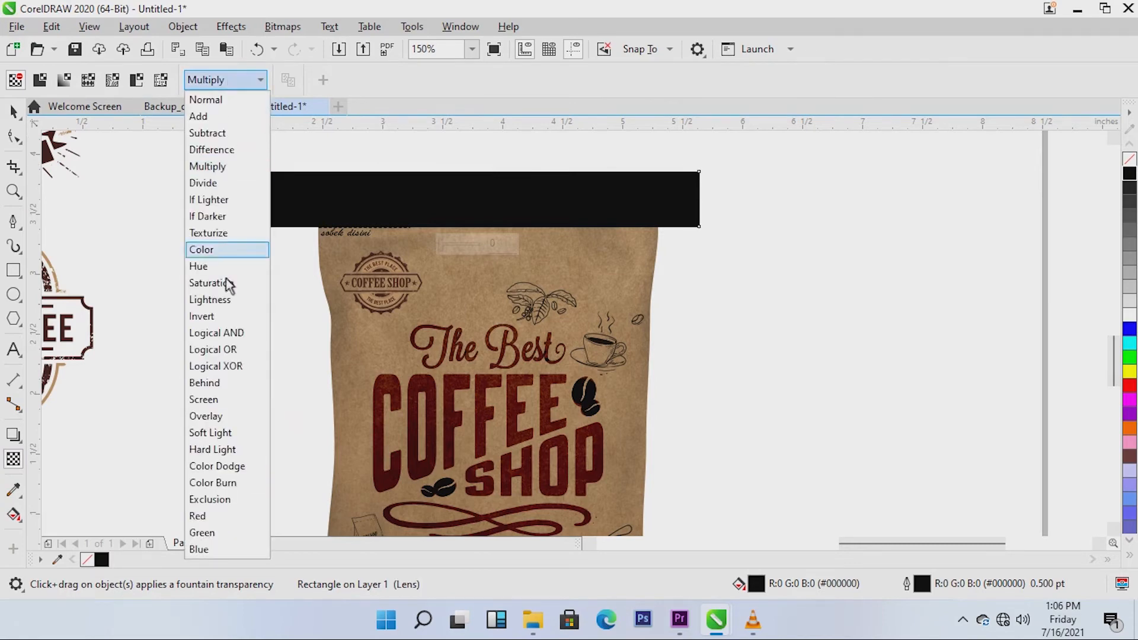
pyautogui.click(223, 411)
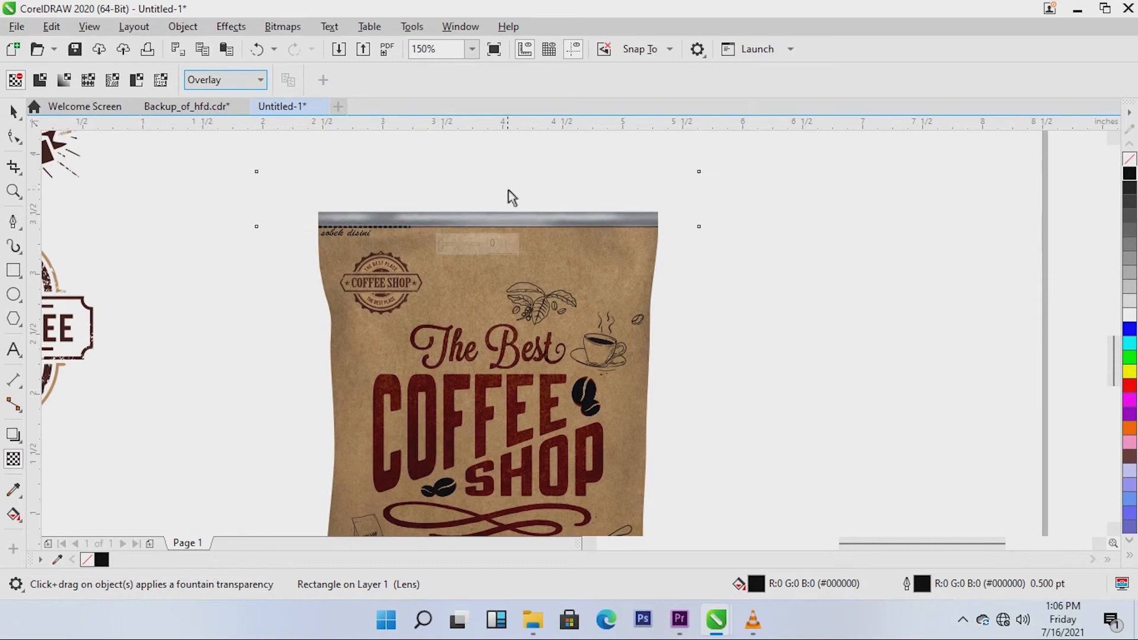
pyautogui.click(13, 111)
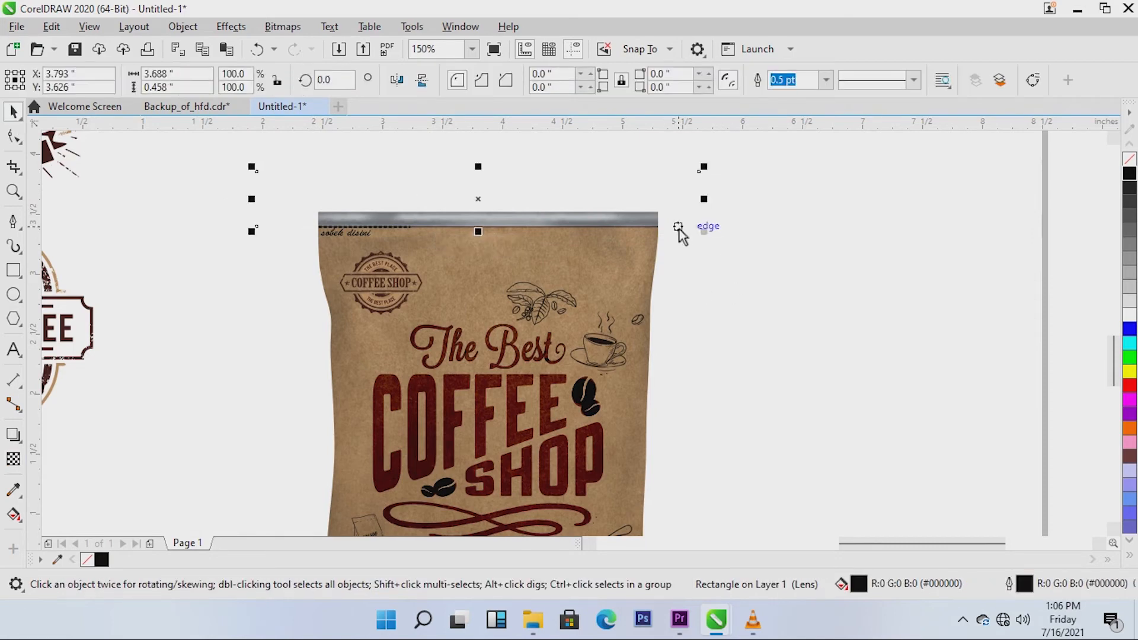
# Narrow the overlay rectangle from both sides to the pouch's width, about 2.82 in, and remove its outline
pyautogui.click(255, 202)
pyautogui.moveTo(303, 202); pyautogui.dragTo(319, 203)
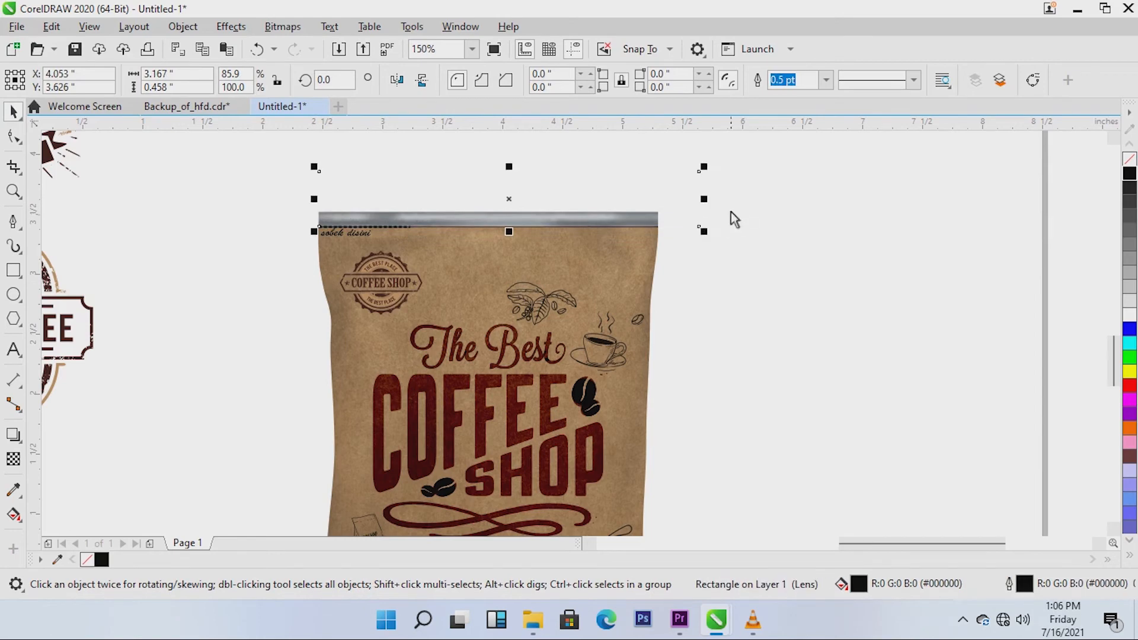
pyautogui.moveTo(705, 203); pyautogui.dragTo(664, 201)
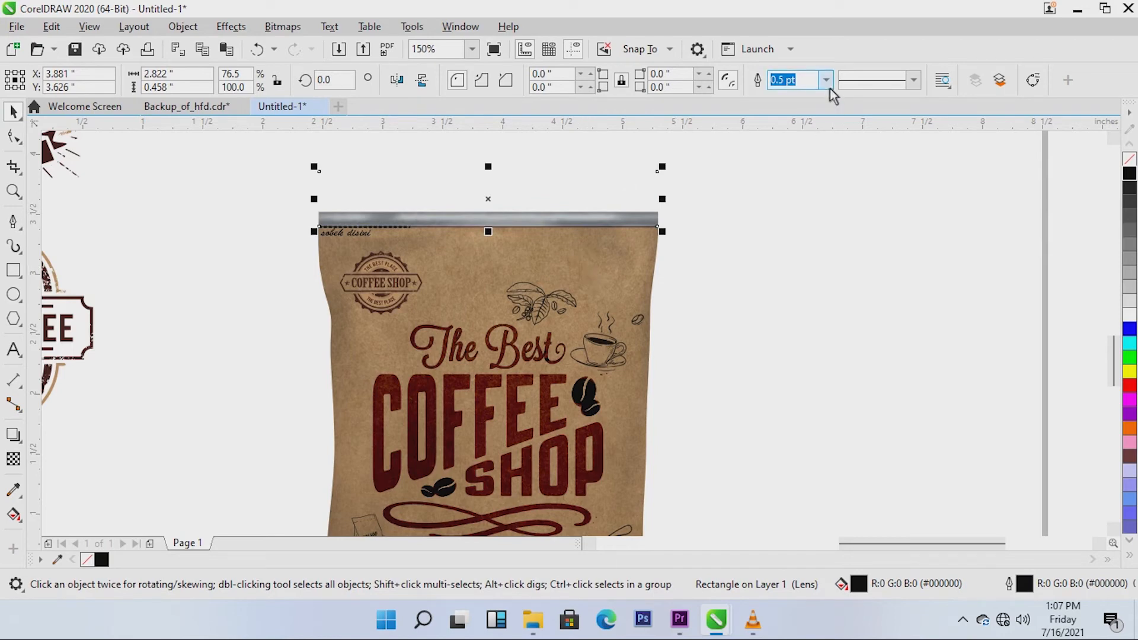
pyautogui.scroll(2, 588, 229)
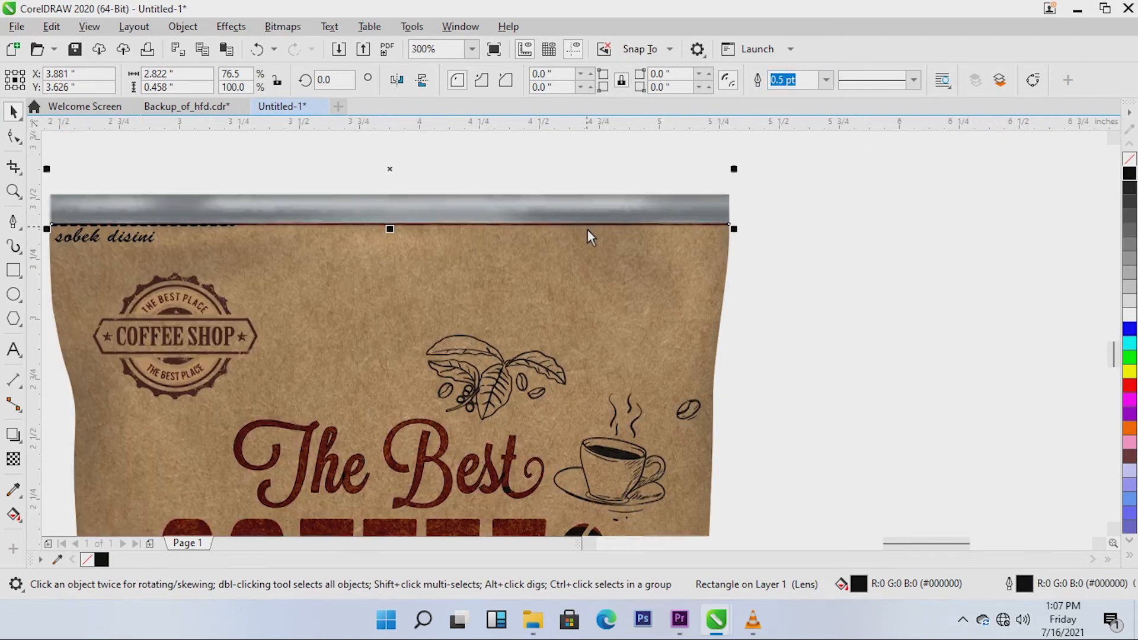
pyautogui.click(828, 80)
pyautogui.click(819, 93)
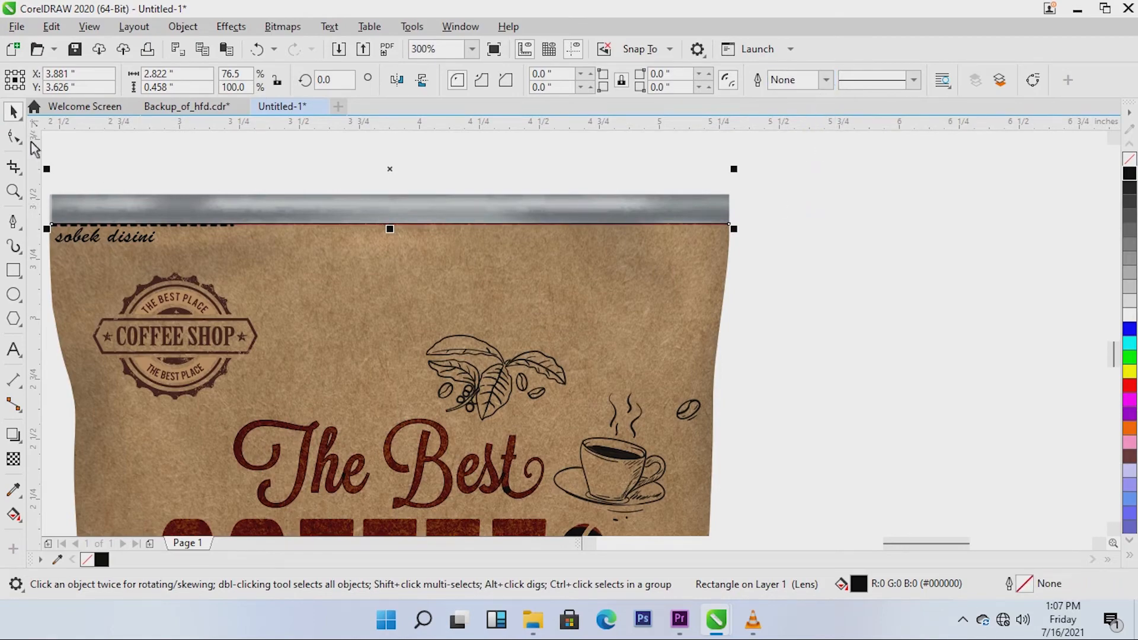
# Place a copy of the overlay rectangle over the pouch's bottom seal, its upper edge aligned with the lower edge of the kraft paper
pyautogui.scroll(-2, 841, 303)
pyautogui.scroll(-2, 840, 304)
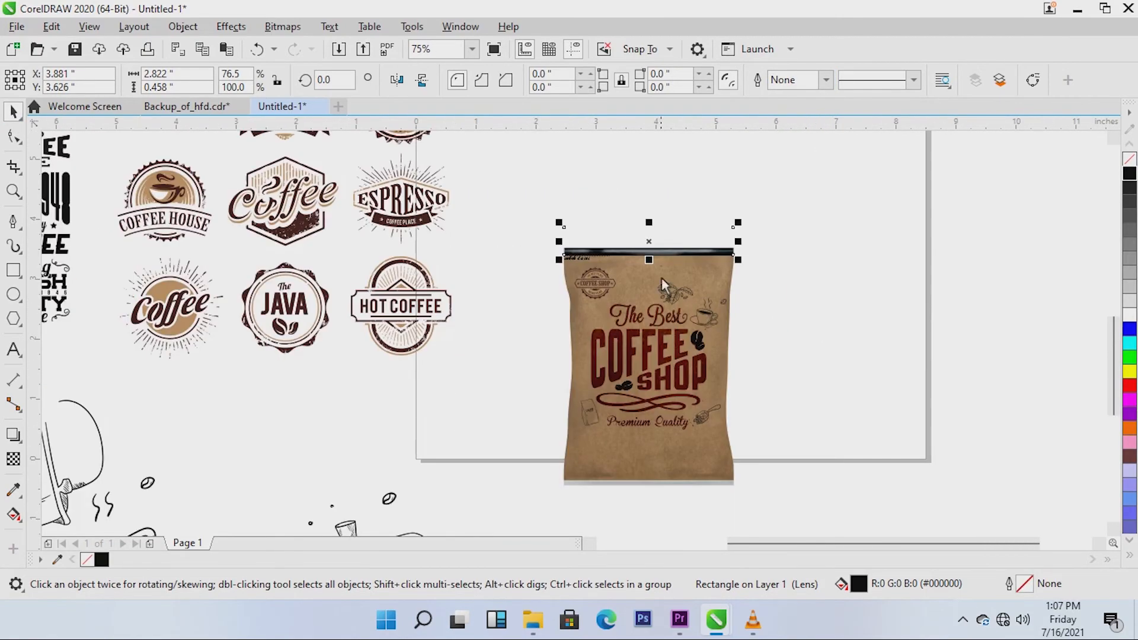
pyautogui.moveTo(672, 250); pyautogui.dragTo(673, 503)
pyautogui.scroll(2, 673, 503)
pyautogui.scroll(2, 676, 511)
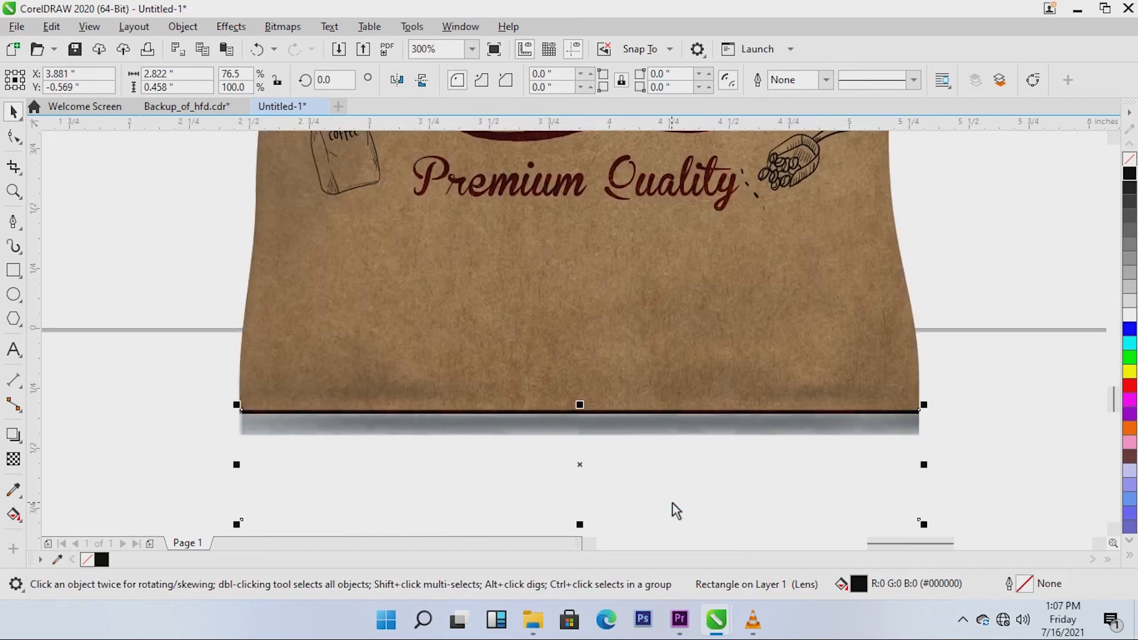
pyautogui.press('Down')
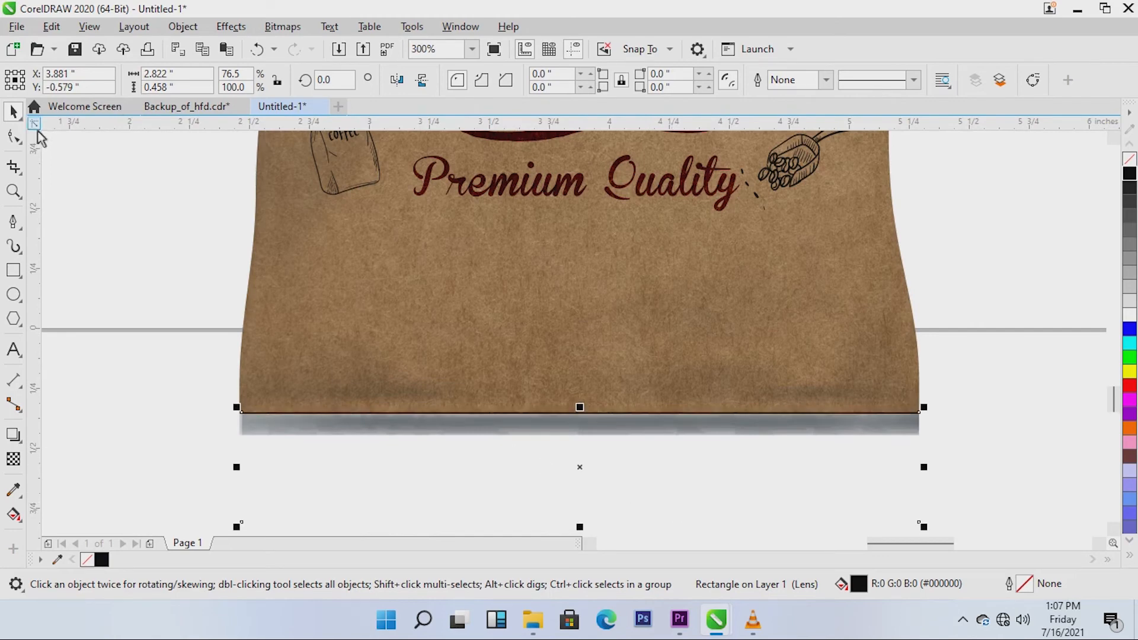
pyautogui.click(130, 269)
# Draw a closed wavy swoosh about 2.92 in wide with the Pen tool in the empty area right of the pouch
pyautogui.scroll(-2, 332, 349)
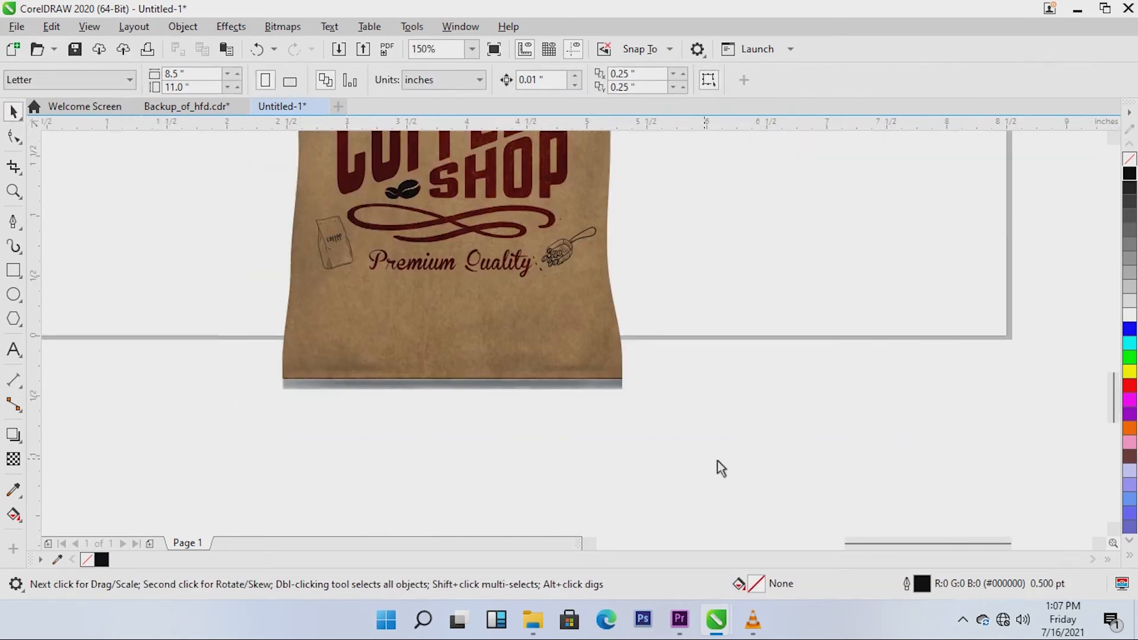
pyautogui.scroll(-2, 792, 471)
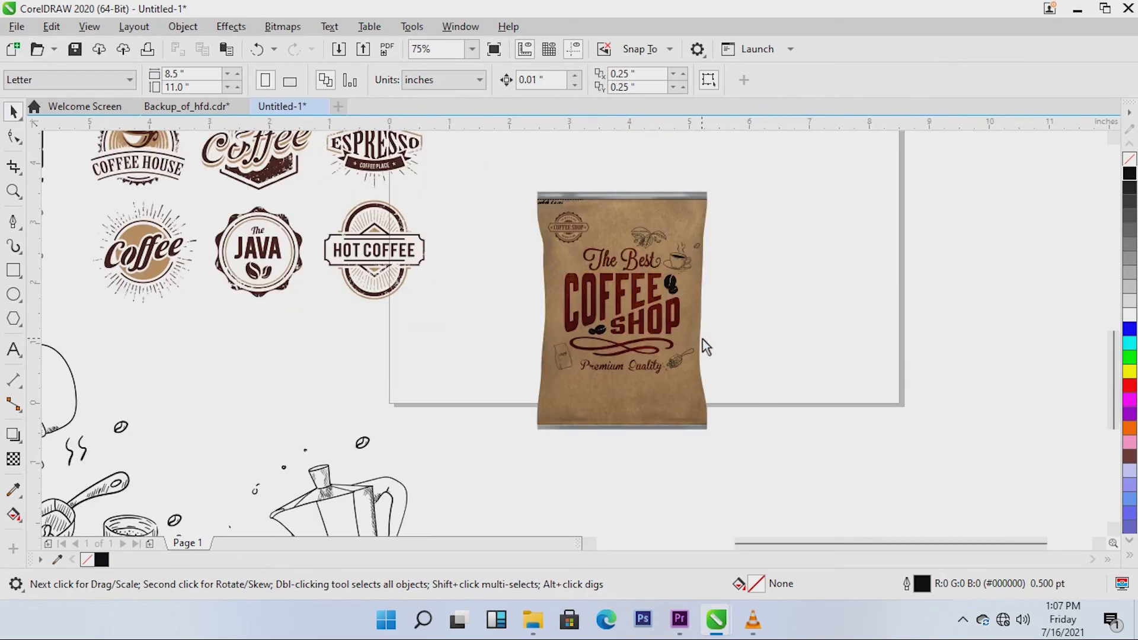
pyautogui.scroll(2, 702, 339)
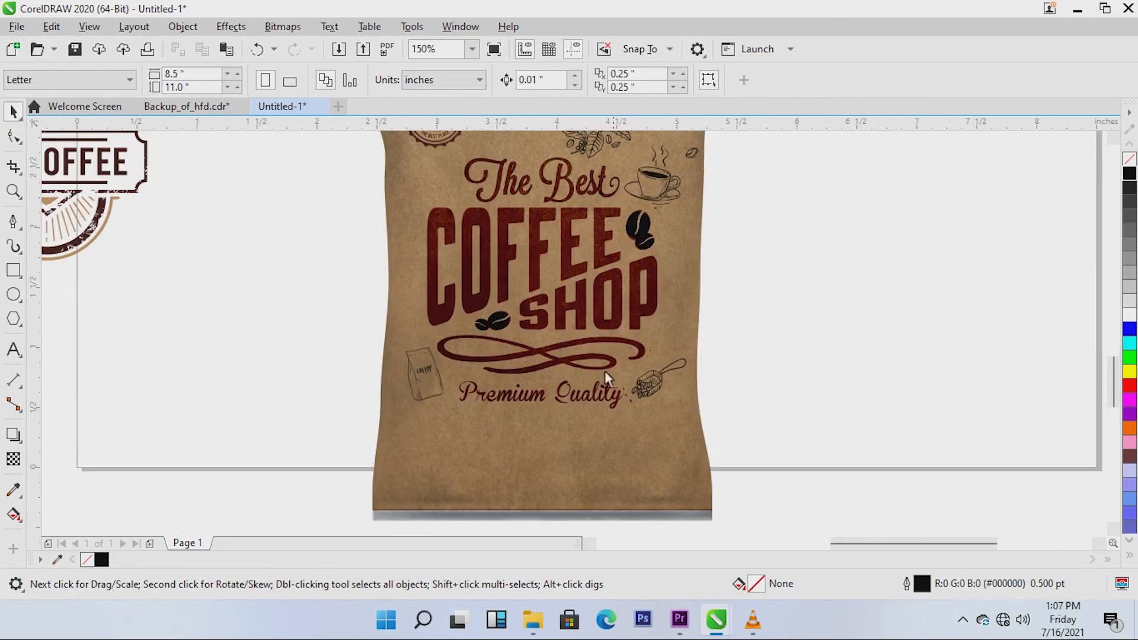
pyautogui.click(13, 221)
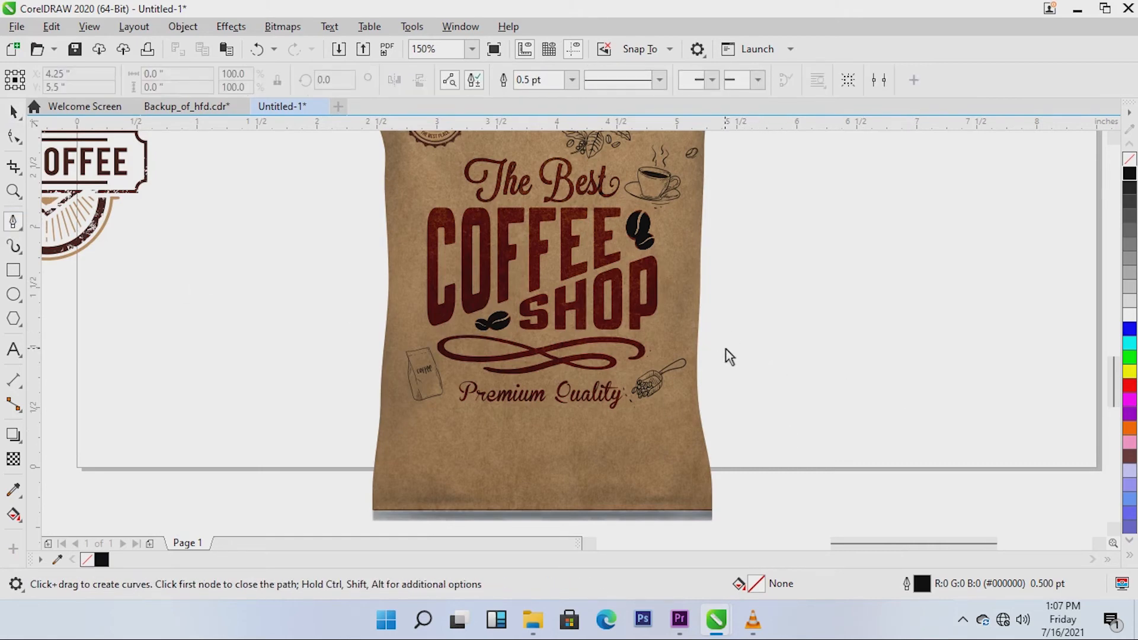
pyautogui.moveTo(733, 343); pyautogui.dragTo(817, 298)
pyautogui.moveTo(949, 326); pyautogui.dragTo(970, 342)
pyautogui.moveTo(1084, 306); pyautogui.dragTo(993, 260)
pyautogui.doubleClick(932, 306)
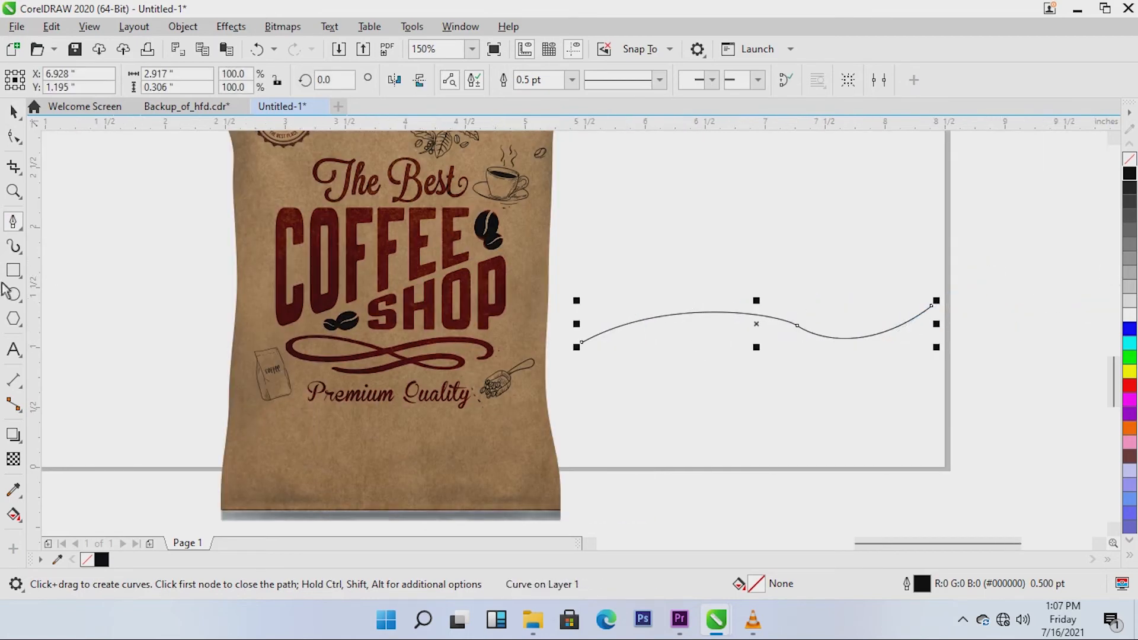
pyautogui.click(931, 306)
pyautogui.moveTo(779, 364)
pyautogui.mouseDown()
pyautogui.moveTo(721, 315)
pyautogui.moveTo(704, 321)
pyautogui.mouseUp()
pyautogui.moveTo(583, 342); pyautogui.dragTo(691, 322)
# Adjust the swoosh's right tip and delete its three intermediate nodes, keeping only the two end nodes
pyautogui.click(13, 111)
pyautogui.click(14, 138)
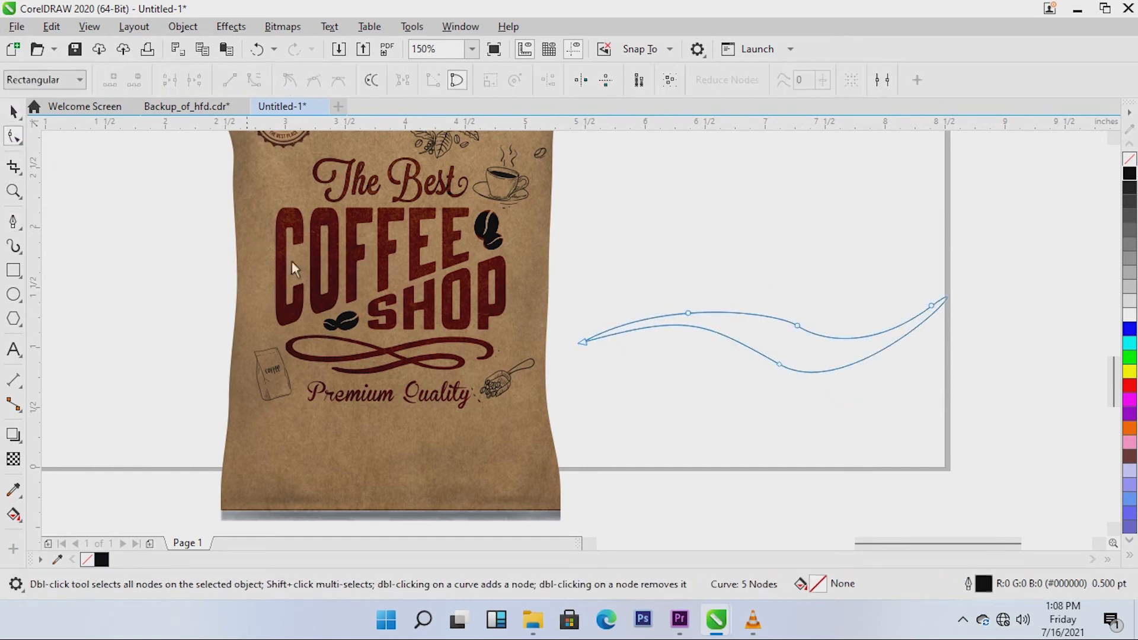
pyautogui.click(932, 306)
pyautogui.moveTo(994, 261); pyautogui.dragTo(879, 349)
pyautogui.doubleClick(779, 364)
pyautogui.doubleClick(797, 326)
pyautogui.doubleClick(688, 313)
# Reshape the swoosh with its end-node handles into a smooth S-curve tapering at both ends, about 2.92 by 0.39 in
pyautogui.click(931, 306)
pyautogui.moveTo(828, 386); pyautogui.dragTo(818, 377)
pyautogui.moveTo(734, 479); pyautogui.dragTo(711, 427)
pyautogui.moveTo(829, 273); pyautogui.dragTo(770, 282)
pyautogui.moveTo(817, 376); pyautogui.dragTo(817, 379)
pyautogui.moveTo(710, 427); pyautogui.dragTo(773, 433)
pyautogui.moveTo(727, 262); pyautogui.dragTo(740, 245)
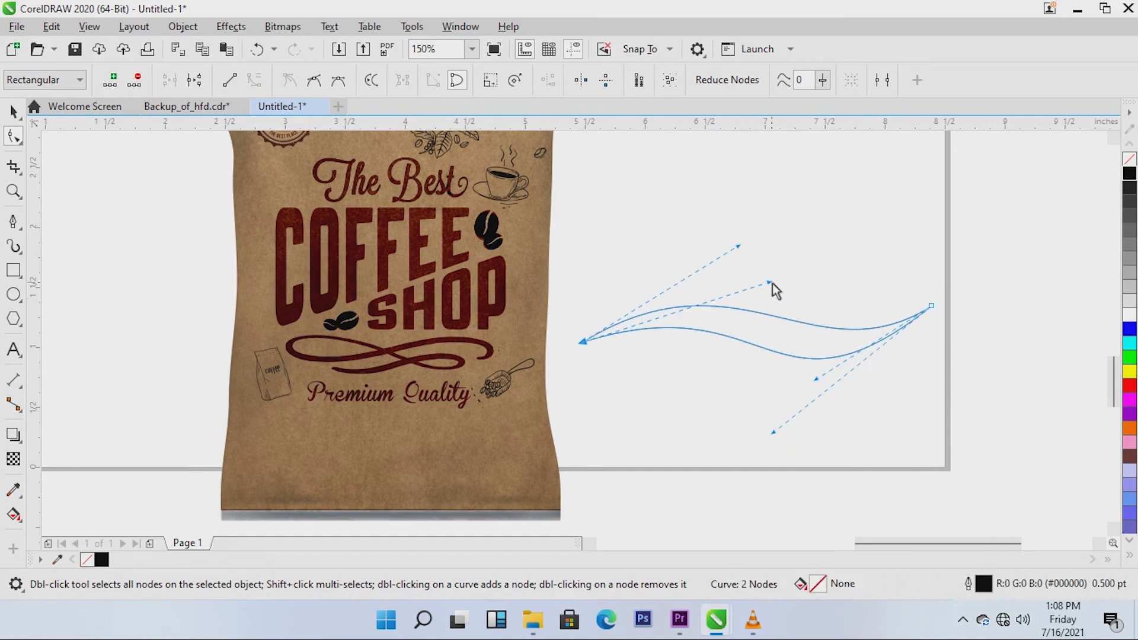
pyautogui.moveTo(772, 284); pyautogui.dragTo(786, 300)
pyautogui.moveTo(741, 247)
pyautogui.mouseDown()
pyautogui.moveTo(753, 265)
pyautogui.moveTo(755, 242)
pyautogui.mouseUp()
pyautogui.moveTo(786, 294); pyautogui.dragTo(784, 274)
pyautogui.moveTo(815, 379); pyautogui.dragTo(783, 375)
pyautogui.moveTo(773, 433); pyautogui.dragTo(763, 417)
pyautogui.click(13, 112)
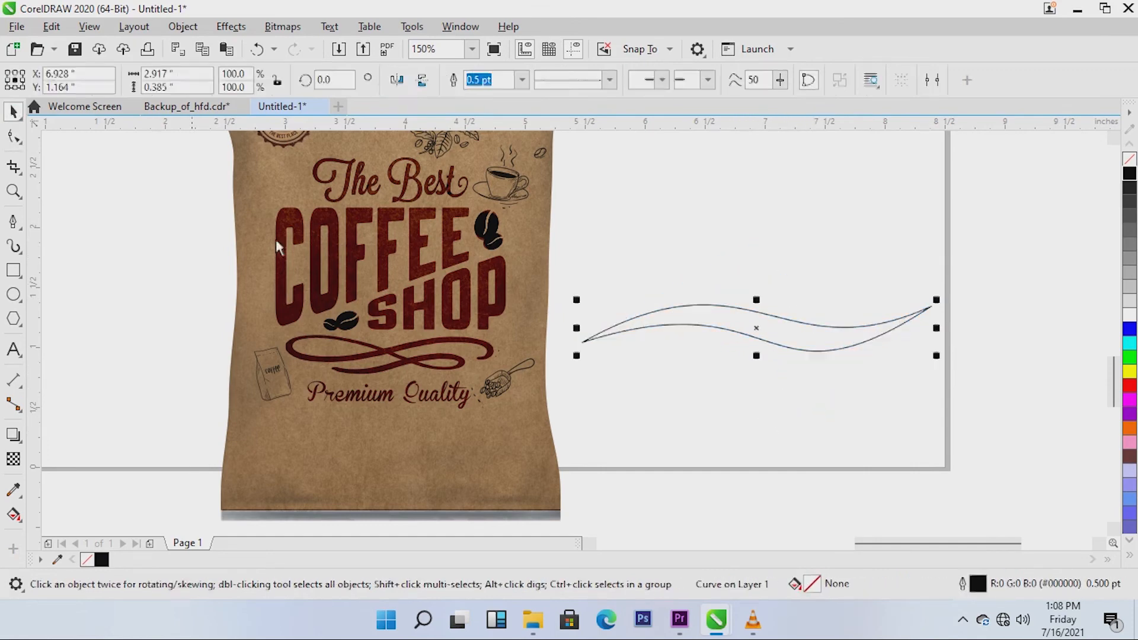
# Fill the swoosh black and place it across the pouch's lower right edge
pyautogui.moveTo(699, 323); pyautogui.dragTo(692, 375)
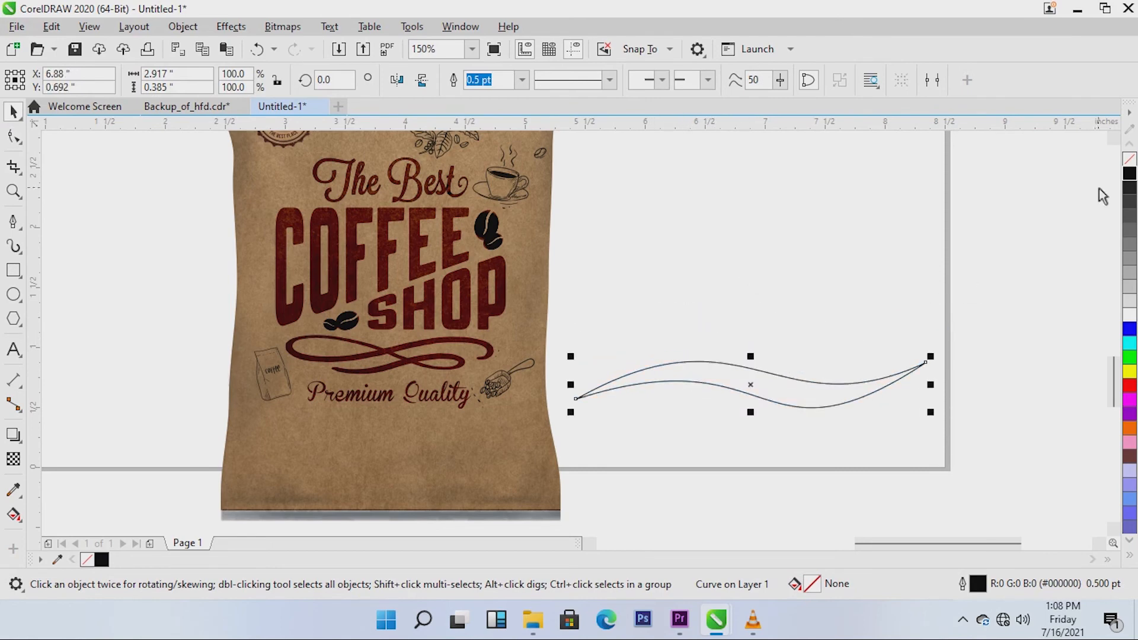
pyautogui.click(1130, 175)
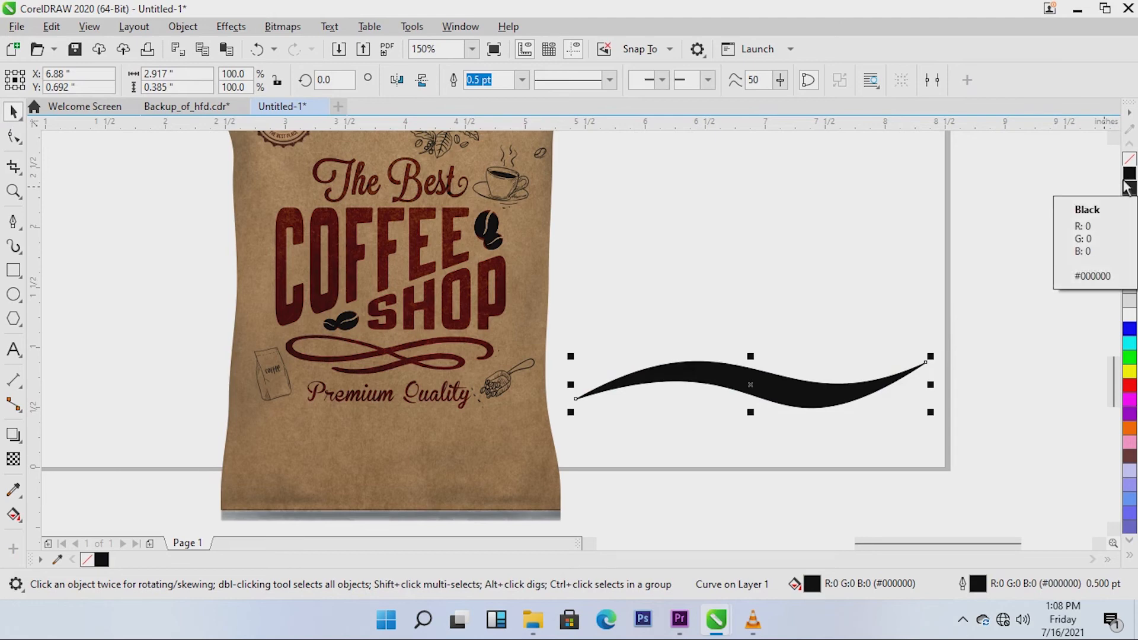
pyautogui.moveTo(807, 386); pyautogui.dragTo(610, 461)
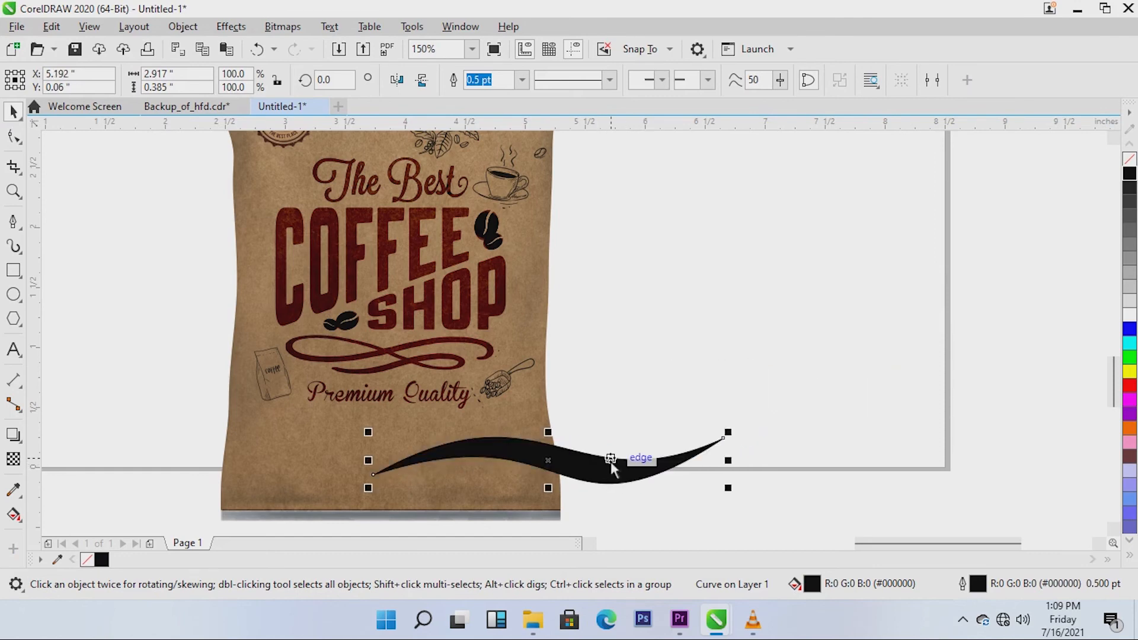
# Place a copy of the swoosh in the same orientation across the pouch's lower left edge and move the original left to overlap above it
pyautogui.click(397, 81)
pyautogui.moveTo(603, 442); pyautogui.dragTo(290, 448)
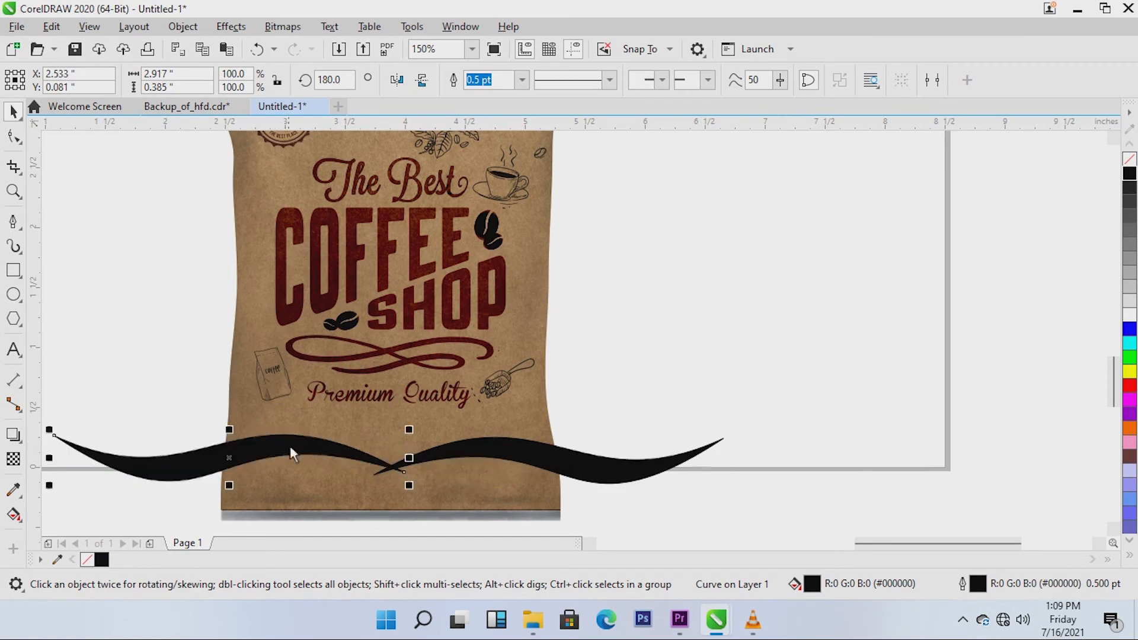
pyautogui.click(396, 81)
pyautogui.moveTo(249, 466); pyautogui.dragTo(282, 490)
pyautogui.click(613, 467)
pyautogui.moveTo(612, 467); pyautogui.dragTo(550, 453)
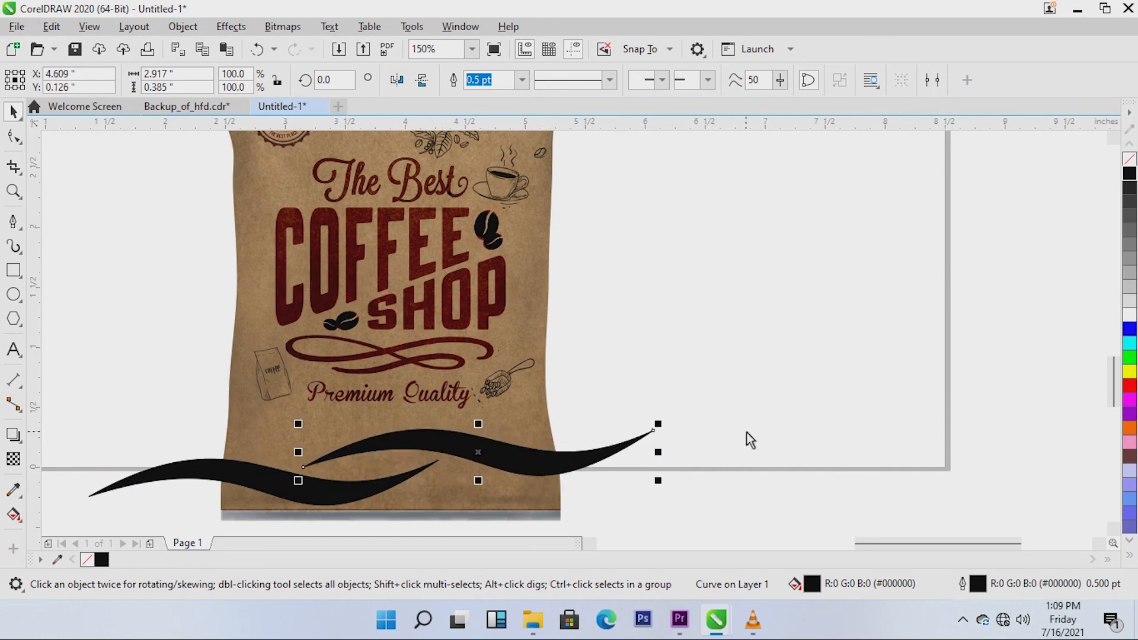
# Group the two black swooshes and set the group's transparency merge mode to Overlay
pyautogui.moveTo(907, 544); pyautogui.dragTo(860, 545)
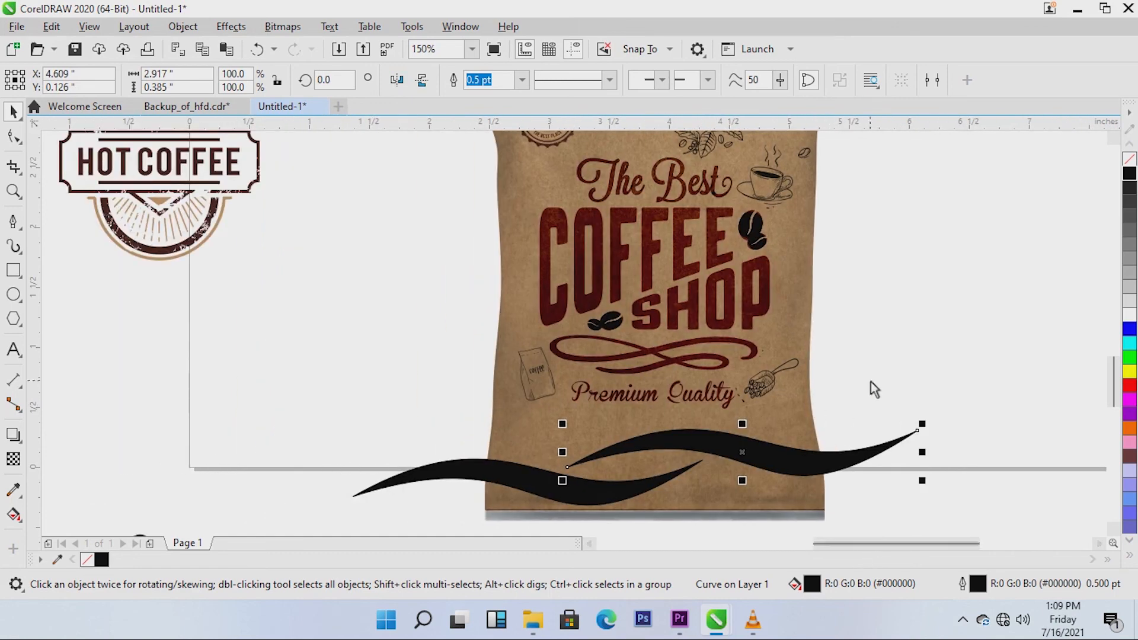
pyautogui.click(395, 429)
pyautogui.click(817, 469)
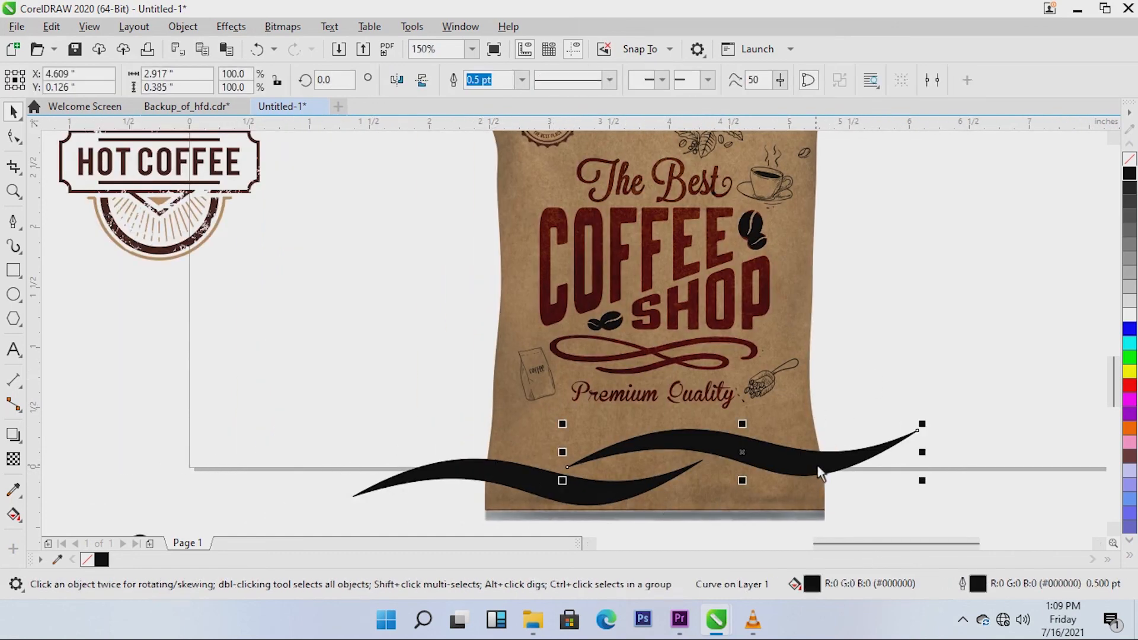
pyautogui.keyDown('shift'); pyautogui.click(461, 478); pyautogui.keyUp('shift')
pyautogui.hotkey('ctrl', 'g')
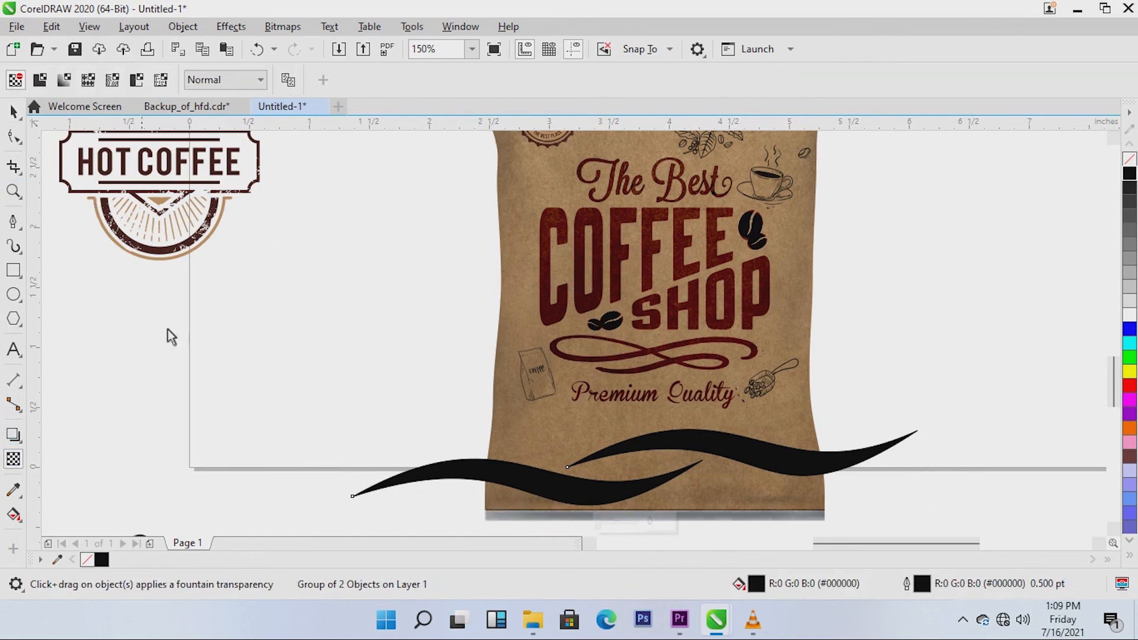
pyautogui.click(261, 80)
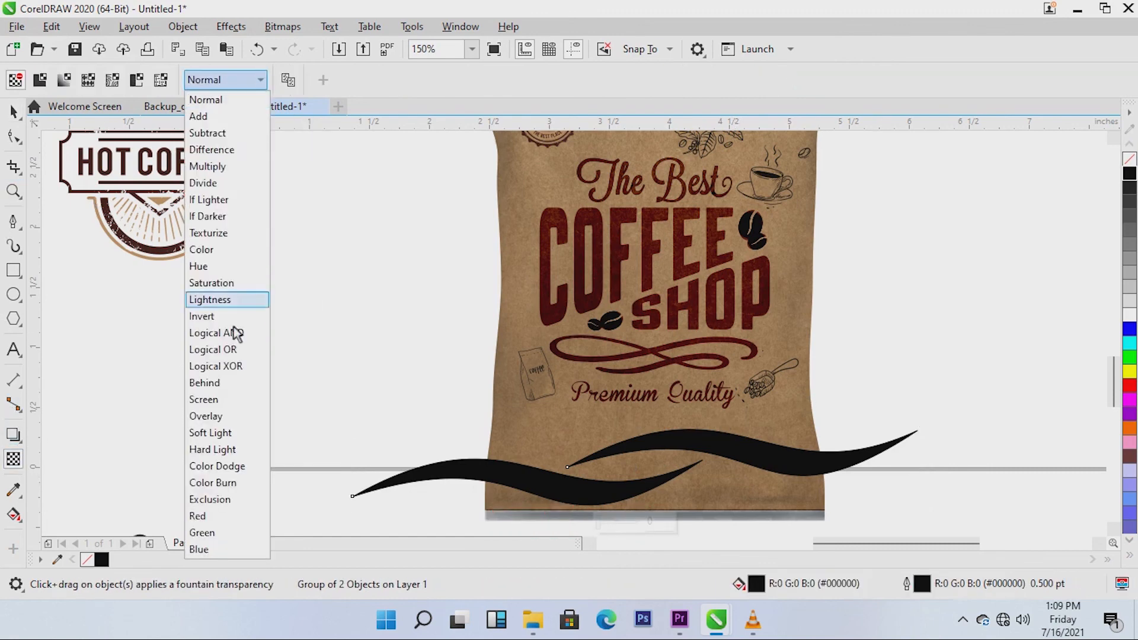
pyautogui.click(236, 421)
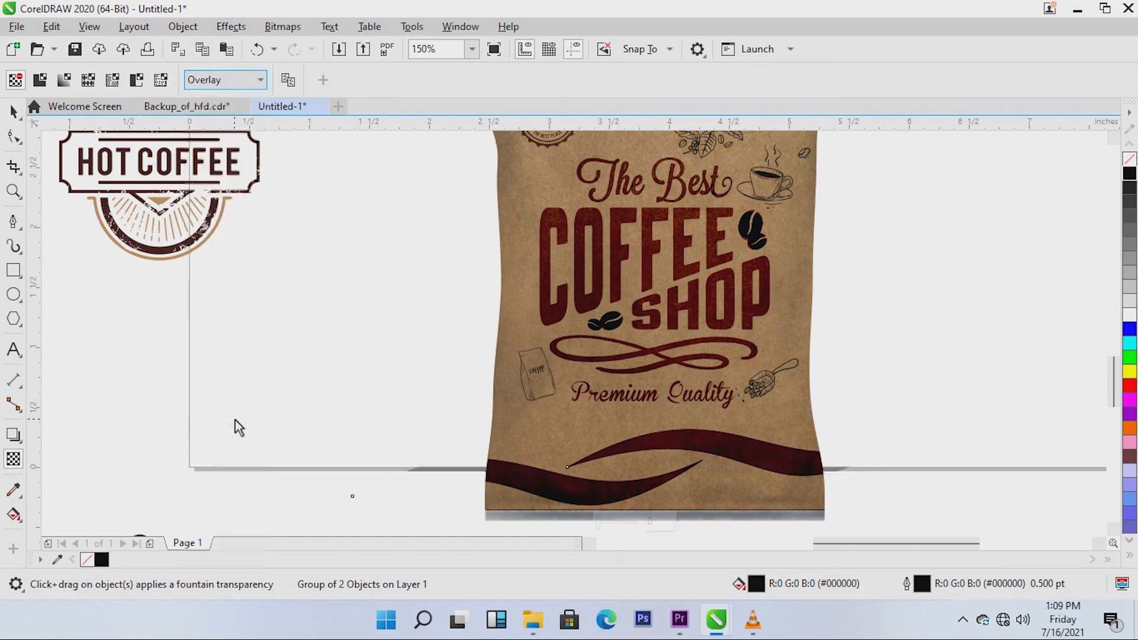
pyautogui.click(12, 113)
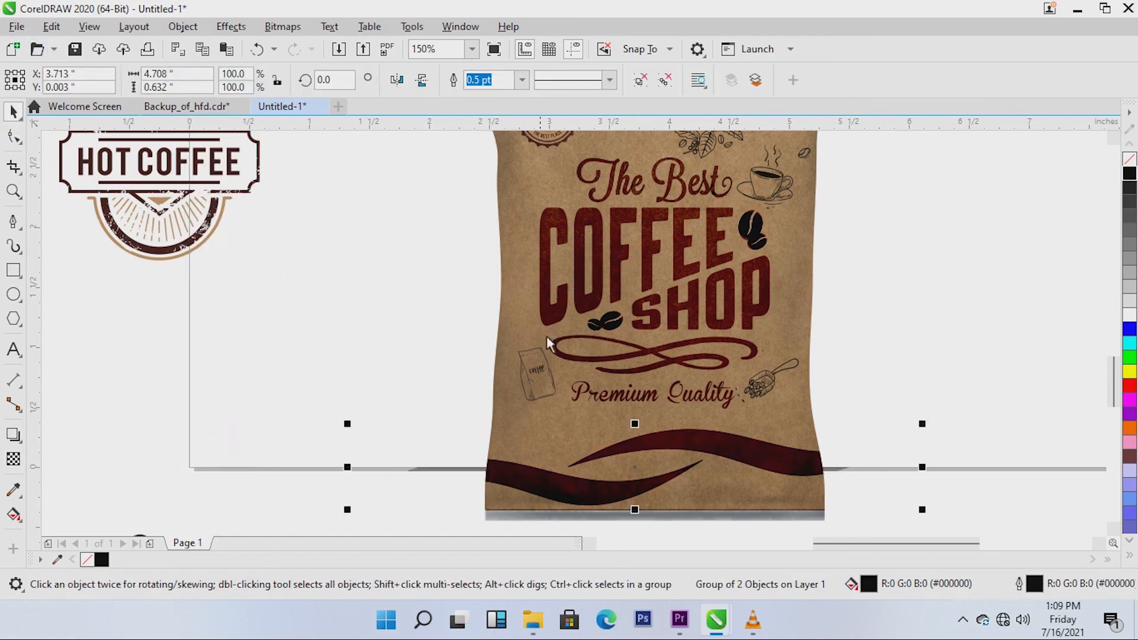
pyautogui.click(345, 377)
# Examine the pouch design as a whole and up close, including the lettering, illustrations and blended swooshes
pyautogui.scroll(-2, 345, 376)
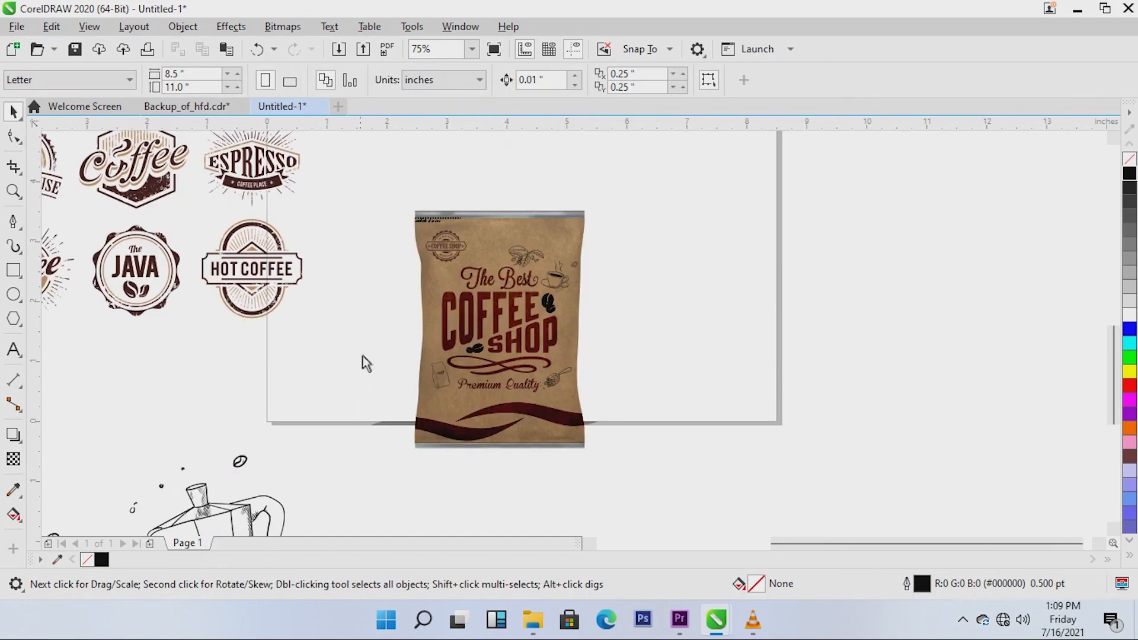
pyautogui.scroll(2, 450, 305)
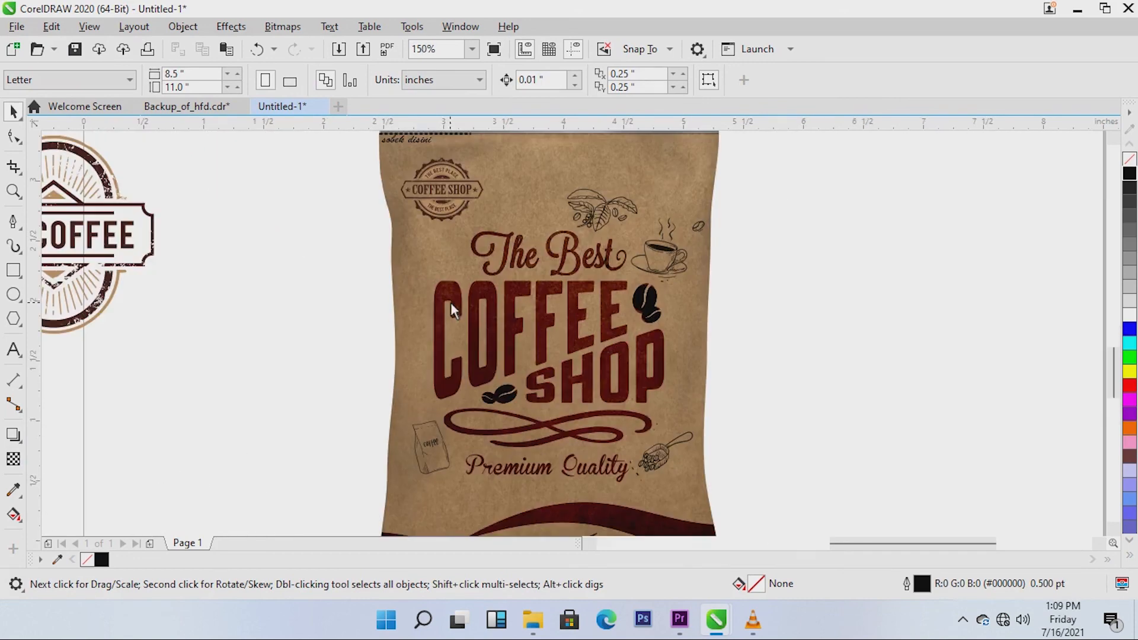
pyautogui.scroll(-2, 455, 308)
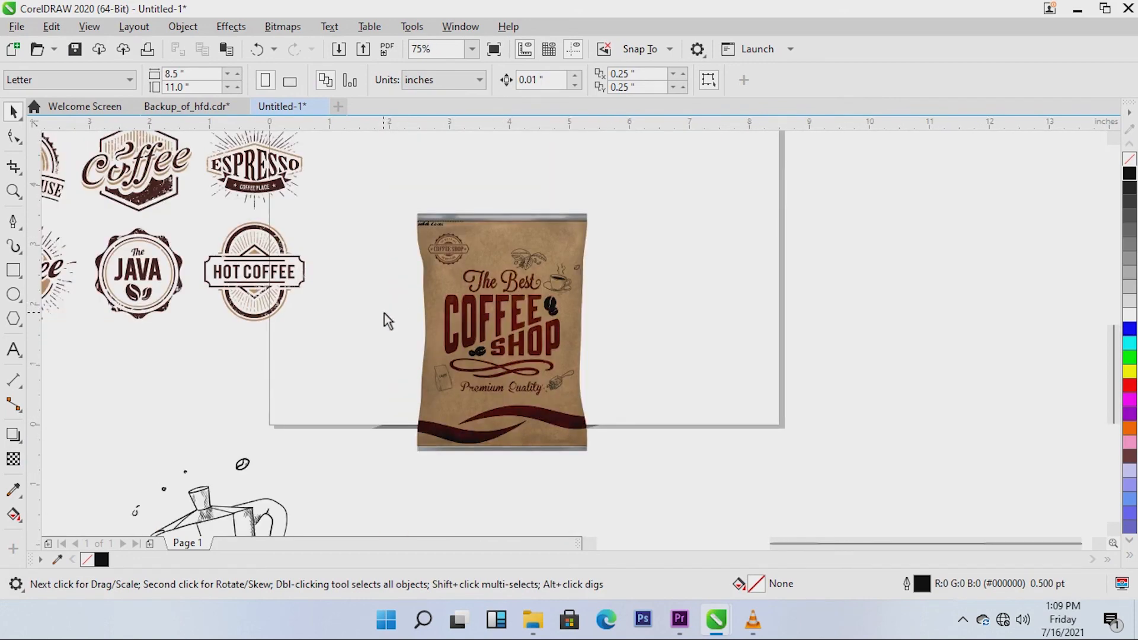
pyautogui.scroll(2, 389, 321)
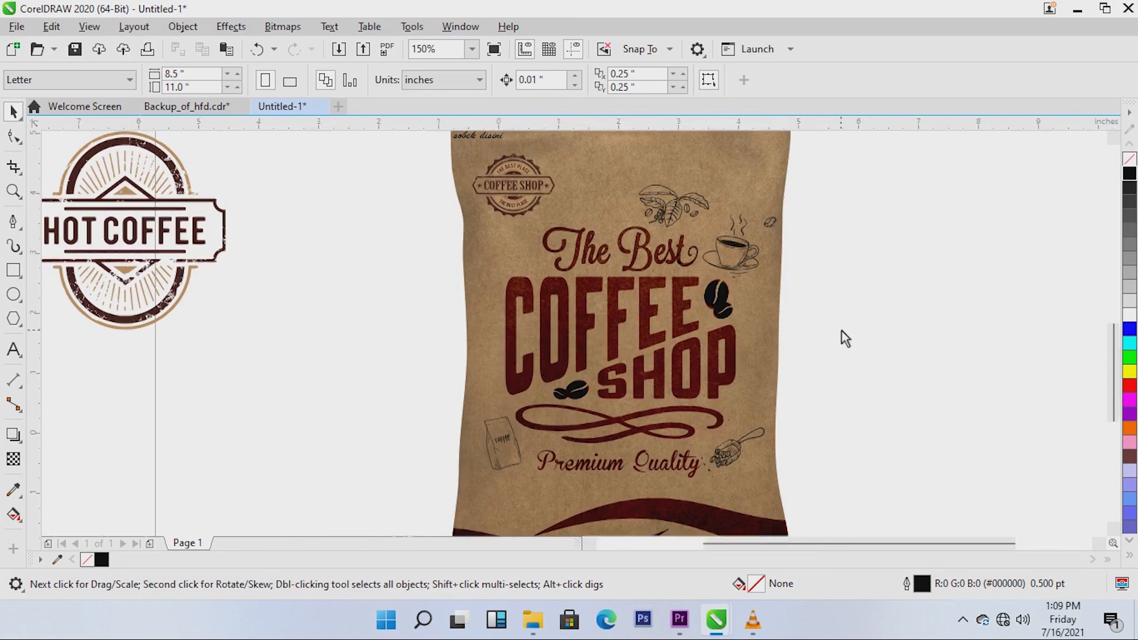
pyautogui.scroll(-2, 841, 332)
pyautogui.scroll(1, 842, 331)
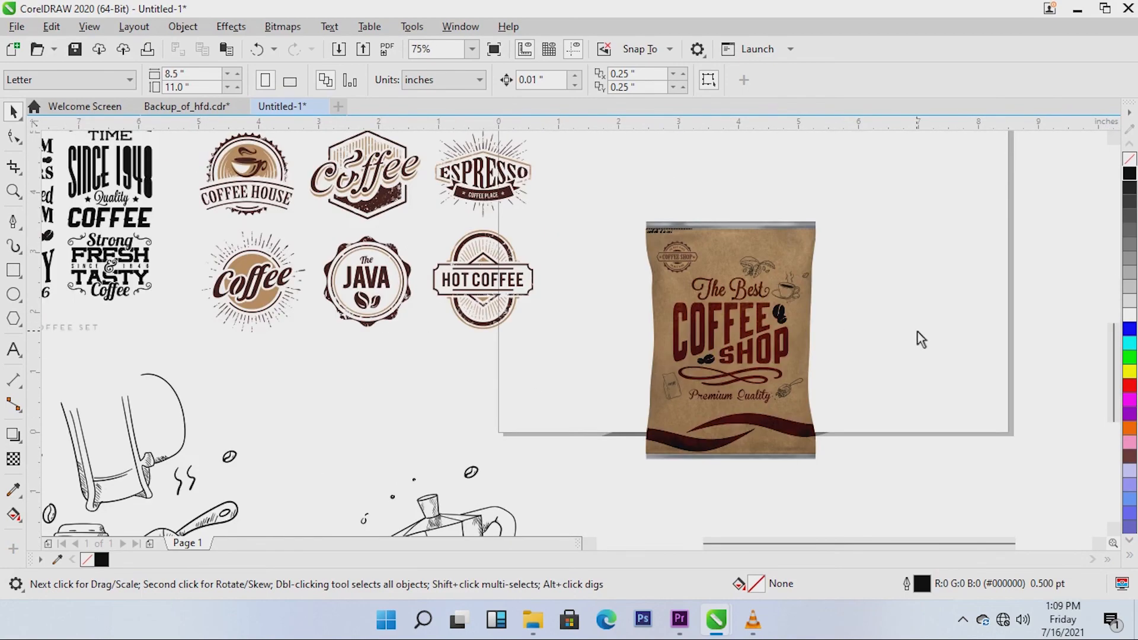
pyautogui.scroll(1, 918, 332)
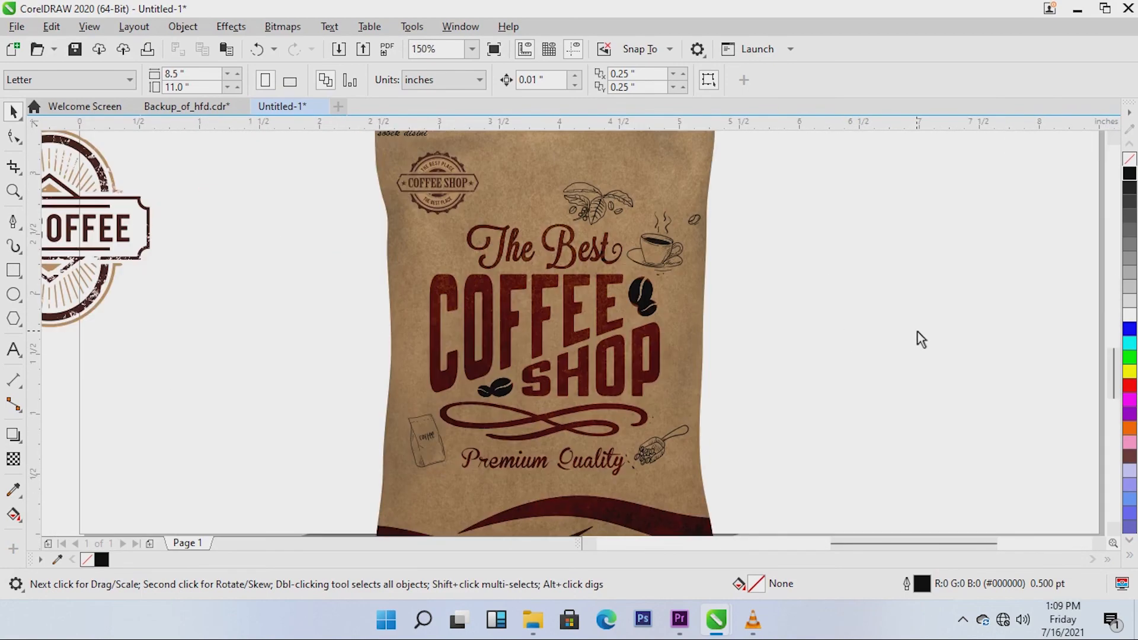
pyautogui.scroll(-1, 917, 339)
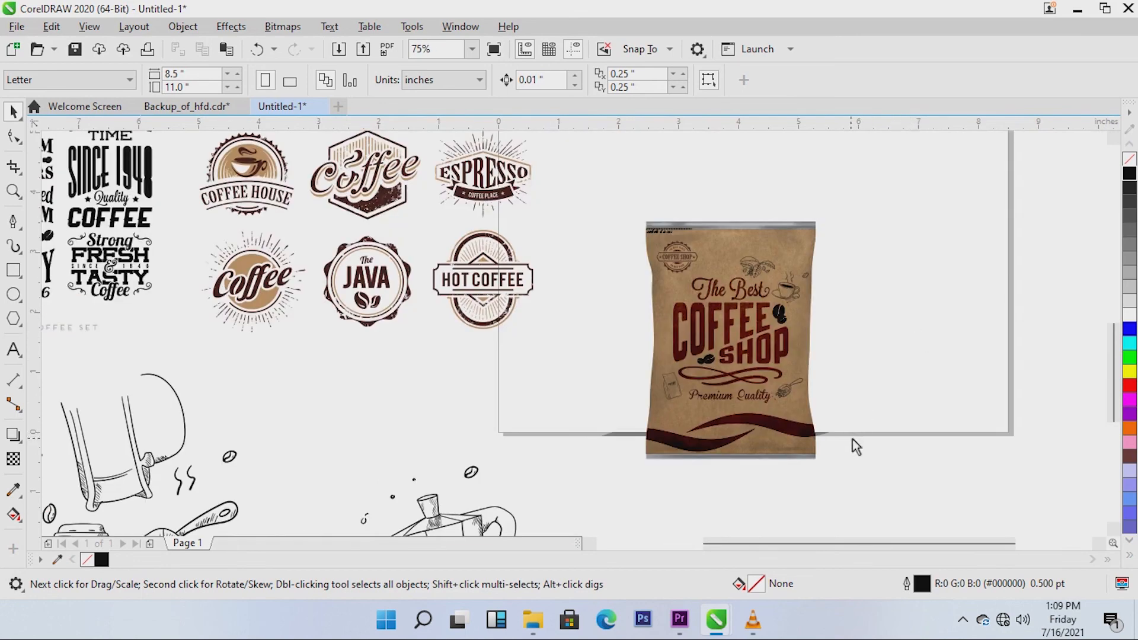
pyautogui.scroll(1, 898, 369)
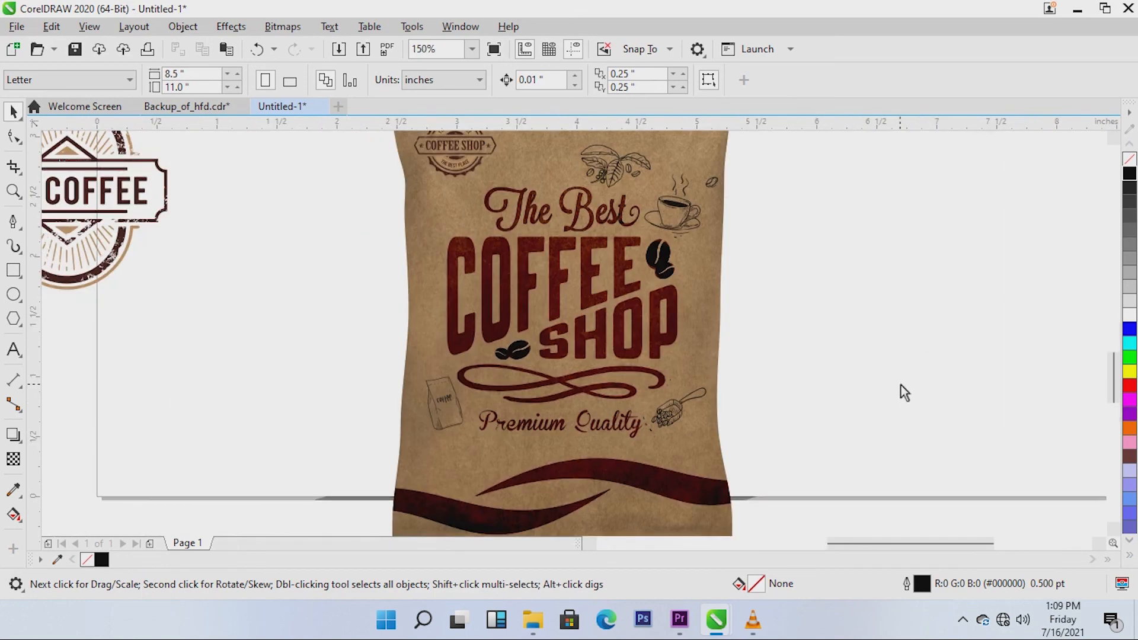